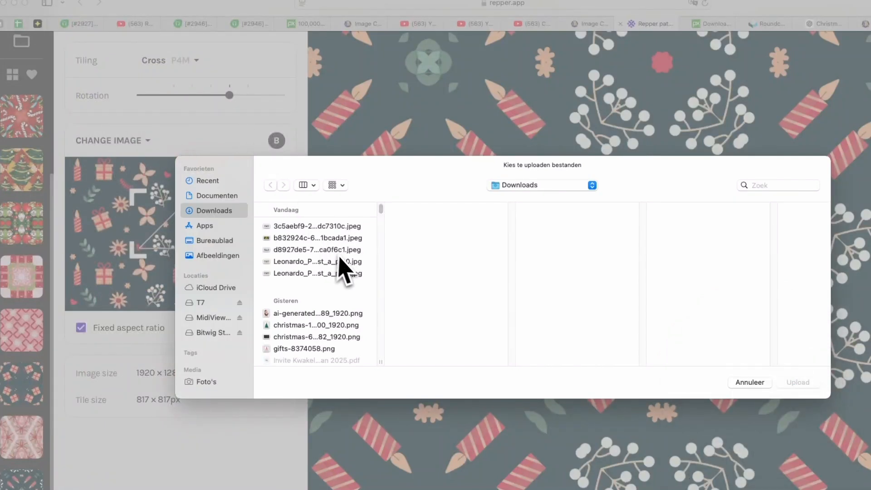
Upload the JPEGs starting with b832924c and 3c5aebf9 from Downloads and switch the source image to the tree with snowmen
{"action": "left_click", "coordinate": [338, 238]}
{"action": "left_click", "coordinate": [340, 230]}
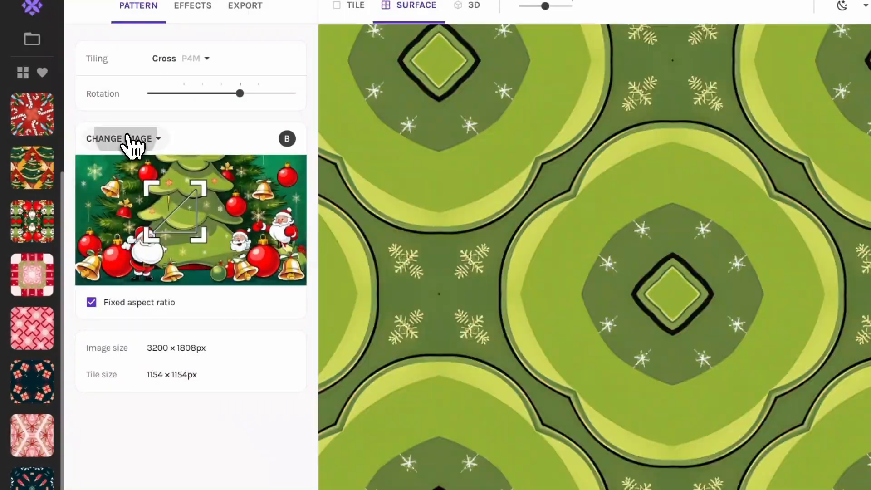
{"action": "left_click", "coordinate": [127, 137]}
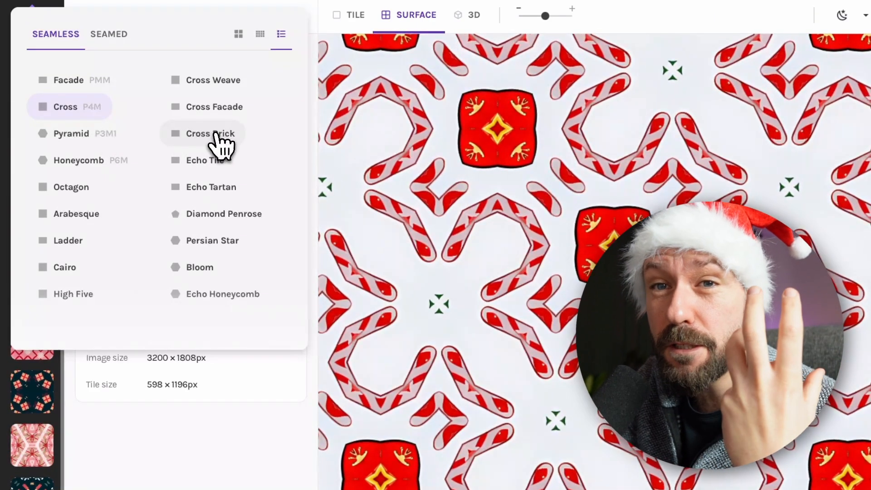
Apply the Cross Brick tiling and move the sampling area from the red ornament to the base of the Christmas tree
{"action": "left_click", "coordinate": [216, 135]}
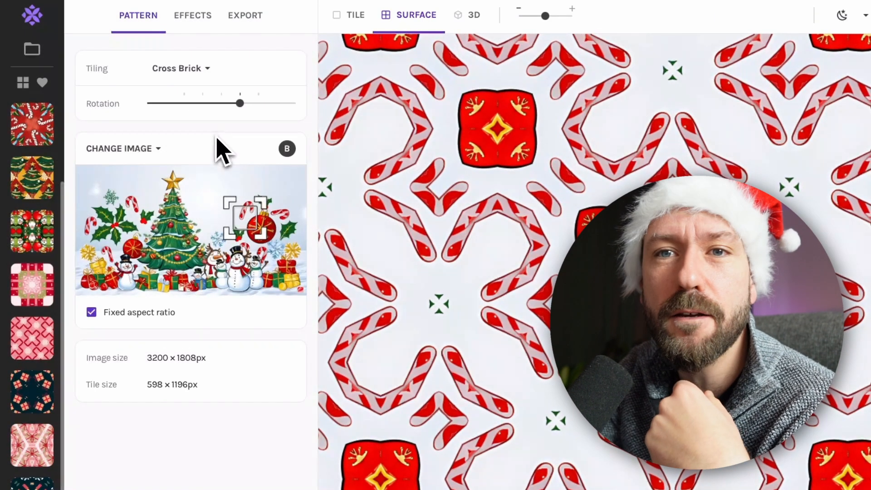
{"action": "mouse_move", "coordinate": [244, 221]}
{"action": "left_mouse_down"}
{"action": "mouse_move", "coordinate": [235, 227]}
{"action": "mouse_move", "coordinate": [243, 235]}
{"action": "left_mouse_up"}
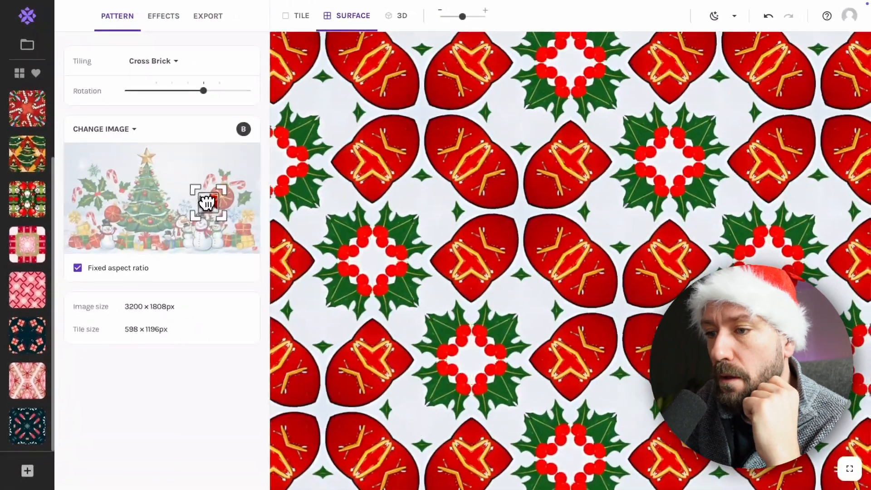
{"action": "left_click_drag", "start_coordinate": [207, 203], "coordinate": [174, 225]}
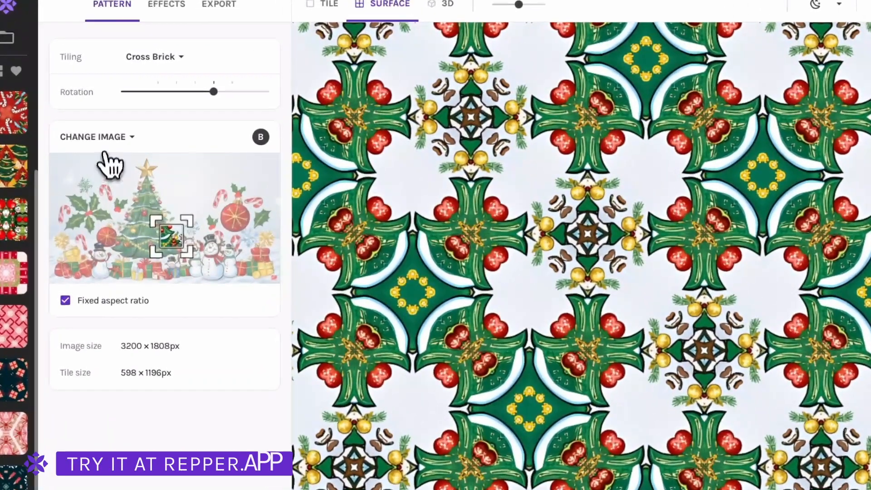
Switch the source image to the green tree with Santas and sample the Santa and red ornament at a 413 × 826 px tile size
{"action": "left_click", "coordinate": [112, 144]}
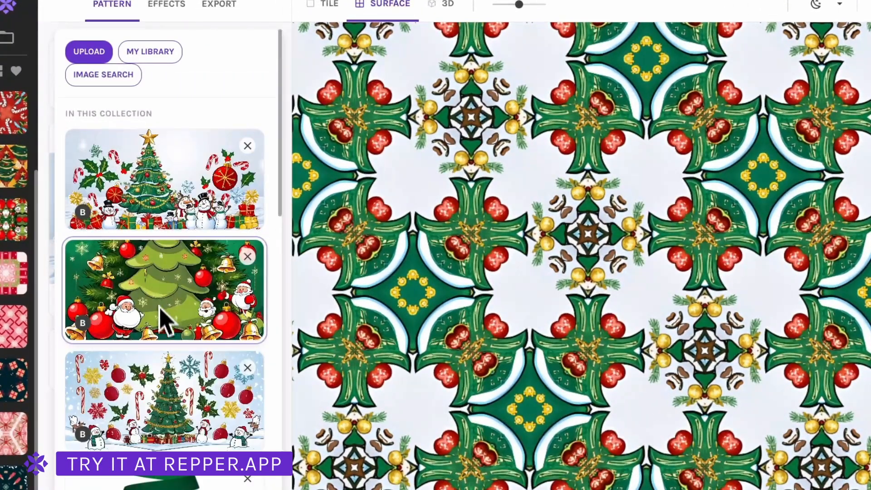
{"action": "left_click", "coordinate": [170, 321]}
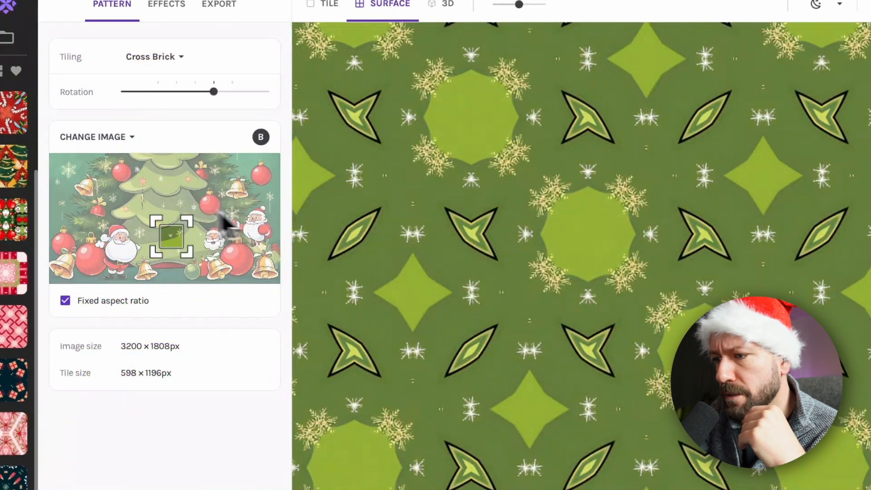
{"action": "left_click_drag", "start_coordinate": [187, 220], "coordinate": [148, 250]}
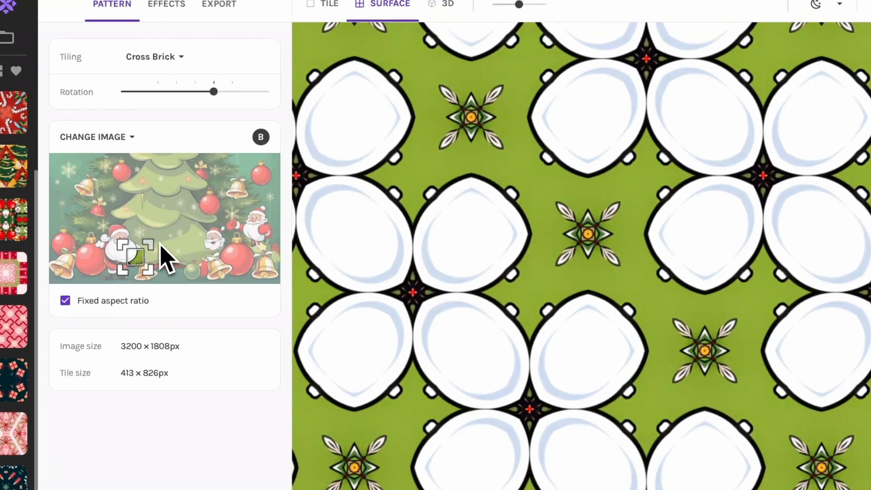
{"action": "left_click_drag", "start_coordinate": [135, 258], "coordinate": [111, 254]}
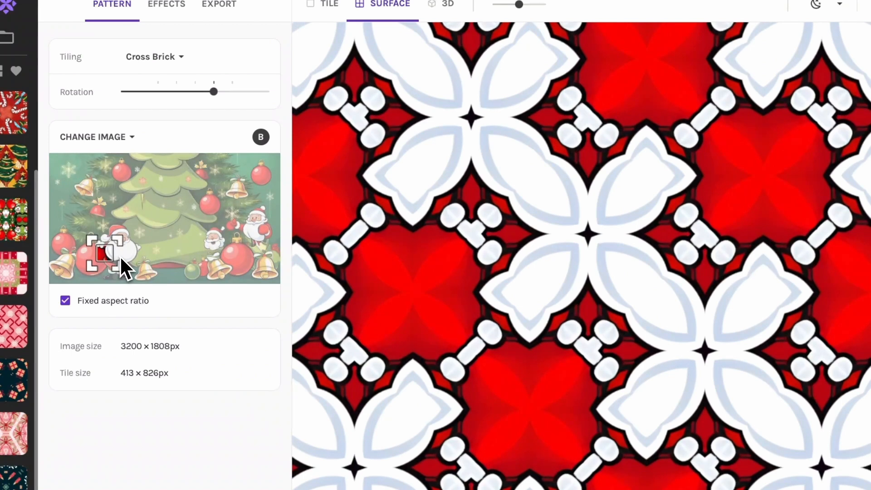
Set the pattern rotation to its middle mark and move the sampling area over the bell and red ornament at the image's lower left
{"action": "left_click_drag", "start_coordinate": [213, 92], "coordinate": [196, 100]}
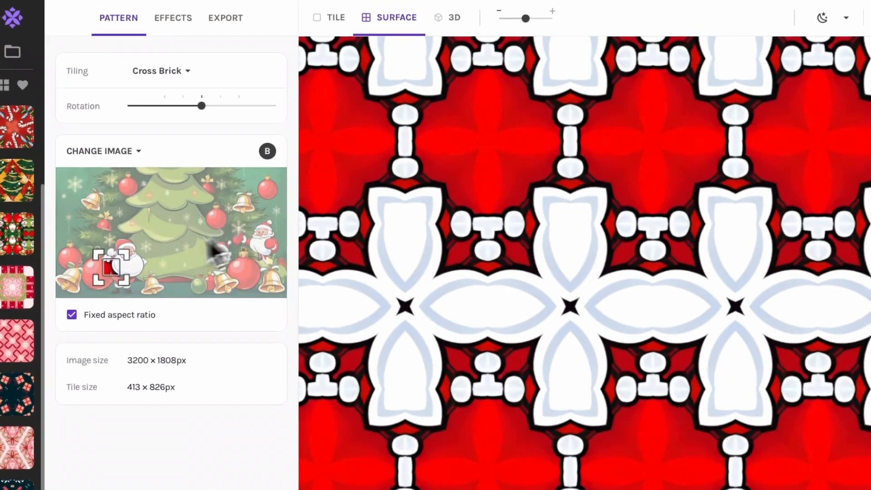
{"action": "left_click_drag", "start_coordinate": [112, 262], "coordinate": [90, 272]}
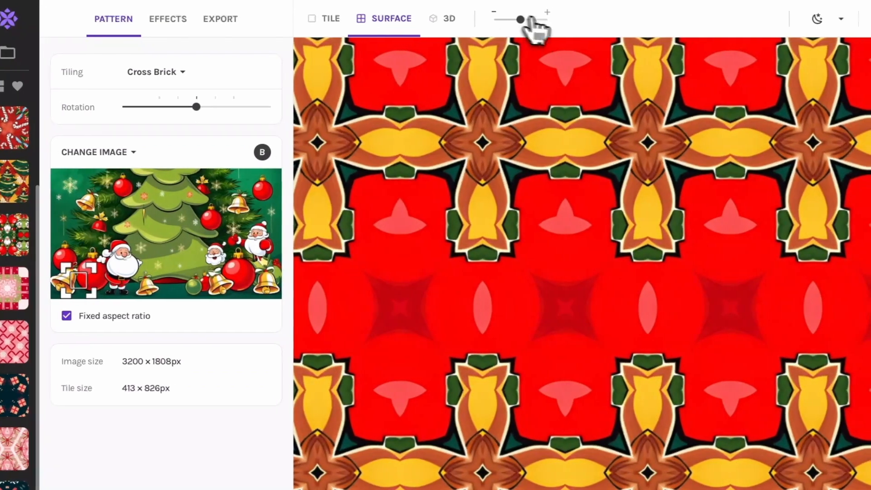
{"action": "left_click_drag", "start_coordinate": [525, 20], "coordinate": [511, 21]}
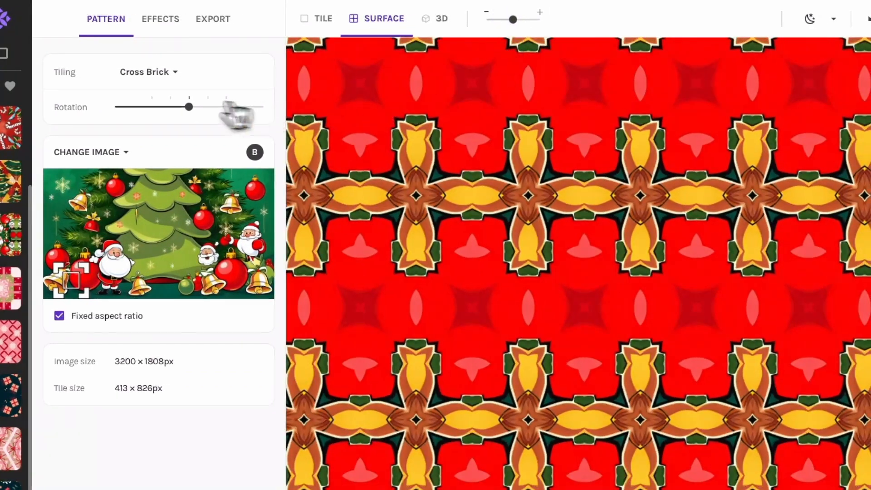
Apply the Honeycomb tiling, enlarge the lower-left sampling area to about a 1004 × 580 px tile, and save a snapshot
{"action": "left_click", "coordinate": [157, 82]}
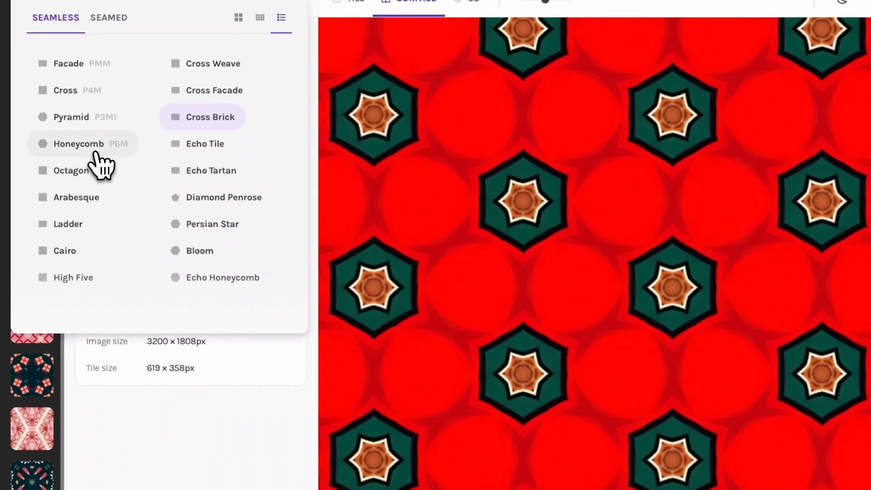
{"action": "left_click", "coordinate": [95, 150]}
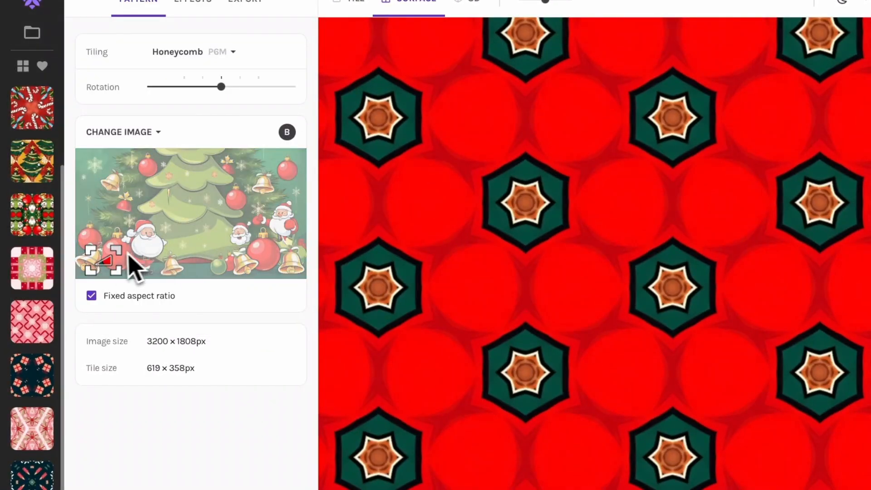
{"action": "mouse_move", "coordinate": [106, 271]}
{"action": "left_mouse_down"}
{"action": "mouse_move", "coordinate": [87, 277]}
{"action": "mouse_move", "coordinate": [109, 256]}
{"action": "left_mouse_up"}
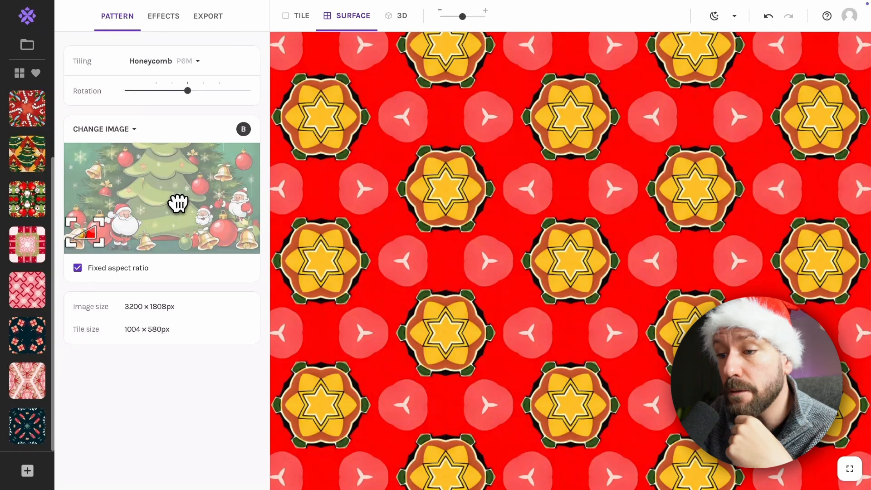
{"action": "left_click", "coordinate": [28, 472]}
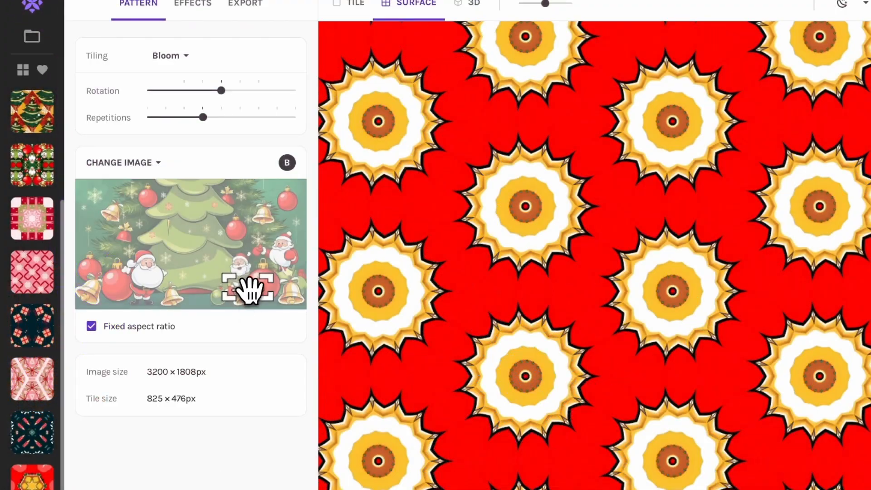
Shift the Bloom tiling's sampling area slightly over the bell and red ornament at the image's lower right and save a snapshot
{"action": "left_click_drag", "start_coordinate": [250, 289], "coordinate": [256, 290]}
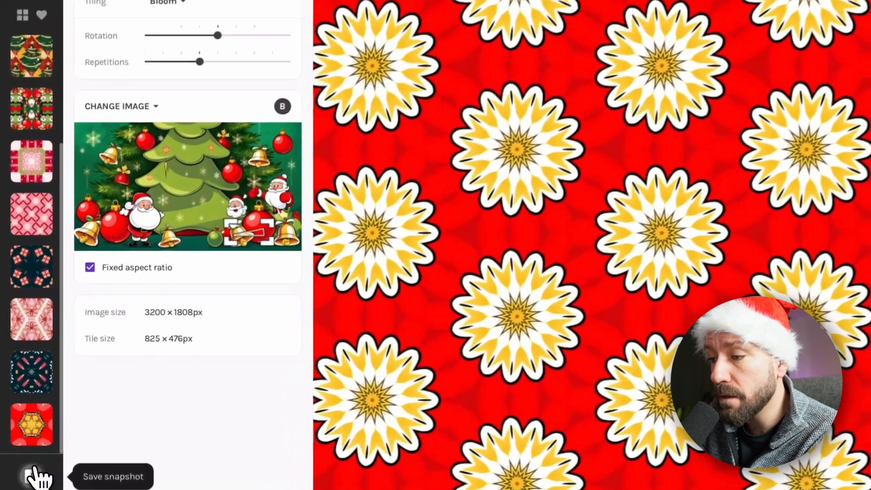
{"action": "left_click", "coordinate": [32, 476]}
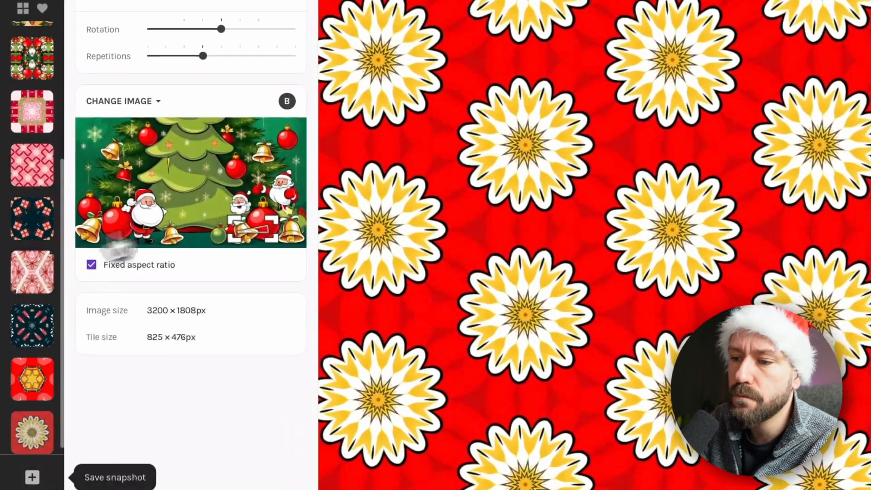
Sample the bell beside the left Santa with the Bloom tiling at about a 1025 × 592 px tile size and save a snapshot
{"action": "left_click_drag", "start_coordinate": [261, 230], "coordinate": [211, 198]}
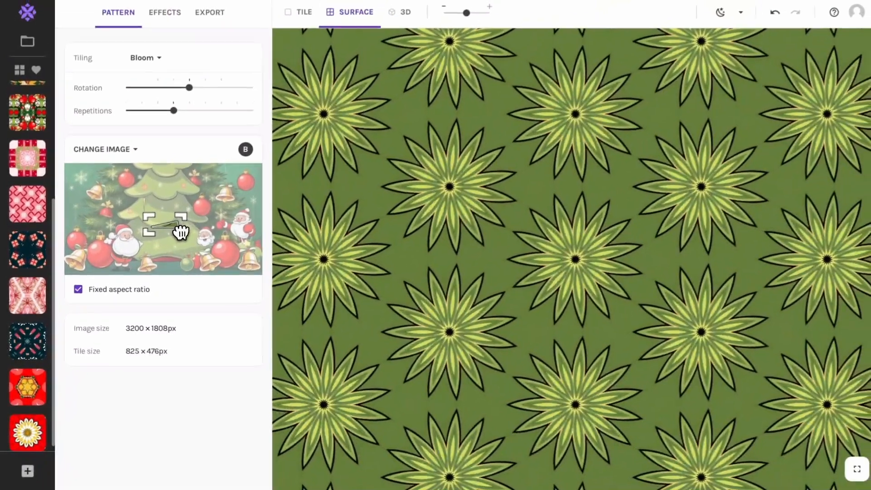
{"action": "left_click_drag", "start_coordinate": [181, 232], "coordinate": [173, 265]}
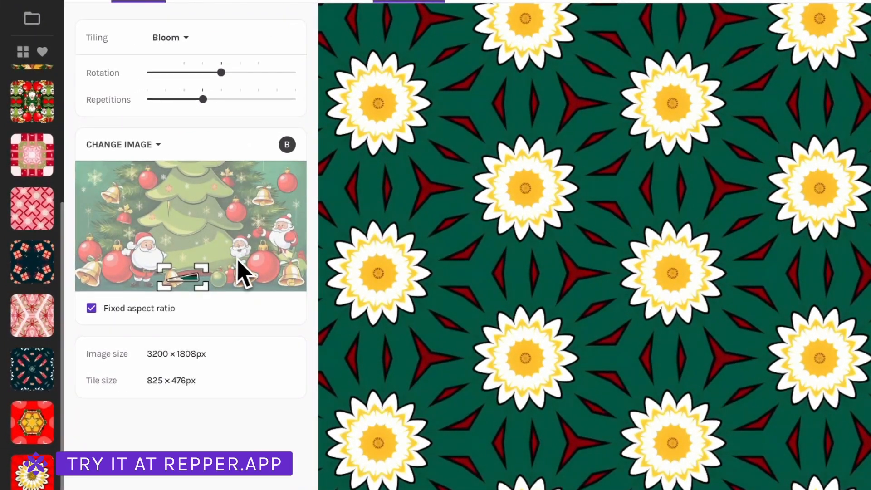
{"action": "left_click_drag", "start_coordinate": [210, 265], "coordinate": [205, 267]}
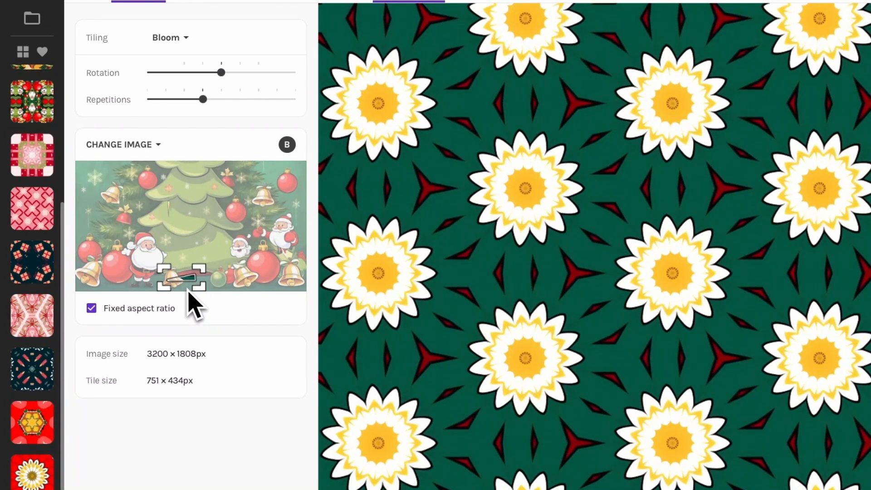
{"action": "left_click_drag", "start_coordinate": [171, 282], "coordinate": [175, 284]}
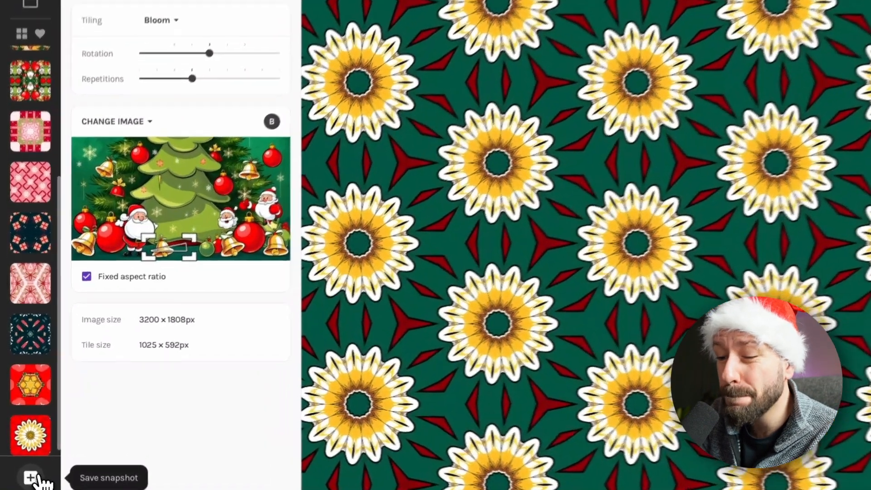
{"action": "left_click", "coordinate": [29, 472]}
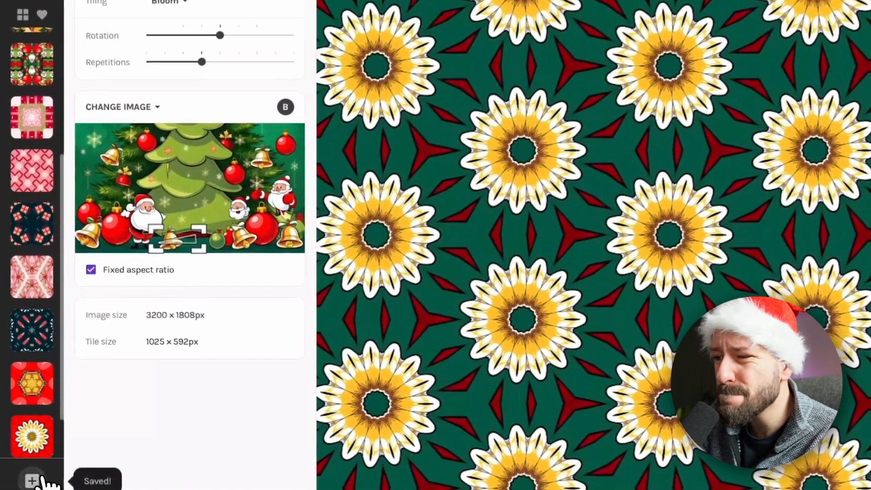
Use the half-brick Cross Facade tiling to sample the upper-right red ornament's lower edge at about a 303 × 606 px tile size
{"action": "left_click_drag", "start_coordinate": [189, 237], "coordinate": [190, 187]}
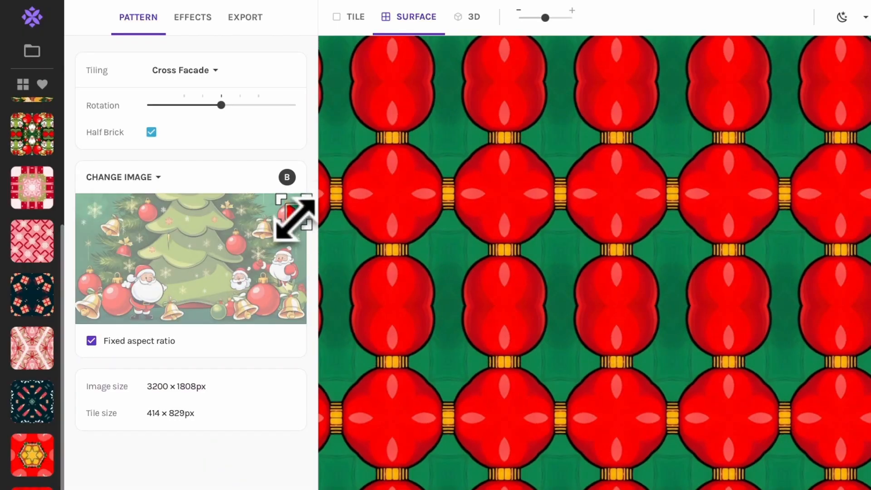
{"action": "mouse_move", "coordinate": [295, 219]}
{"action": "left_mouse_down"}
{"action": "mouse_move", "coordinate": [290, 224]}
{"action": "mouse_move", "coordinate": [296, 207]}
{"action": "left_mouse_up"}
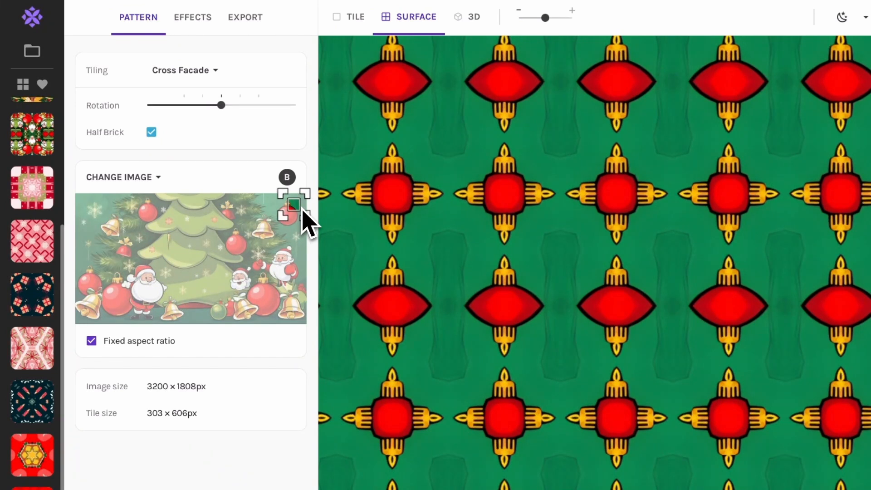
{"action": "mouse_move", "coordinate": [299, 207]}
{"action": "left_mouse_down"}
{"action": "mouse_move", "coordinate": [281, 209]}
{"action": "mouse_move", "coordinate": [298, 222]}
{"action": "left_mouse_up"}
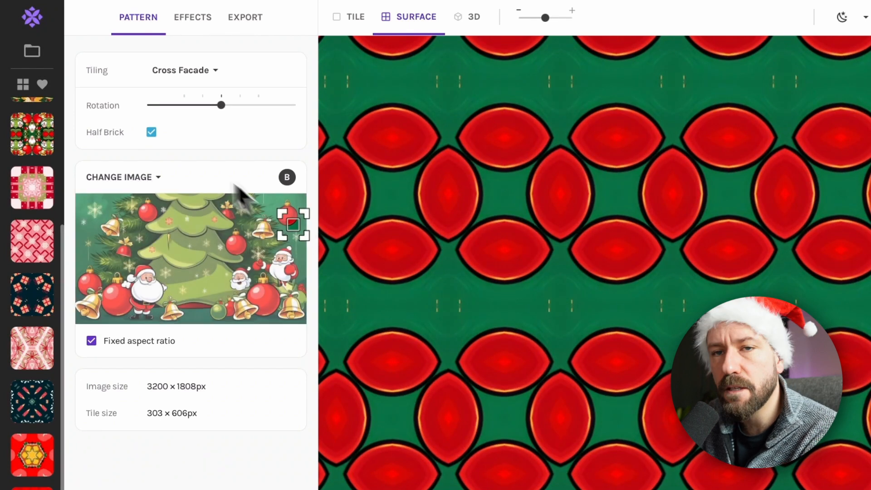
Apply the Cairo tiling, enlarge the sampling area around the upper-right ornament to about a 1088 × 1088 px tile, and save a snapshot
{"action": "left_click", "coordinate": [193, 72]}
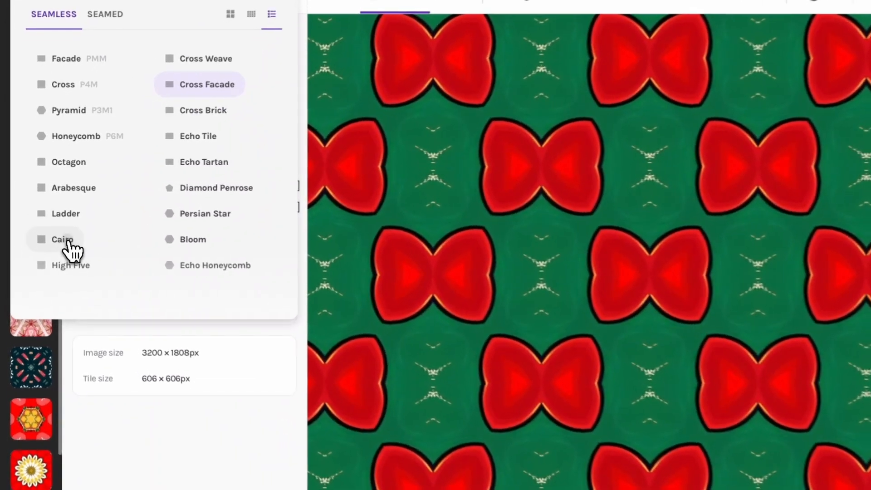
{"action": "left_click", "coordinate": [63, 229]}
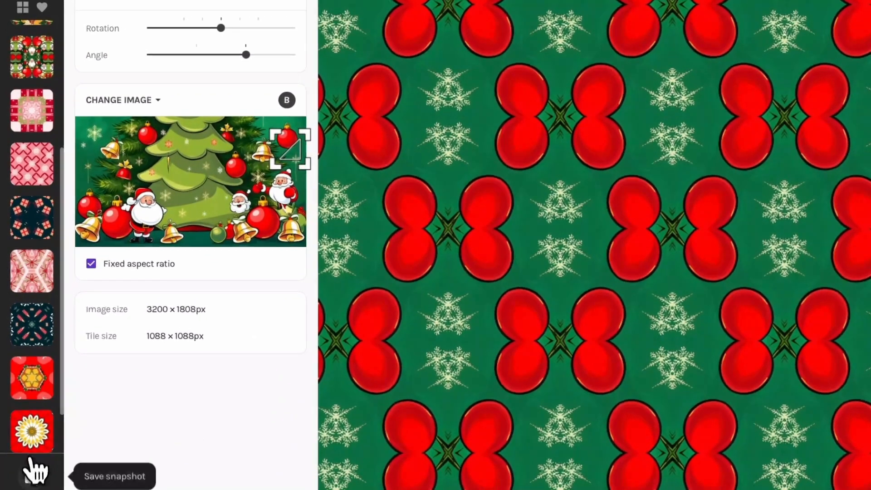
{"action": "left_click", "coordinate": [32, 476]}
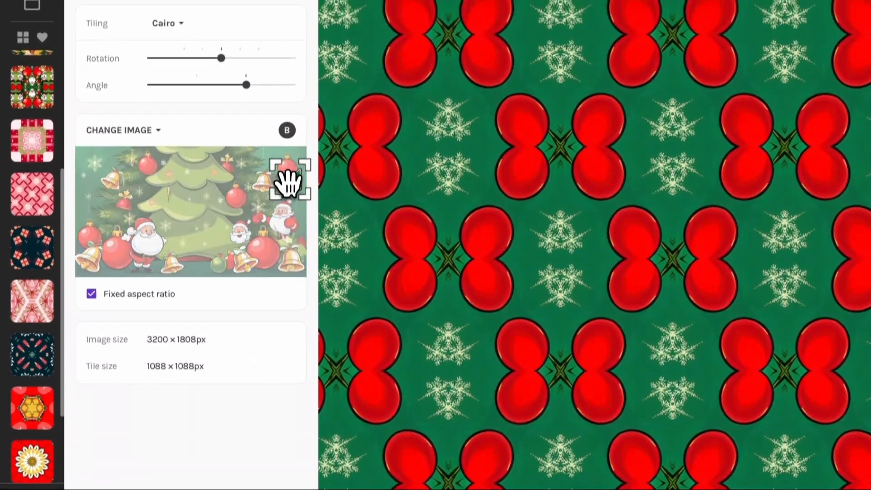
Save a High Five tiling snapshot sampled from the bell and red ornament at the image's lower right, about 903 × 903 px per tile
{"action": "left_click_drag", "start_coordinate": [287, 148], "coordinate": [238, 168]}
{"action": "left_click_drag", "start_coordinate": [239, 217], "coordinate": [150, 256]}
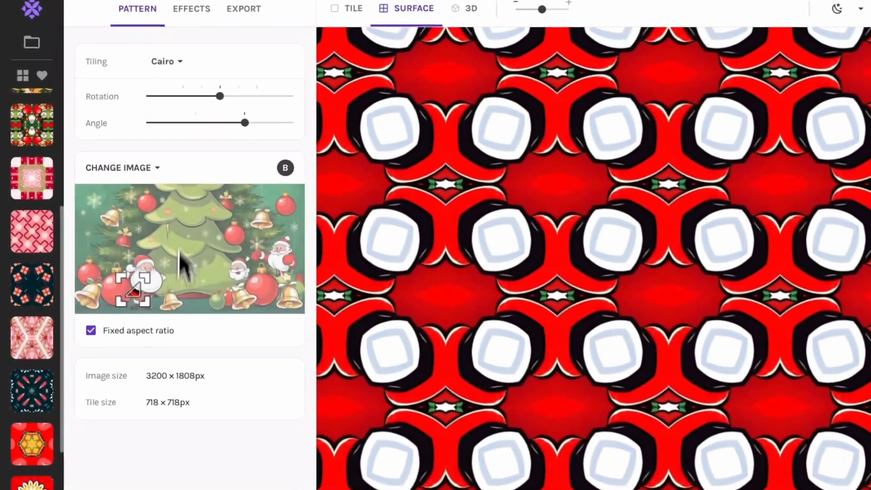
{"action": "left_click", "coordinate": [163, 61]}
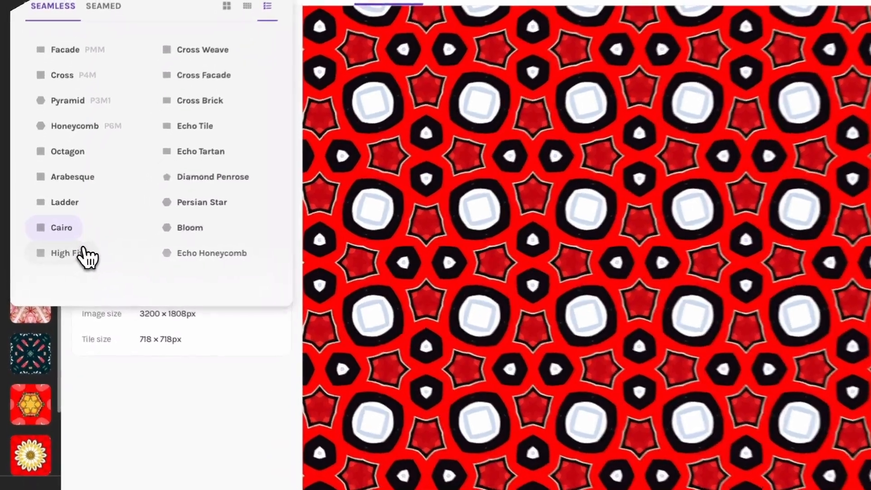
{"action": "left_click", "coordinate": [83, 250]}
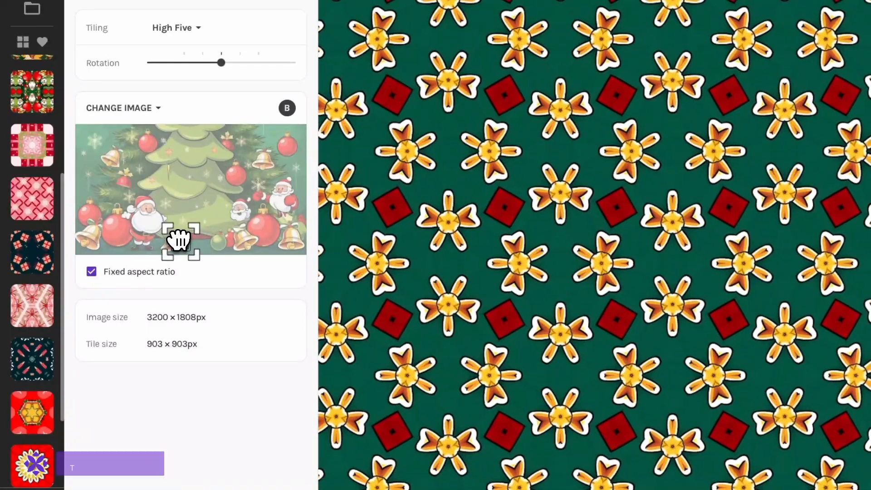
{"action": "left_click_drag", "start_coordinate": [180, 241], "coordinate": [202, 234]}
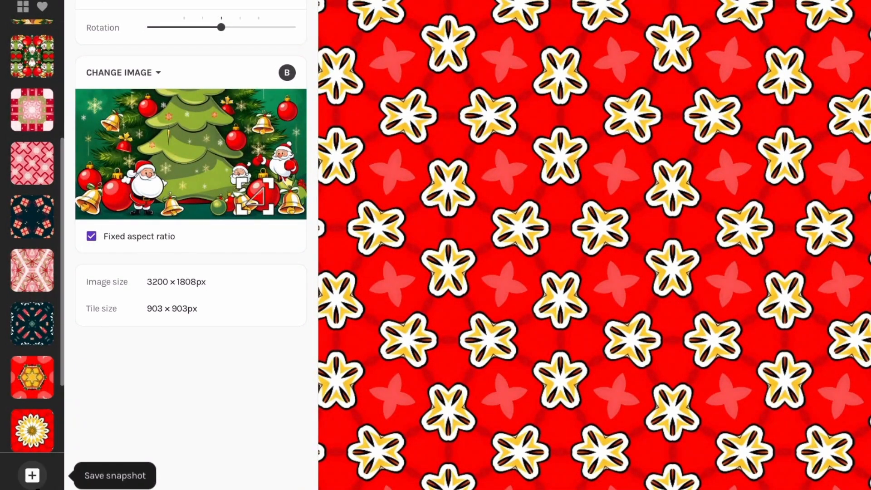
{"action": "left_click", "coordinate": [32, 475]}
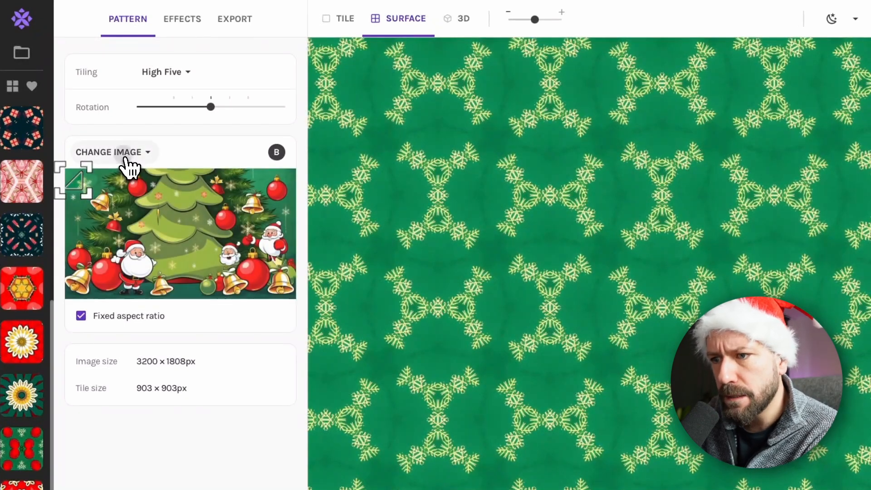
Switch to the snowmen and Christmas tree illustration, sample the upper-right candy cane with High Five at about 1199 × 1199 px, and save a snapshot
{"action": "left_click", "coordinate": [124, 154]}
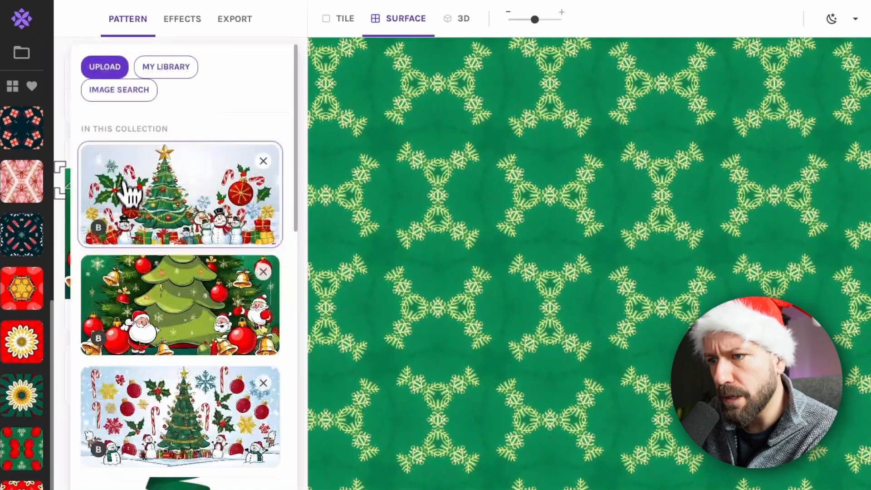
{"action": "left_click", "coordinate": [172, 224]}
{"action": "left_click_drag", "start_coordinate": [217, 241], "coordinate": [236, 225]}
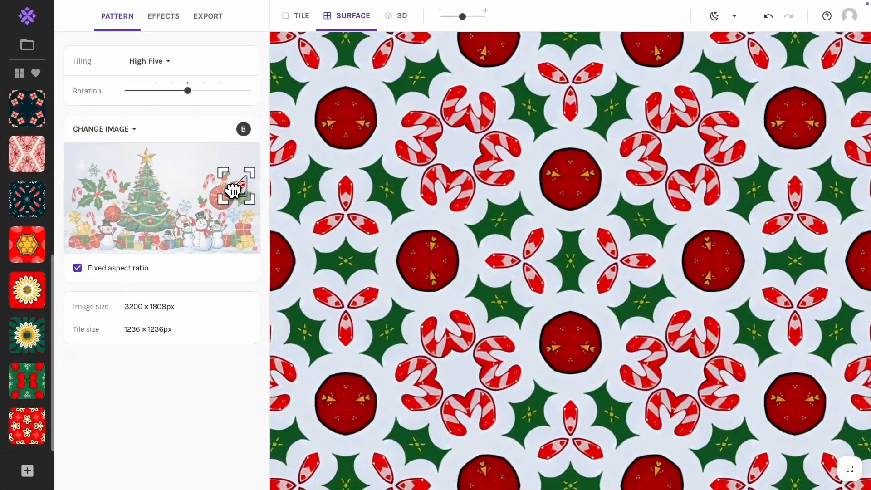
{"action": "left_click_drag", "start_coordinate": [234, 191], "coordinate": [236, 186]}
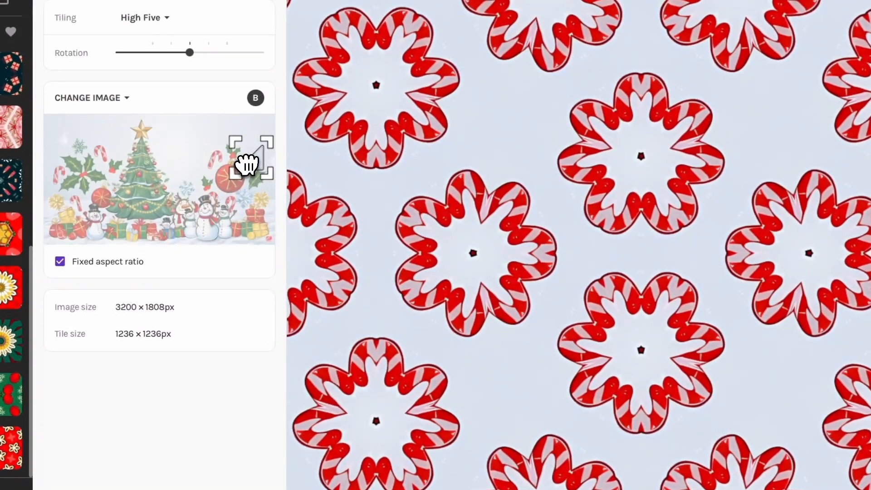
{"action": "left_click_drag", "start_coordinate": [243, 176], "coordinate": [241, 177]}
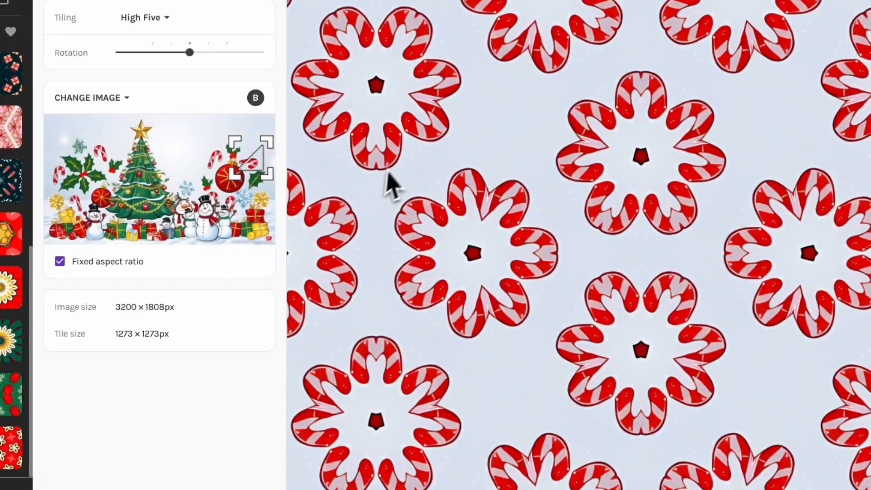
{"action": "left_click_drag", "start_coordinate": [274, 140], "coordinate": [278, 142]}
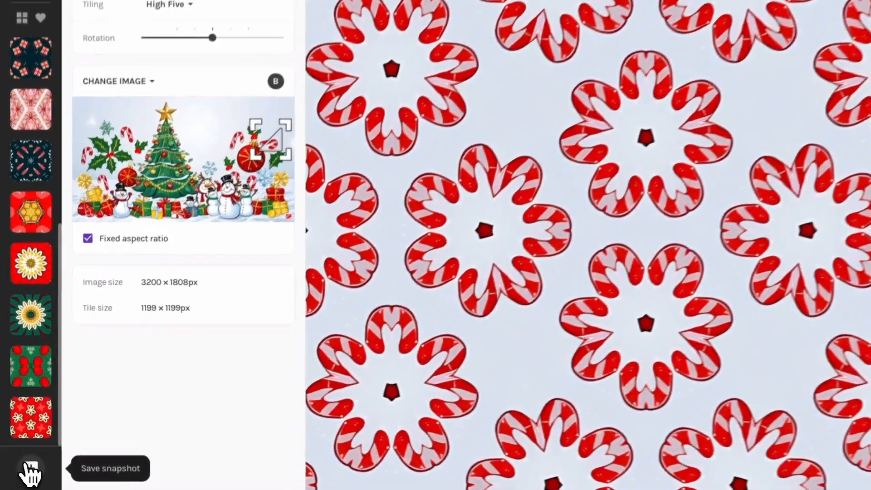
{"action": "left_click", "coordinate": [27, 470]}
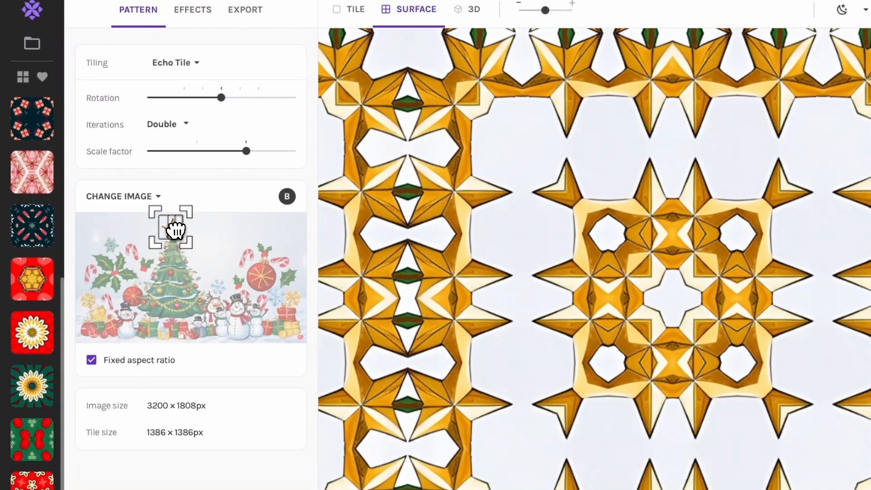
Sample the tree-top star and try the Octagon tiling at about a 600 × 600 px tile size, with the pattern preview zoomed out
{"action": "left_click_drag", "start_coordinate": [175, 230], "coordinate": [177, 230]}
{"action": "left_click", "coordinate": [170, 68]}
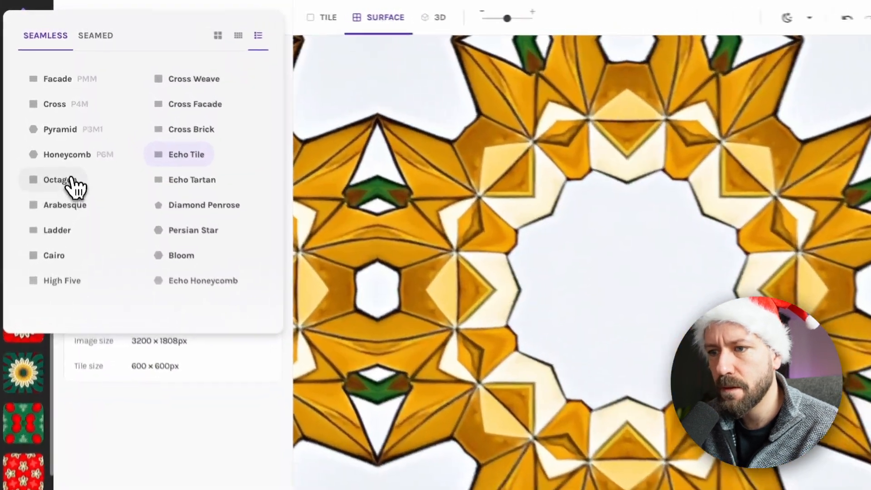
{"action": "left_click", "coordinate": [61, 162]}
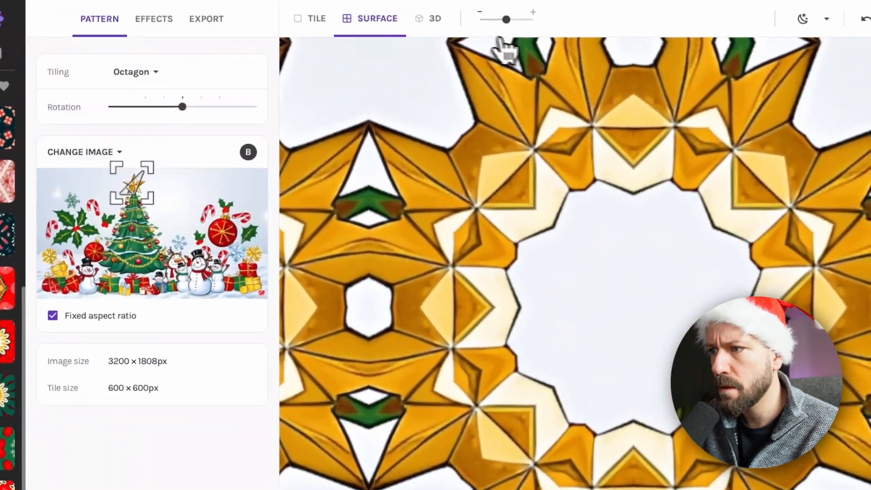
{"action": "left_click_drag", "start_coordinate": [507, 19], "coordinate": [489, 20]}
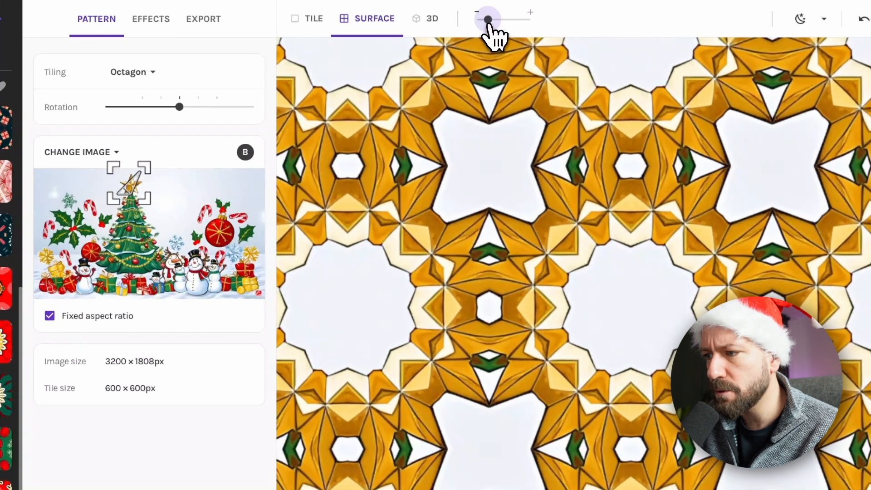
Apply the Honeycomb tiling to the tree-top star at about a 920 × 531 px tile size and save a snapshot
{"action": "left_click", "coordinate": [131, 71]}
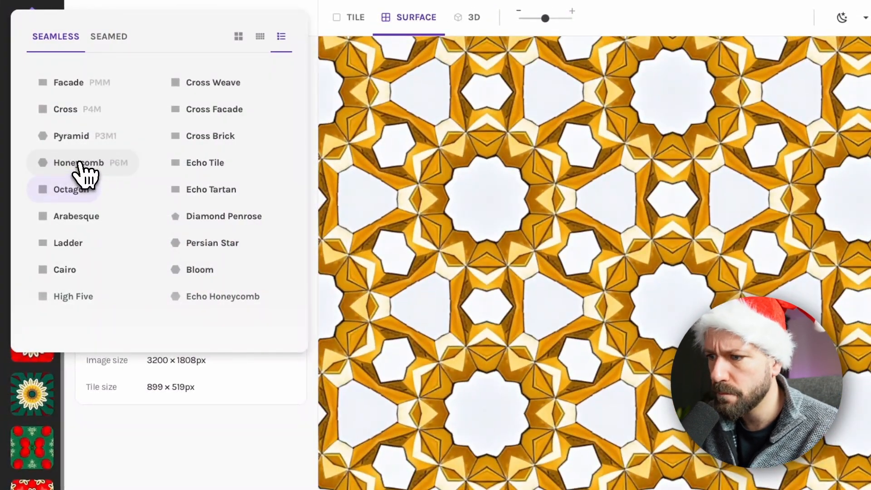
{"action": "left_click", "coordinate": [81, 164]}
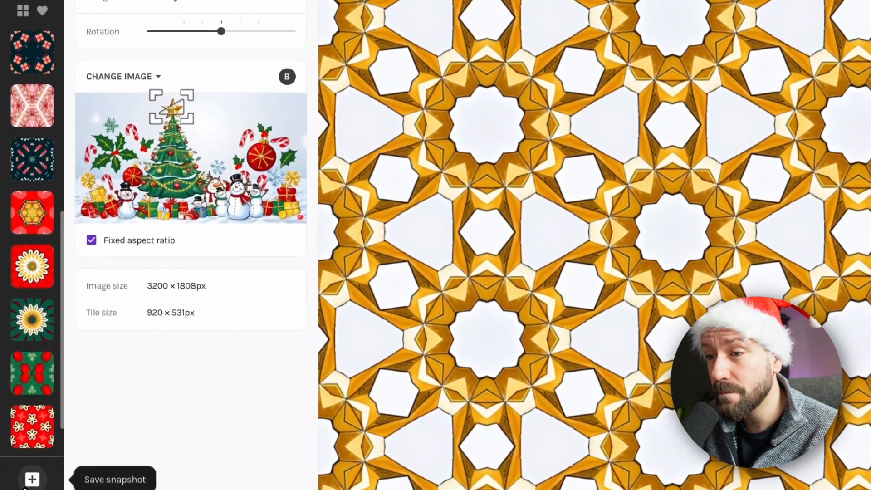
{"action": "left_click", "coordinate": [32, 479]}
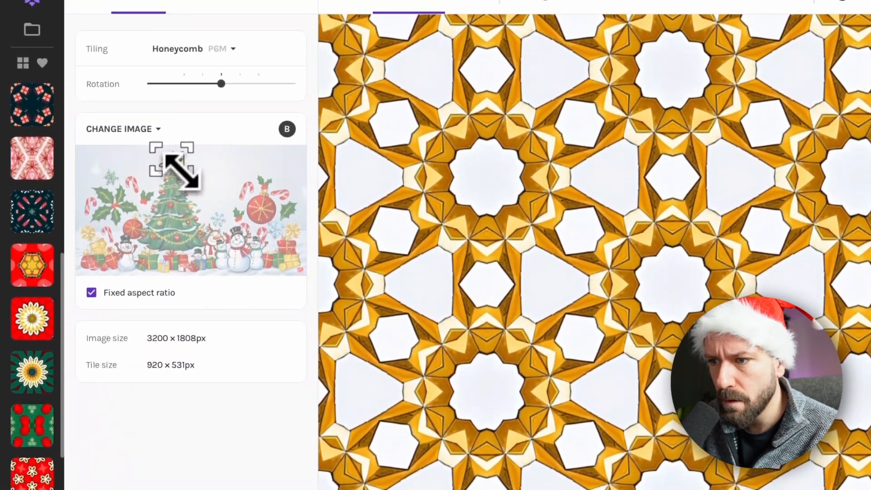
Enlarge the Honeycomb sampling area to about a 1447 × 836 px tile over the middle of the Christmas tree and save a snapshot
{"action": "left_click_drag", "start_coordinate": [182, 117], "coordinate": [192, 134]}
{"action": "left_click_drag", "start_coordinate": [184, 171], "coordinate": [186, 199]}
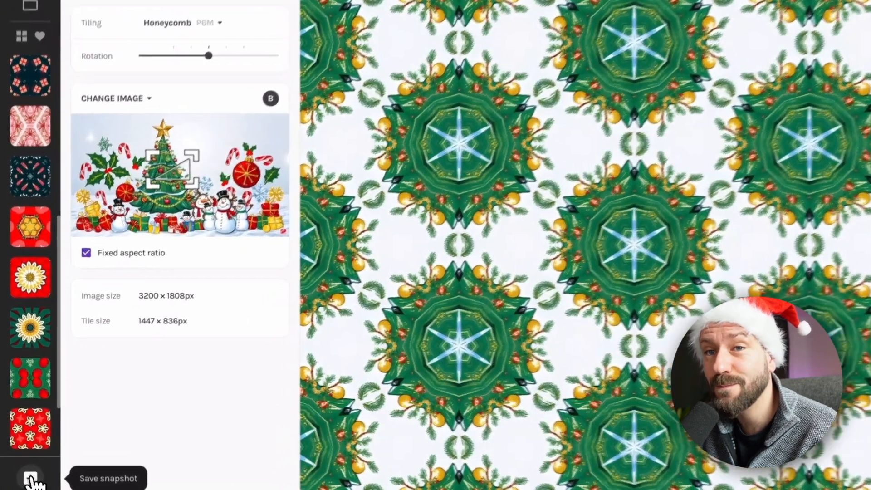
{"action": "left_click", "coordinate": [27, 472]}
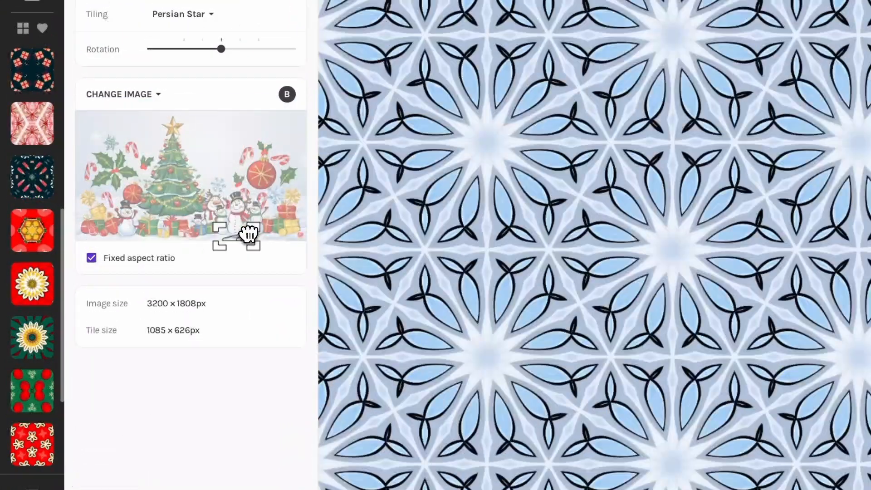
Sample the lower body of the large snowman with the Persian Star tiling at about a 1186 × 685 px tile size and save a snapshot
{"action": "left_click_drag", "start_coordinate": [249, 234], "coordinate": [249, 228]}
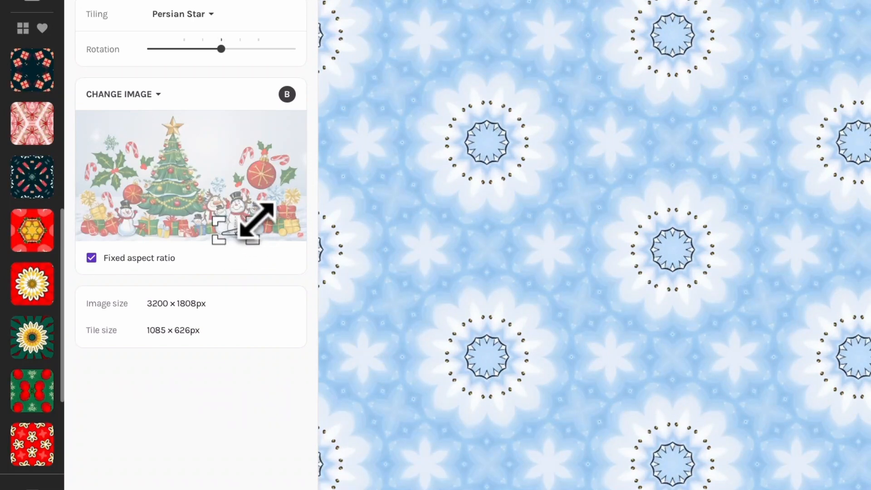
{"action": "mouse_move", "coordinate": [256, 219]}
{"action": "left_mouse_down"}
{"action": "mouse_move", "coordinate": [272, 220]}
{"action": "mouse_move", "coordinate": [265, 226]}
{"action": "left_mouse_up"}
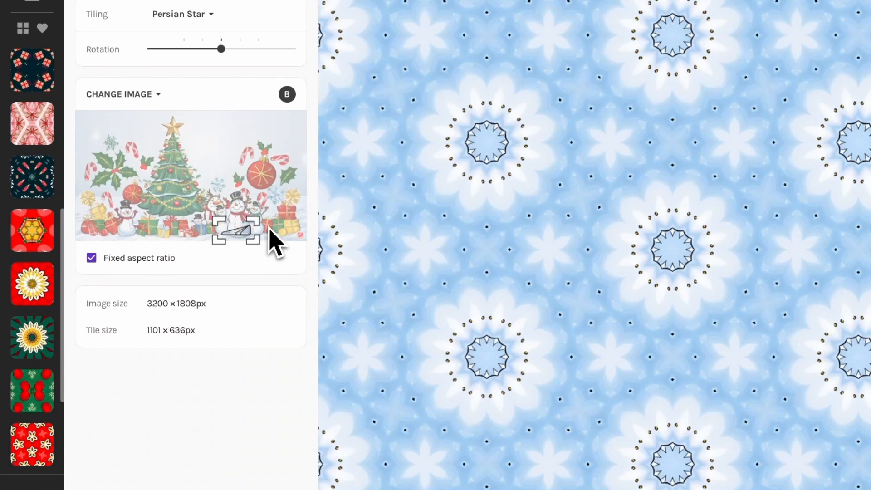
{"action": "left_click_drag", "start_coordinate": [233, 237], "coordinate": [225, 240]}
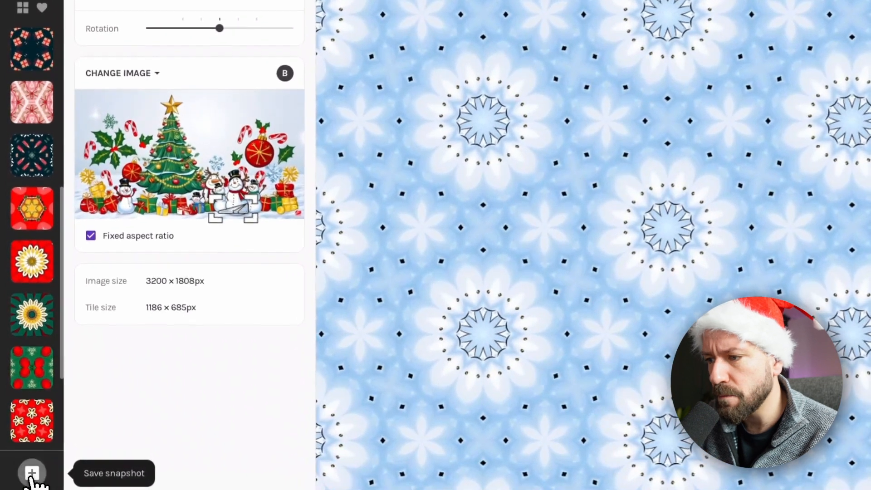
{"action": "left_click", "coordinate": [31, 473]}
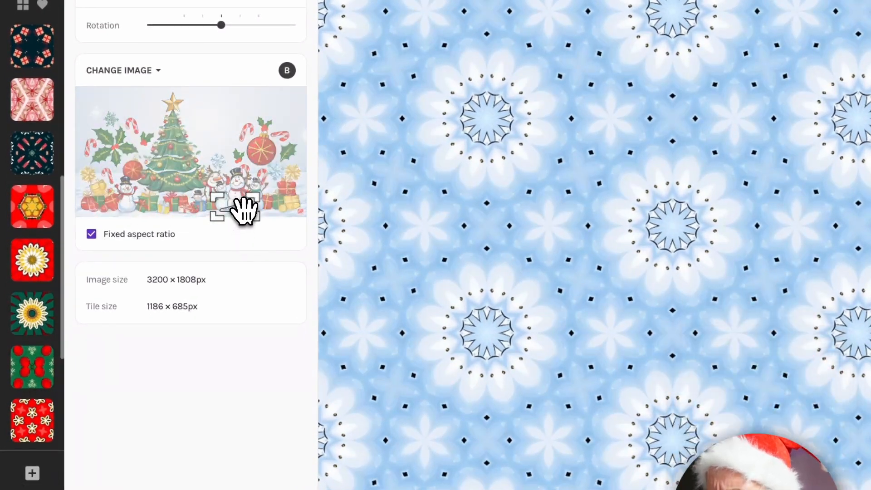
Reposition the Persian Star sampling area along the large snowman's bottom edge and save another snapshot
{"action": "left_click_drag", "start_coordinate": [244, 209], "coordinate": [254, 205]}
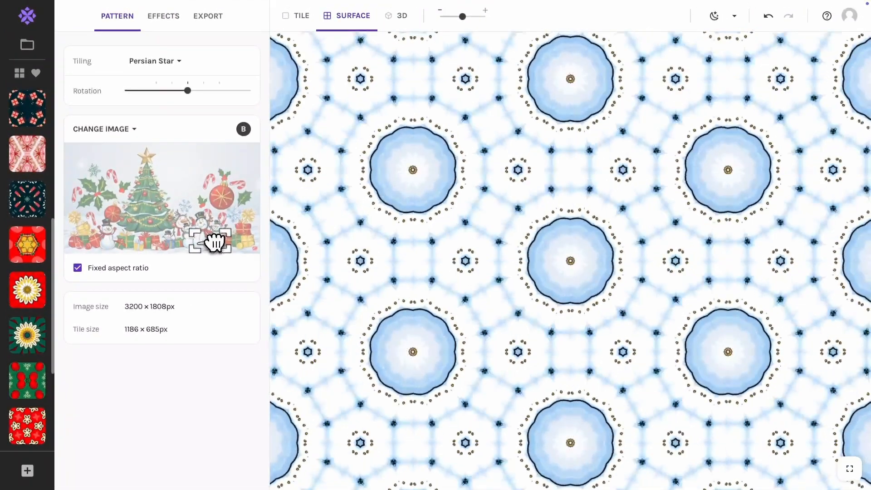
{"action": "left_click_drag", "start_coordinate": [215, 242], "coordinate": [207, 248]}
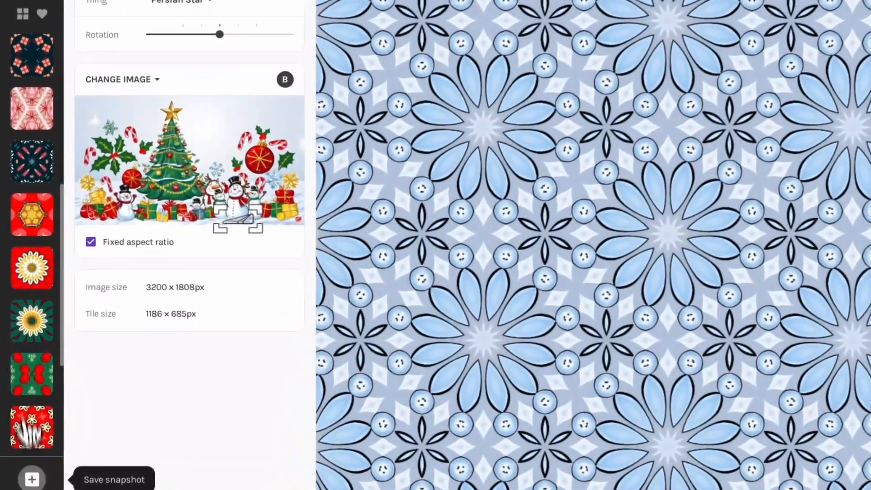
{"action": "left_click", "coordinate": [27, 471]}
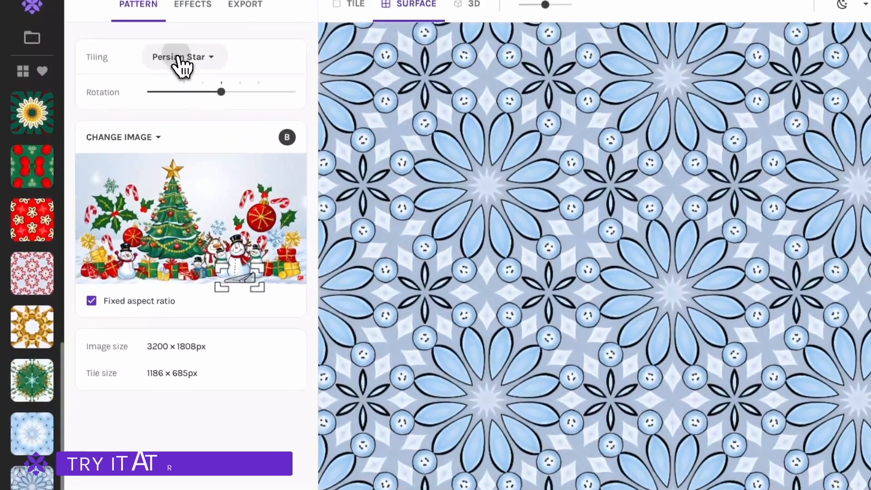
Apply the Bloom tiling with 12 repetitions to the snowman sample and save a snapshot
{"action": "left_click", "coordinate": [182, 63]}
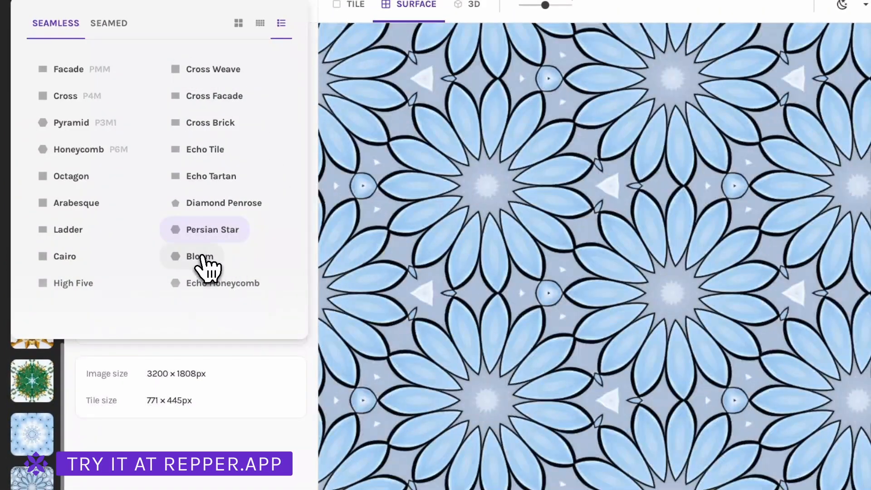
{"action": "left_click", "coordinate": [201, 257]}
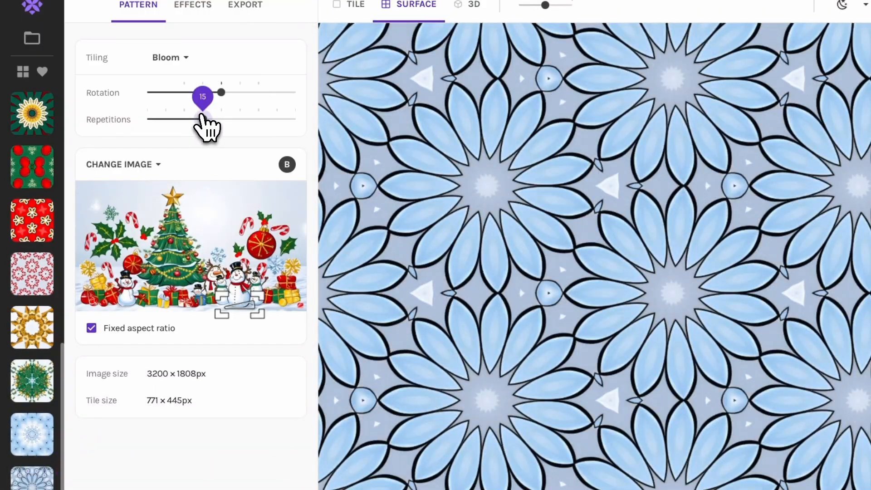
{"action": "mouse_move", "coordinate": [189, 119]}
{"action": "left_mouse_down"}
{"action": "mouse_move", "coordinate": [166, 119]}
{"action": "mouse_move", "coordinate": [185, 119]}
{"action": "left_mouse_up"}
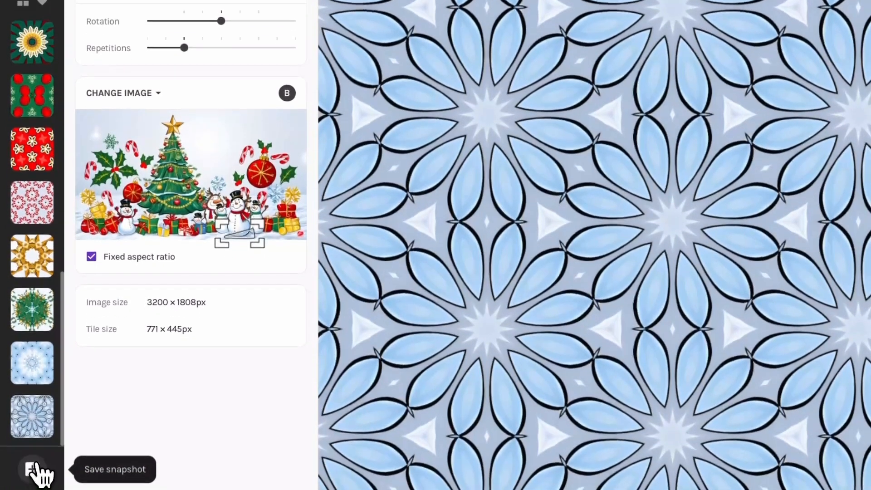
{"action": "left_click", "coordinate": [31, 467]}
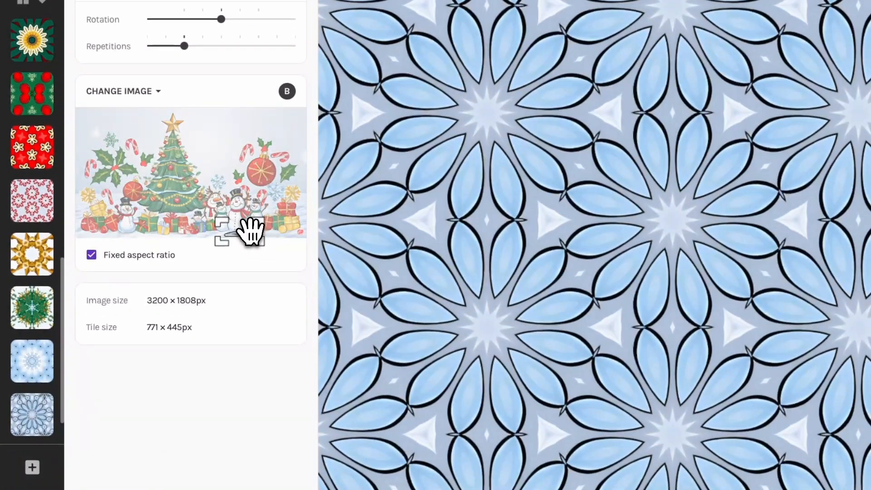
Move the Bloom sampling area to the tree-top star and resize it to about a 660 × 381 px tile
{"action": "left_click_drag", "start_coordinate": [251, 234], "coordinate": [184, 185]}
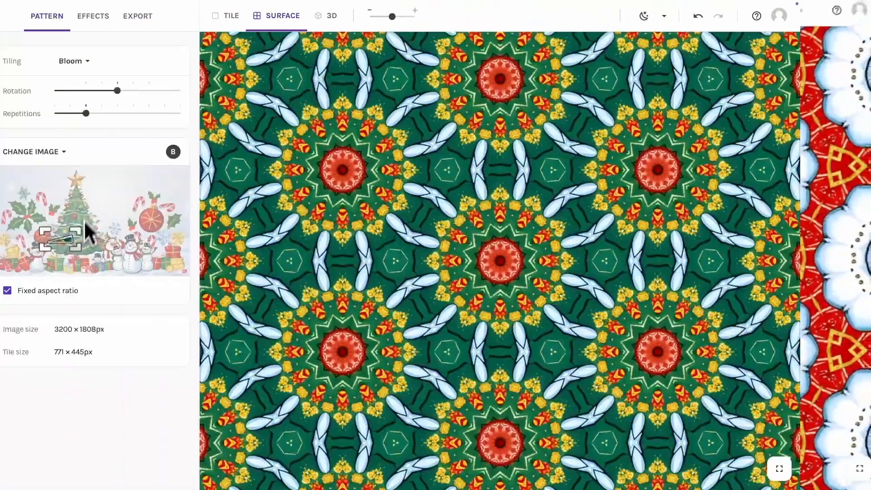
{"action": "left_click_drag", "start_coordinate": [64, 241], "coordinate": [77, 190]}
{"action": "left_click_drag", "start_coordinate": [174, 204], "coordinate": [175, 203]}
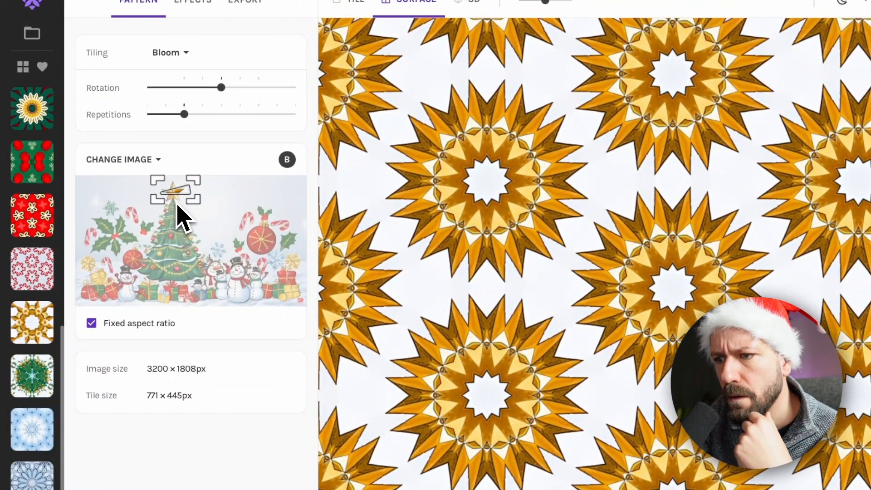
{"action": "left_click_drag", "start_coordinate": [157, 198], "coordinate": [159, 196]}
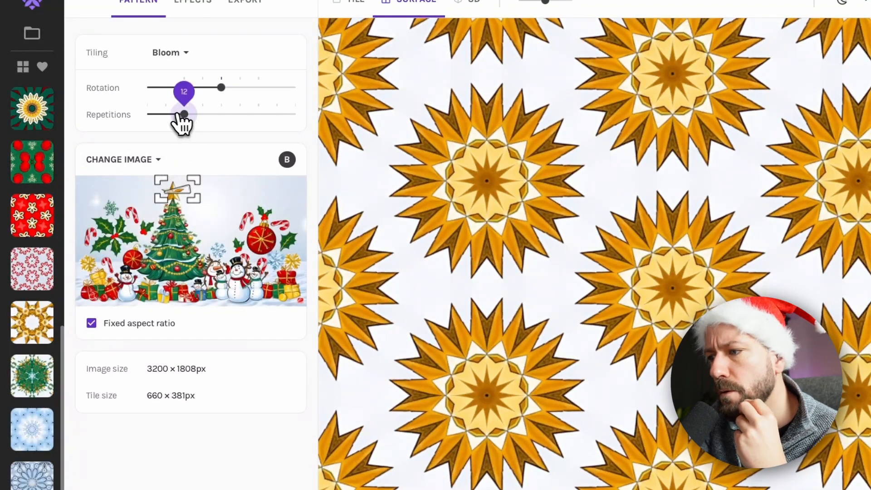
Save Bloom snapshots of the tree-top star at about 716 × 413 px and 641 × 370 px tile sizes, keeping 12 repetitions
{"action": "left_click_drag", "start_coordinate": [180, 113], "coordinate": [168, 137]}
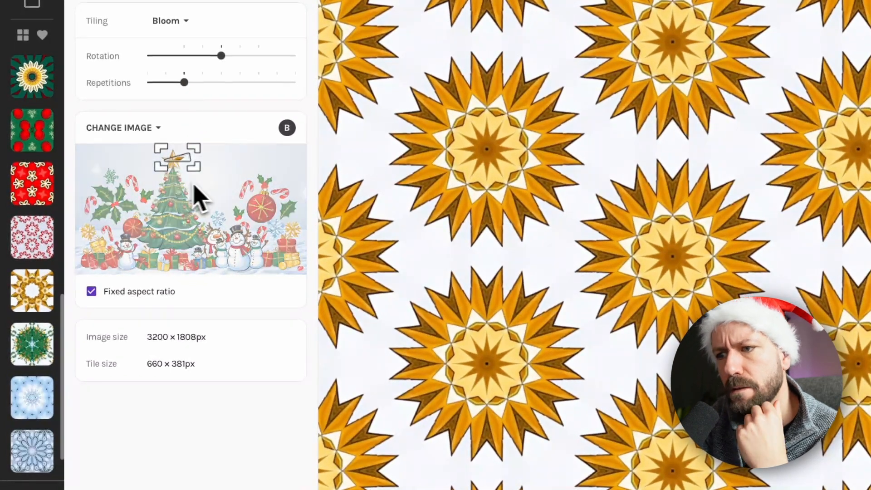
{"action": "left_click_drag", "start_coordinate": [200, 148], "coordinate": [200, 148]}
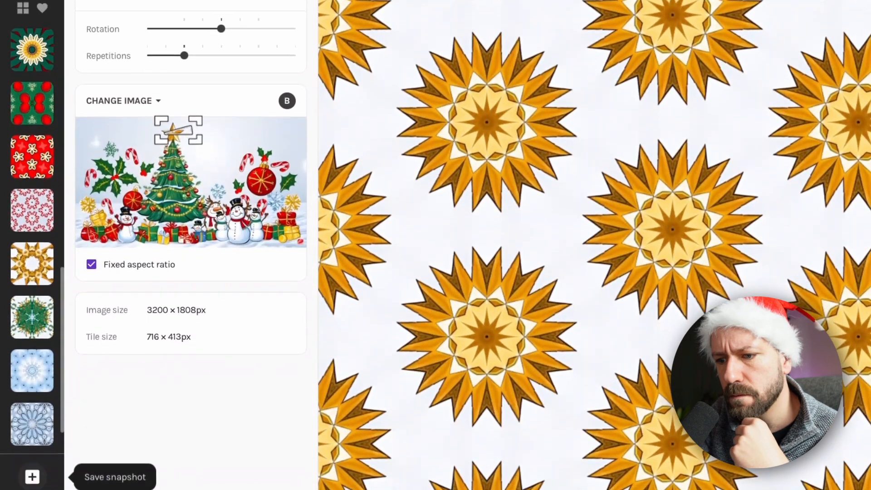
{"action": "left_click", "coordinate": [31, 488]}
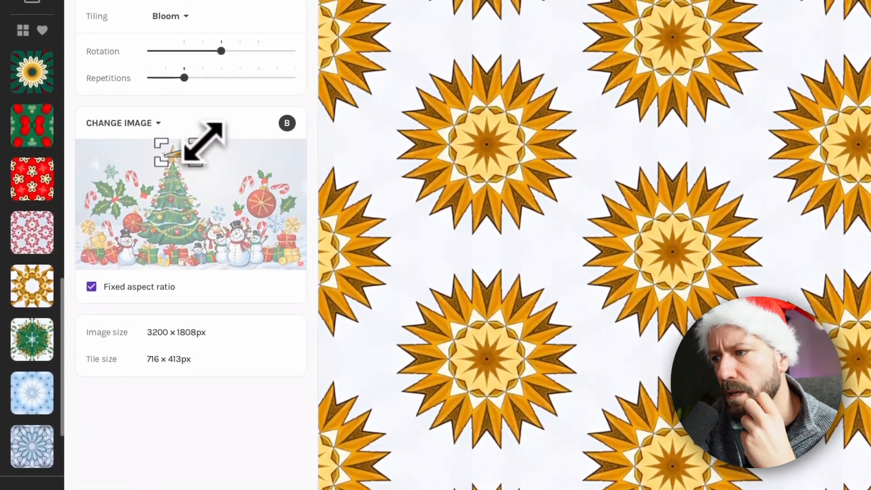
{"action": "left_click_drag", "start_coordinate": [200, 140], "coordinate": [202, 142]}
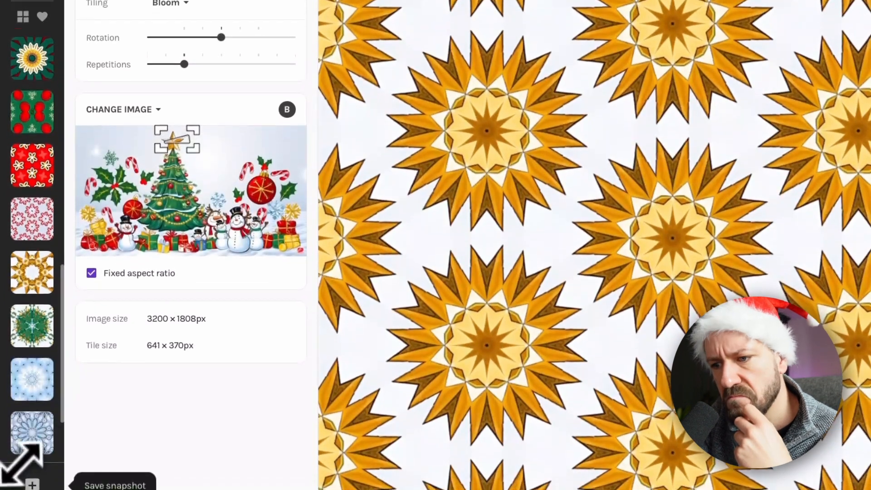
{"action": "left_click", "coordinate": [31, 482]}
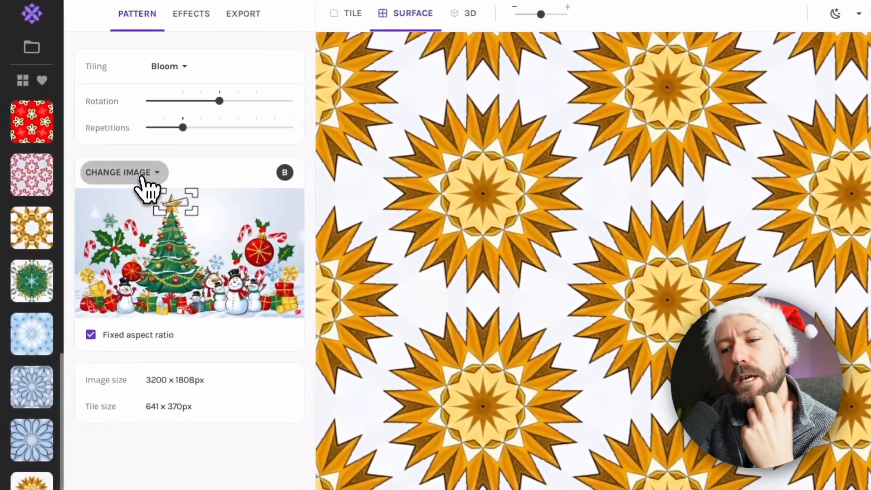
Switch the source image to the pink stacked-gifts illustration in this collection
{"action": "left_click", "coordinate": [122, 153]}
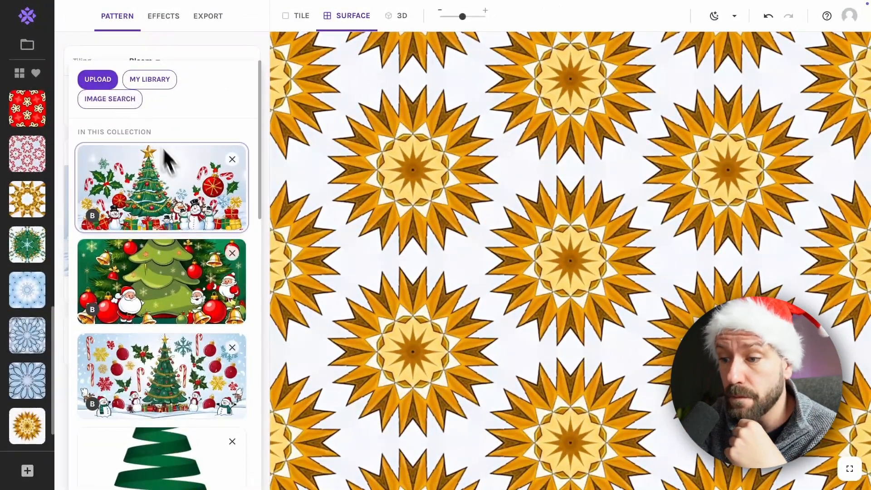
{"action": "scroll", "coordinate": [164, 195], "scroll_direction": "down", "scroll_amount": 7}
{"action": "scroll", "coordinate": [191, 227], "scroll_direction": "down", "scroll_amount": 2}
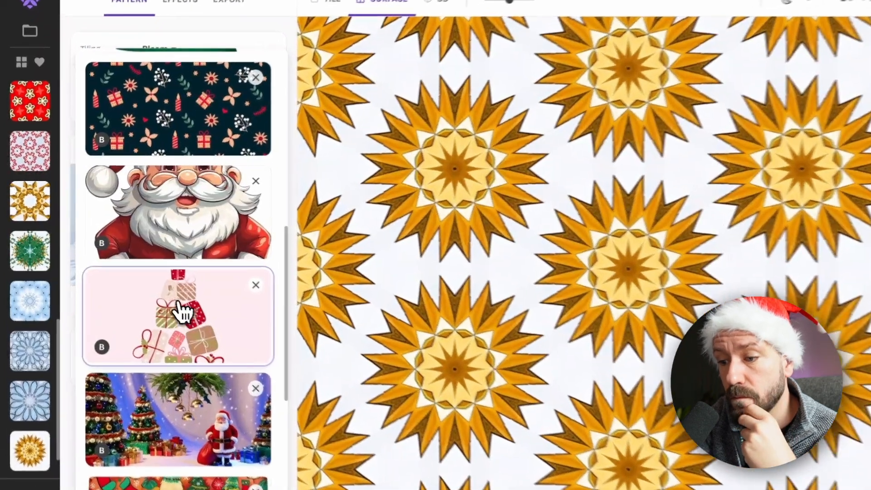
{"action": "left_click", "coordinate": [182, 312]}
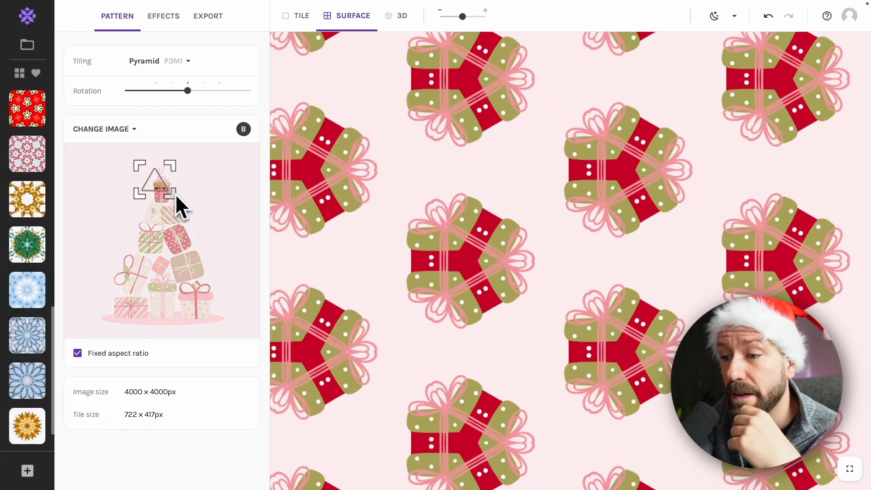
Position the Pyramid sampling area over the topmost gift at a 722 × 417 px tile size and save a snapshot
{"action": "left_click_drag", "start_coordinate": [163, 188], "coordinate": [170, 188]}
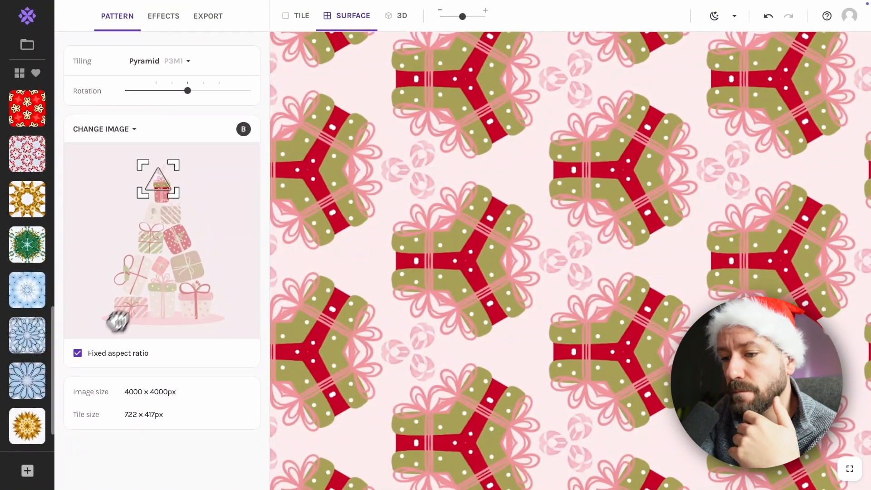
{"action": "left_click", "coordinate": [27, 471]}
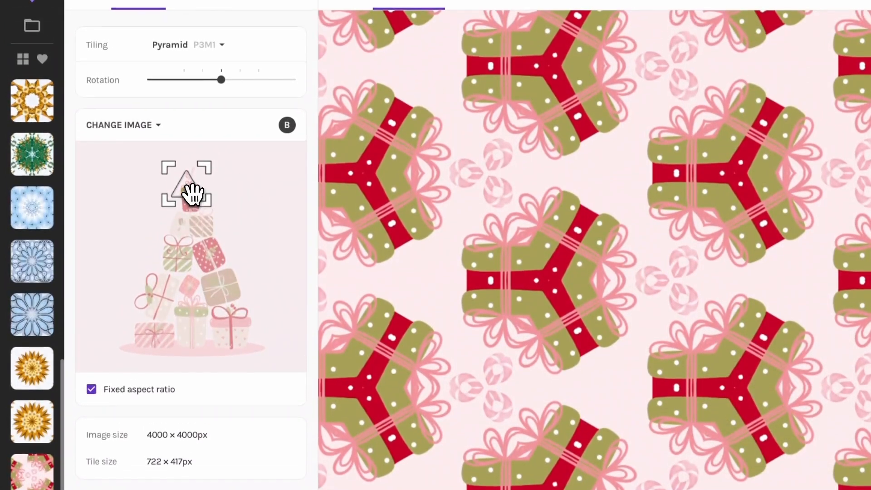
Move the sampling area to the green striped gift, apply the Cross Facade tiling and shrink the tile to about 718 × 1437 px
{"action": "left_click_drag", "start_coordinate": [192, 143], "coordinate": [190, 150]}
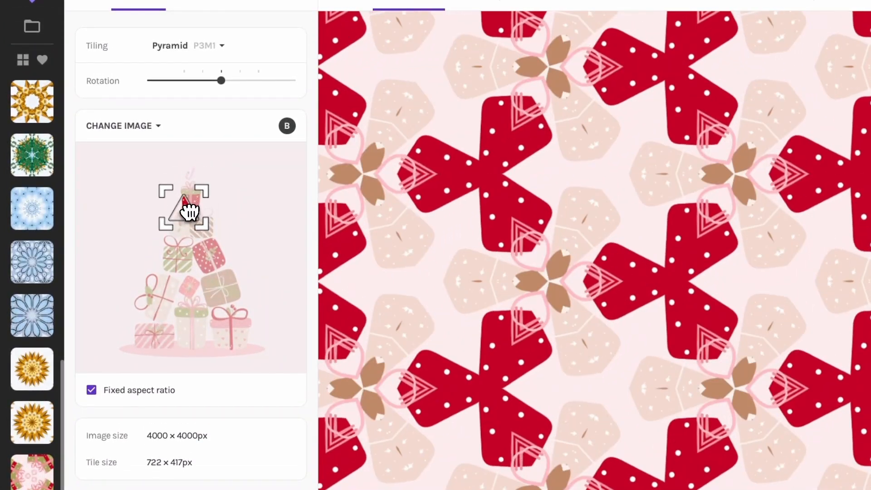
{"action": "left_click_drag", "start_coordinate": [189, 210], "coordinate": [151, 232]}
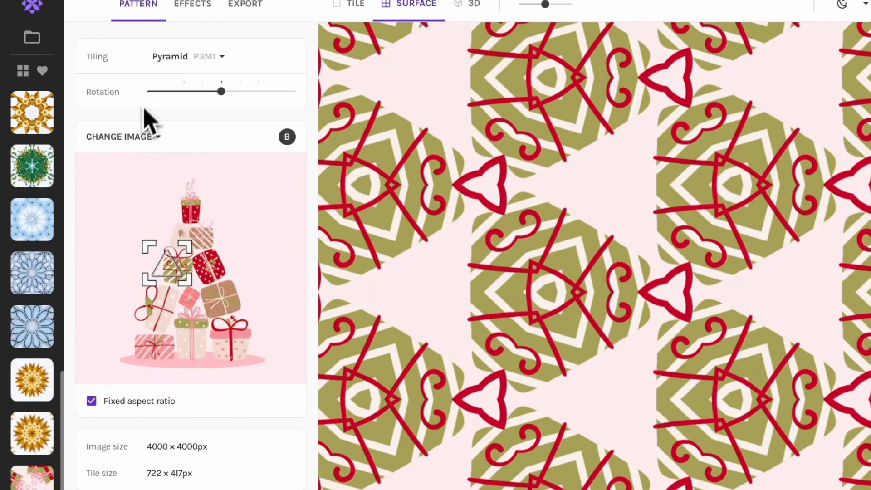
{"action": "left_click", "coordinate": [170, 58]}
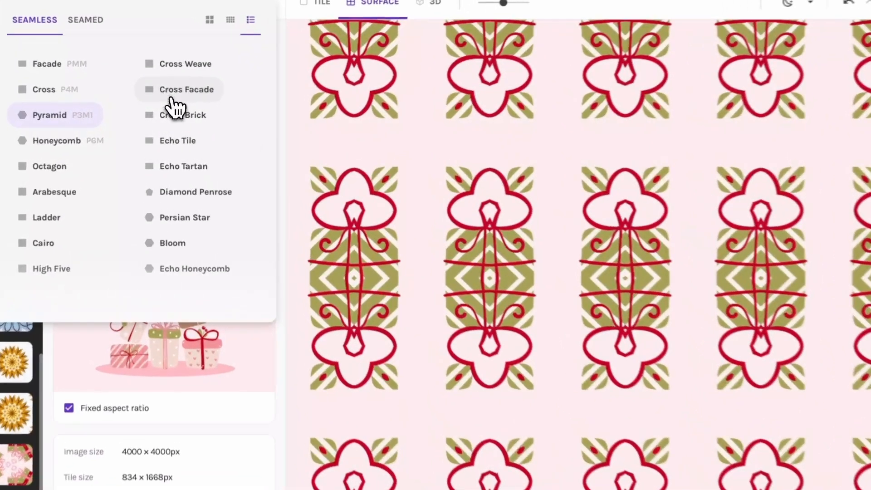
{"action": "left_click", "coordinate": [169, 102]}
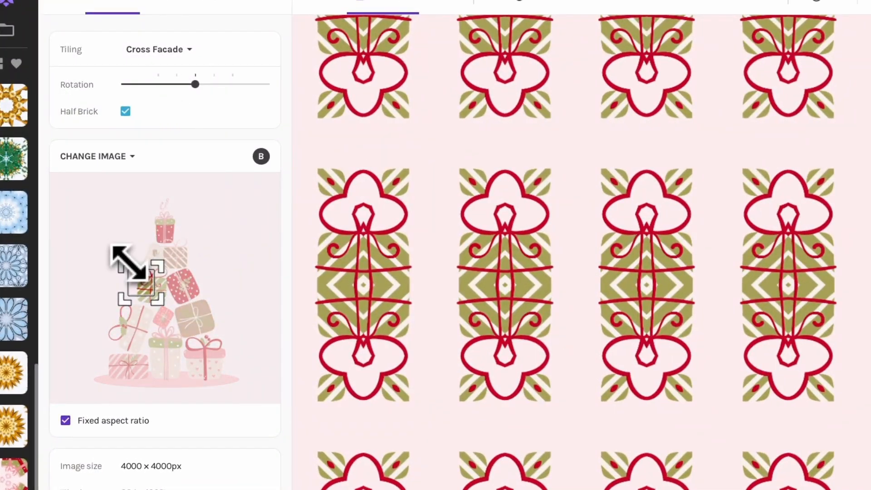
{"action": "left_click_drag", "start_coordinate": [129, 264], "coordinate": [137, 278]}
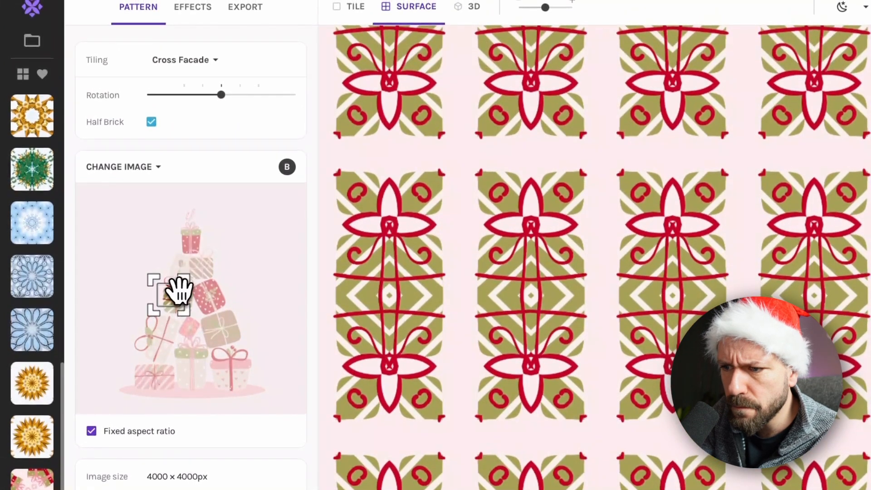
Move the Cross Facade sampling area over the red bow of the pink gift at the stack's lower right and save a snapshot
{"action": "left_click_drag", "start_coordinate": [179, 219], "coordinate": [211, 235]}
{"action": "left_click_drag", "start_coordinate": [211, 308], "coordinate": [231, 340]}
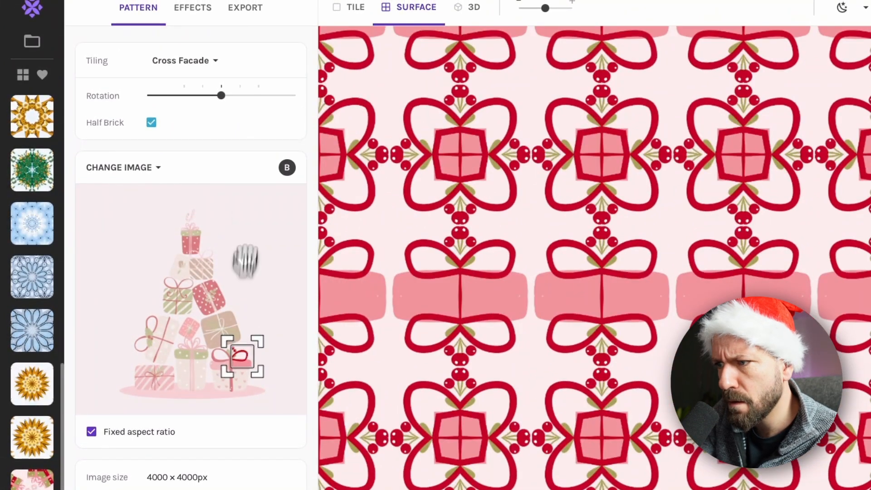
{"action": "left_click", "coordinate": [215, 61]}
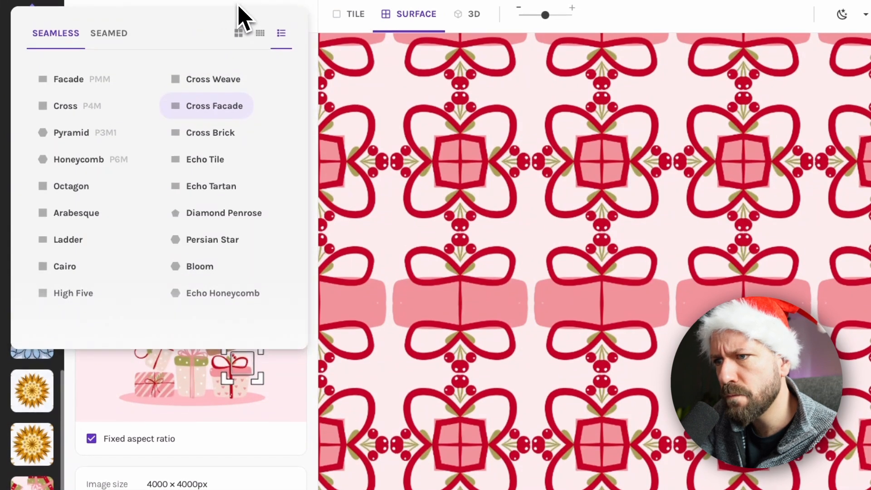
{"action": "left_click", "coordinate": [237, 1]}
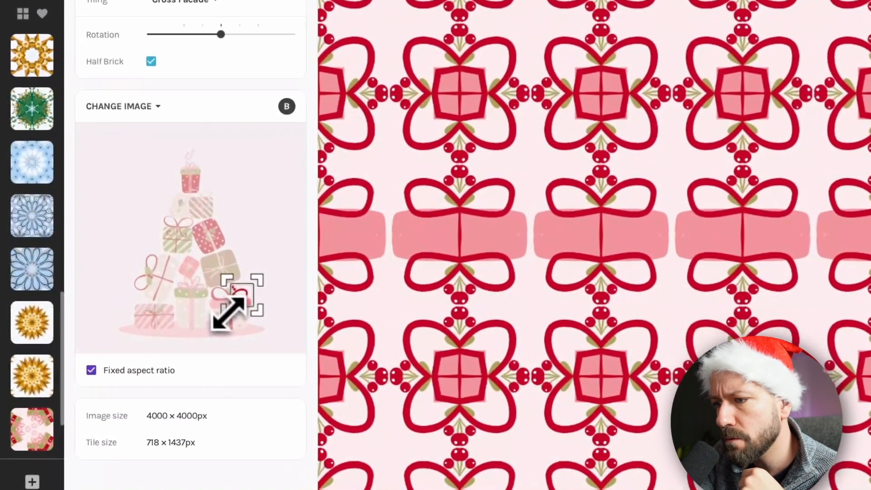
{"action": "left_click_drag", "start_coordinate": [195, 325], "coordinate": [228, 314]}
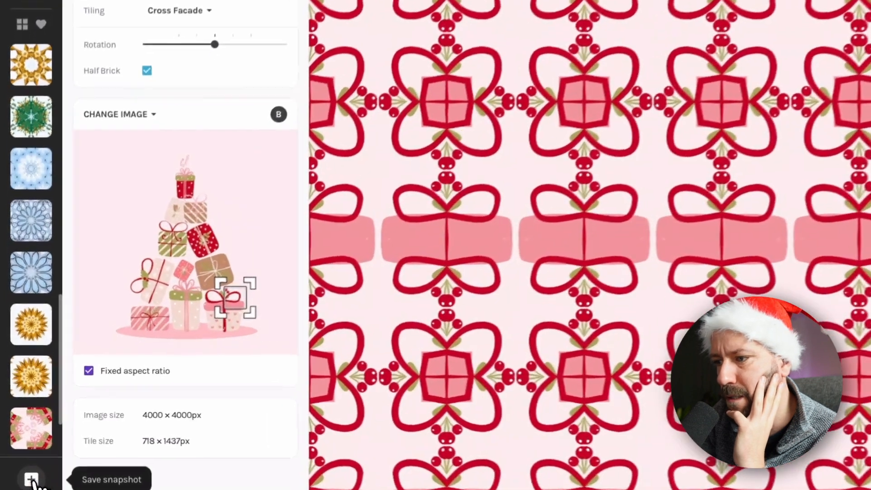
{"action": "left_click", "coordinate": [27, 471]}
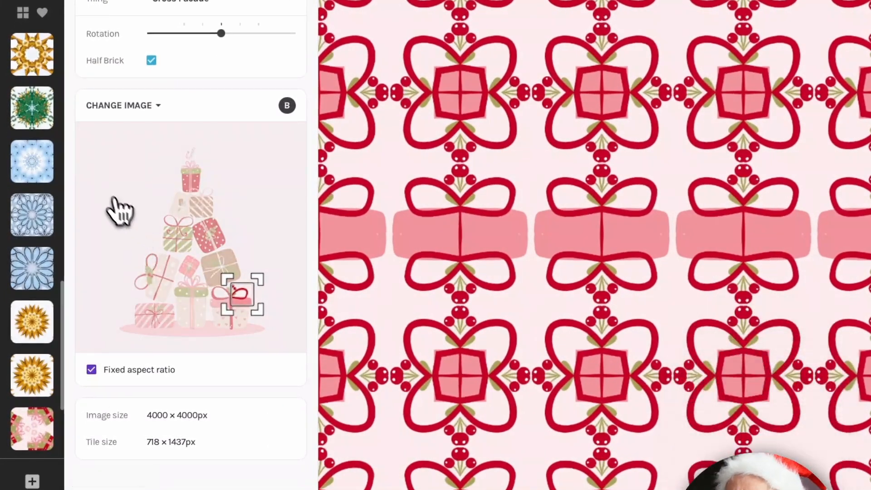
Move the Cross Facade sampling area to the topmost gift and rotate the pattern so its gift rows run vertically
{"action": "left_click_drag", "start_coordinate": [229, 305], "coordinate": [195, 201]}
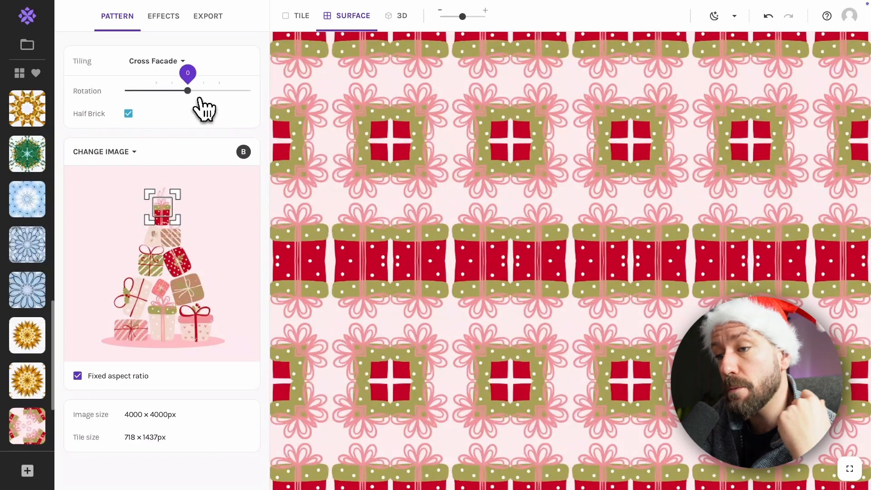
{"action": "left_click_drag", "start_coordinate": [188, 91], "coordinate": [157, 92]}
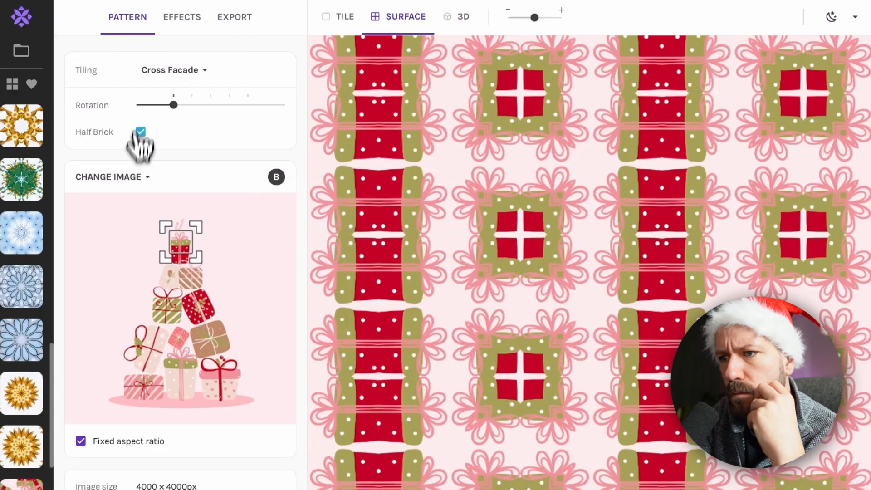
Apply the Cross tiling to the topmost gift's sample and adjust the surface preview scale
{"action": "left_click", "coordinate": [178, 5]}
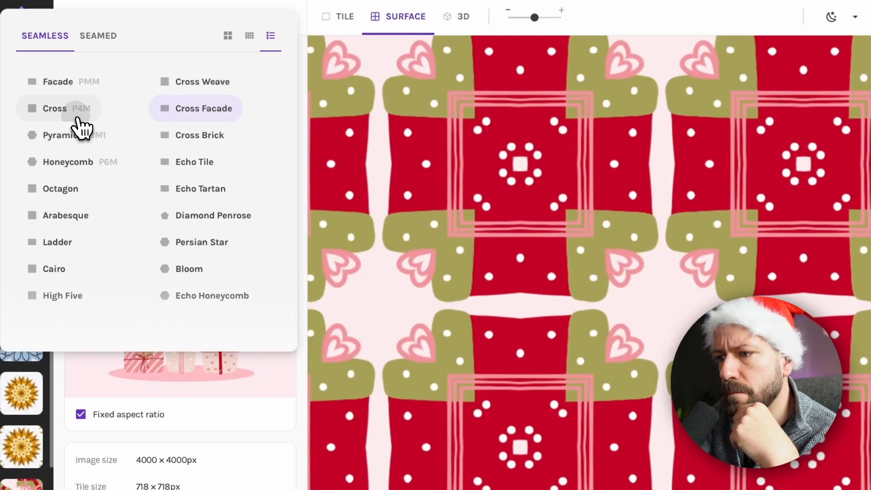
{"action": "left_click", "coordinate": [77, 113]}
{"action": "mouse_move", "coordinate": [206, 203]}
{"action": "left_mouse_down"}
{"action": "mouse_move", "coordinate": [205, 195]}
{"action": "mouse_move", "coordinate": [204, 203]}
{"action": "left_mouse_up"}
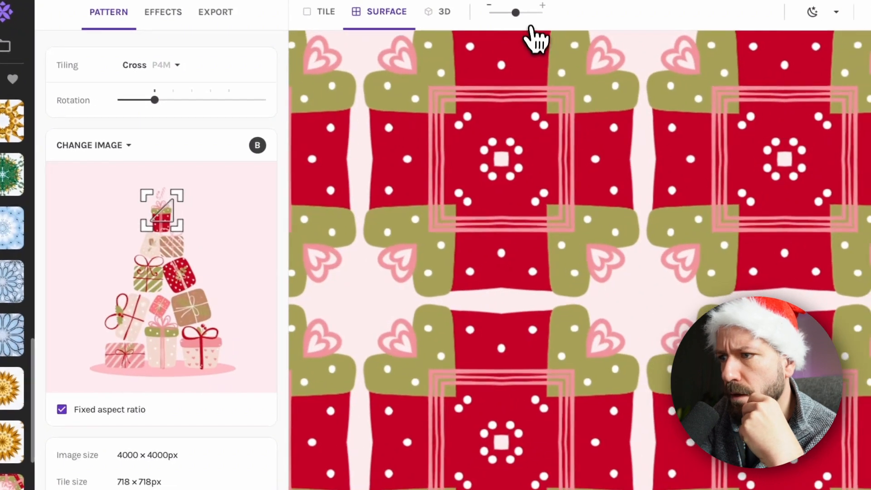
{"action": "left_click_drag", "start_coordinate": [515, 14], "coordinate": [507, 13]}
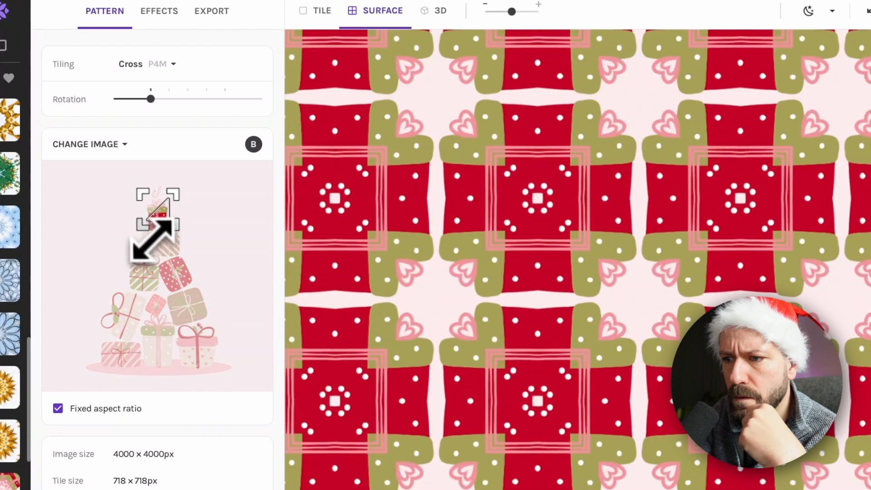
Shrink the Cross tile to about 603 × 603 px and reposition the sampling area around the topmost gift and its bow
{"action": "left_click_drag", "start_coordinate": [151, 241], "coordinate": [153, 222]}
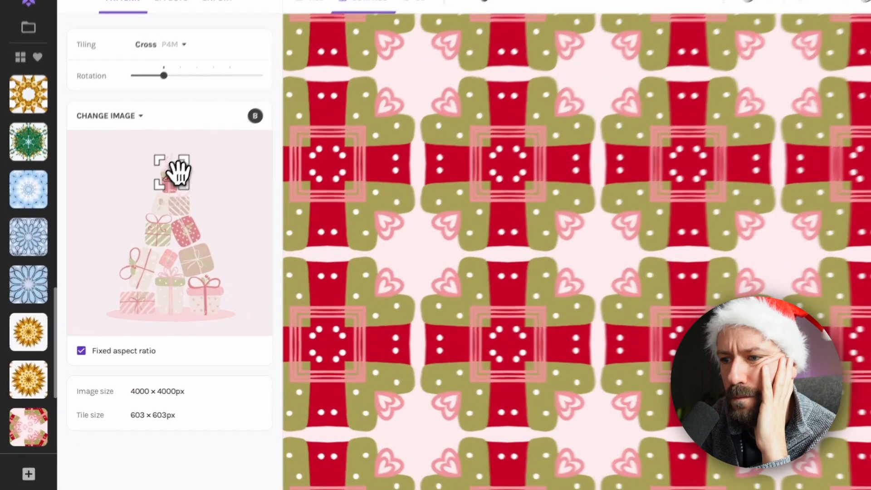
{"action": "left_click_drag", "start_coordinate": [167, 180], "coordinate": [169, 179]}
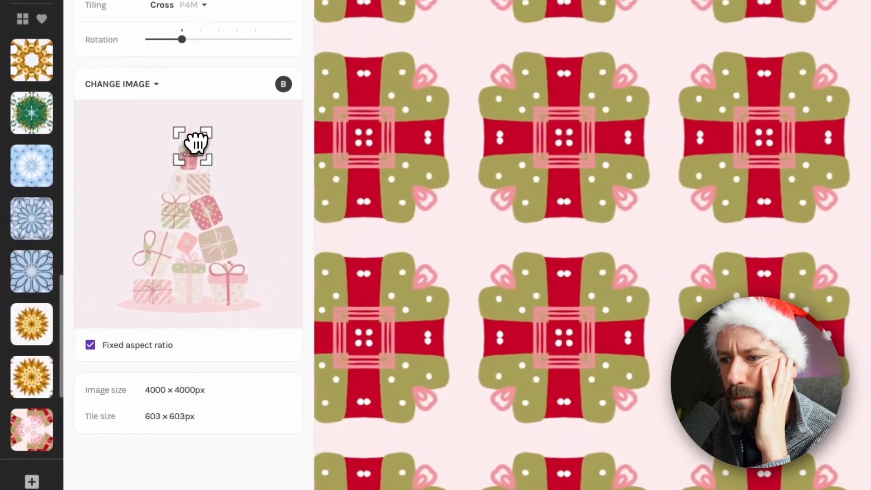
{"action": "left_click_drag", "start_coordinate": [195, 143], "coordinate": [197, 141]}
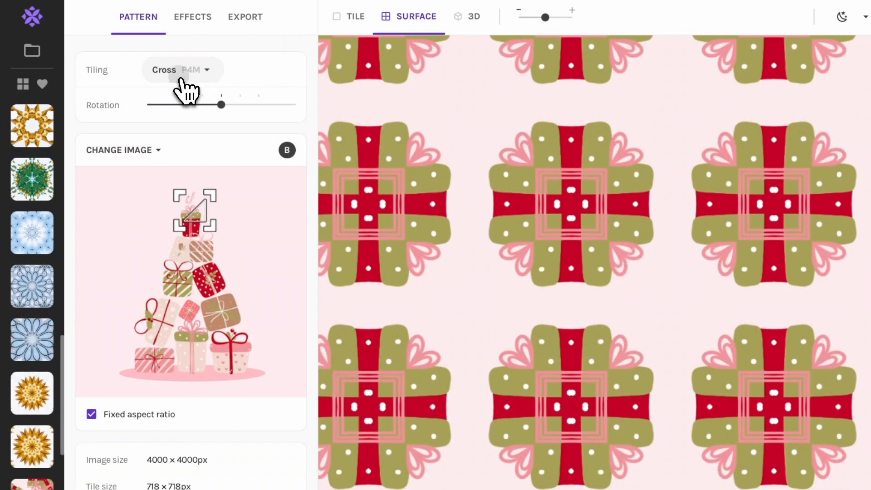
Switch the topmost gift's sample to the Cairo tiling and adjust the surface preview scale
{"action": "left_click", "coordinate": [180, 78]}
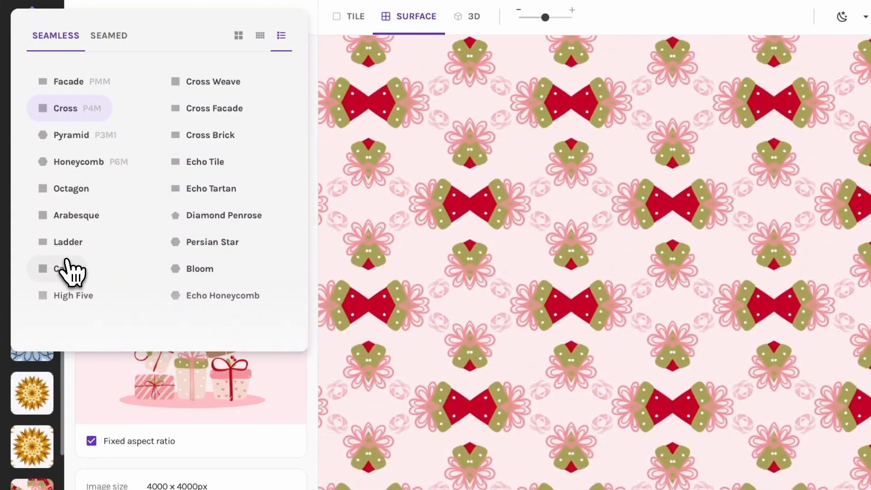
{"action": "left_click", "coordinate": [69, 269]}
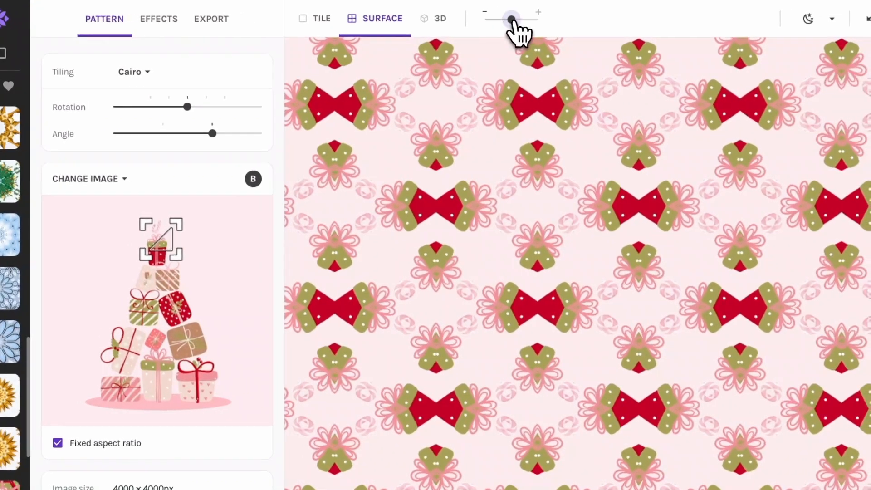
{"action": "mouse_move", "coordinate": [545, 17]}
{"action": "left_mouse_down"}
{"action": "mouse_move", "coordinate": [560, 17]}
{"action": "mouse_move", "coordinate": [531, 22]}
{"action": "left_mouse_up"}
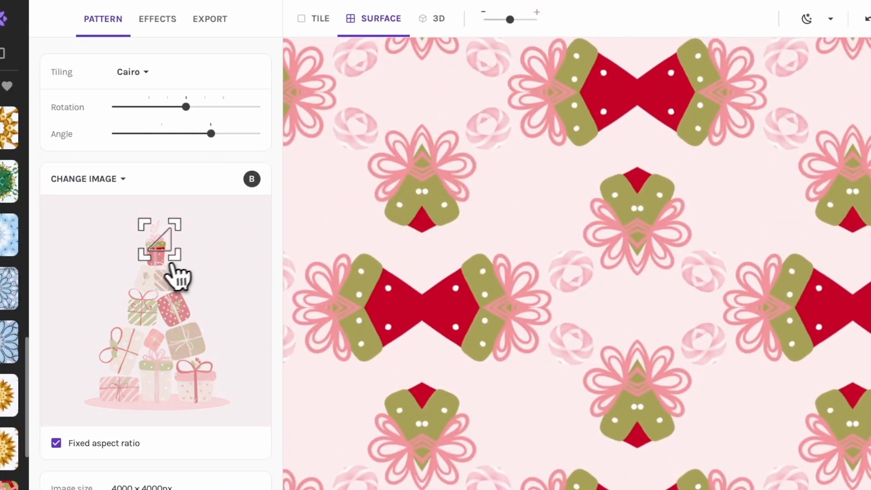
Fine-tune the Cairo sampling area over the topmost gift to about a 1344 × 1344 px tile and save a snapshot
{"action": "left_click_drag", "start_coordinate": [151, 251], "coordinate": [151, 256]}
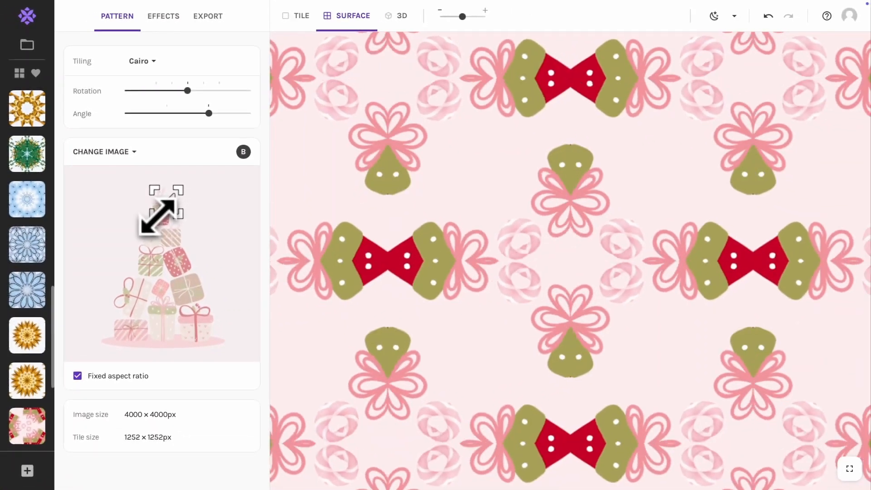
{"action": "left_click_drag", "start_coordinate": [157, 216], "coordinate": [158, 216]}
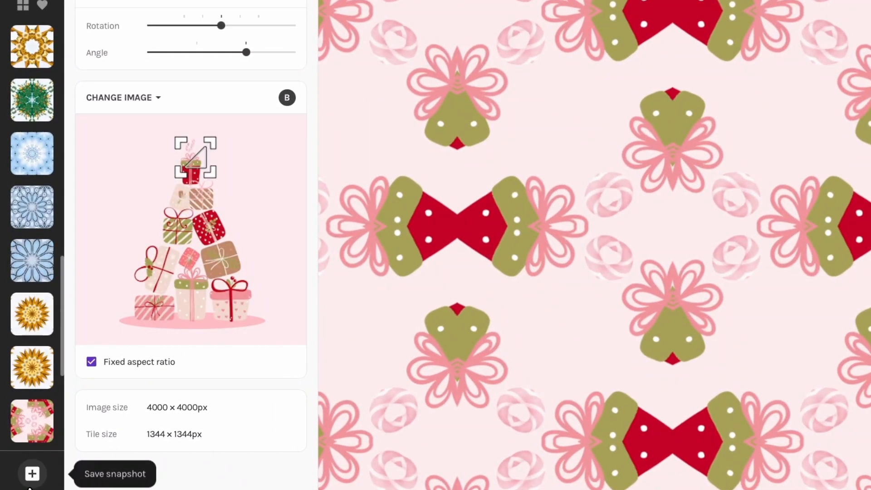
{"action": "left_click", "coordinate": [32, 473]}
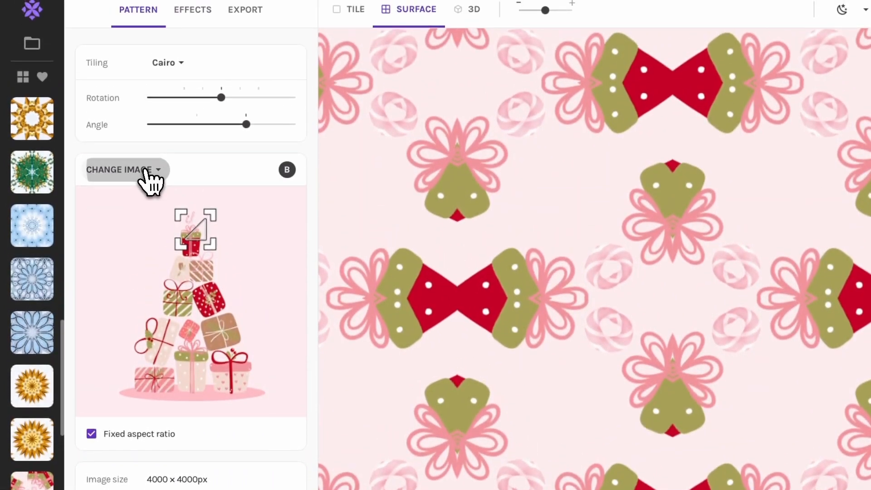
Switch the source image to the standing Santa Claus illustration and move the Cairo sampling area onto his red hat
{"action": "left_click", "coordinate": [144, 157]}
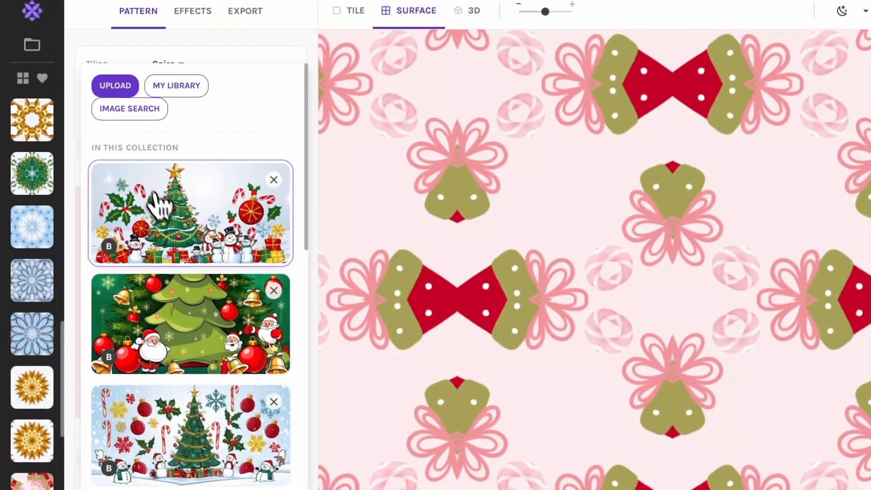
{"action": "scroll", "coordinate": [254, 181], "scroll_direction": "down", "scroll_amount": 15}
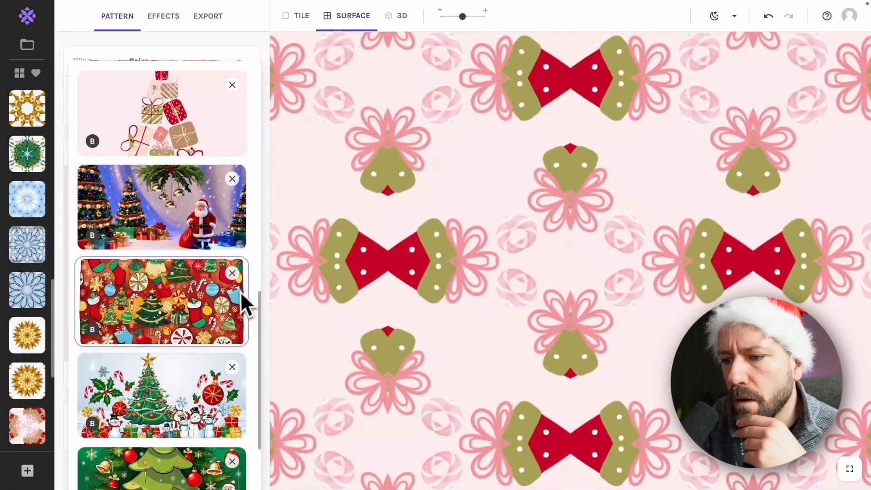
{"action": "scroll", "coordinate": [240, 291], "scroll_direction": "down", "scroll_amount": 3}
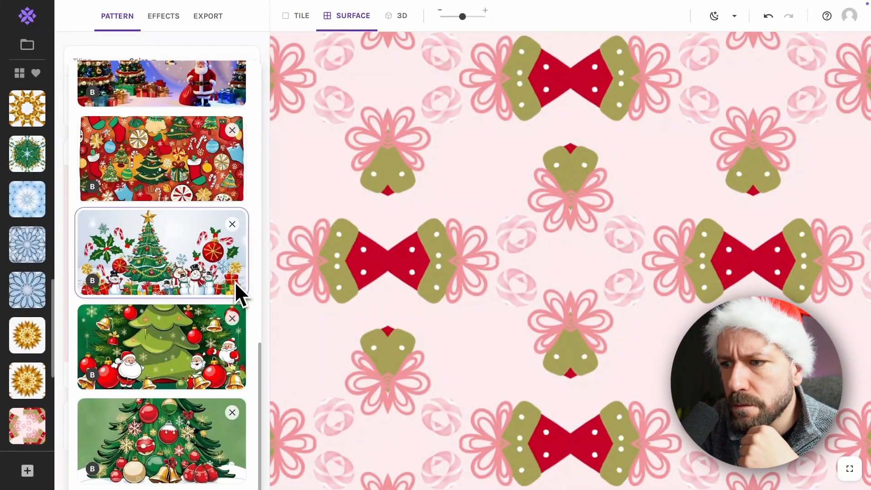
{"action": "scroll", "coordinate": [213, 275], "scroll_direction": "up", "scroll_amount": 7}
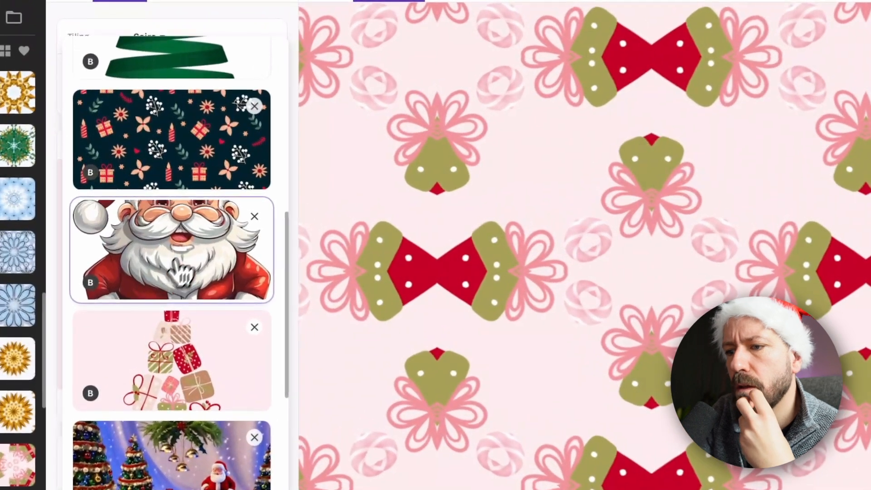
{"action": "left_click", "coordinate": [177, 268]}
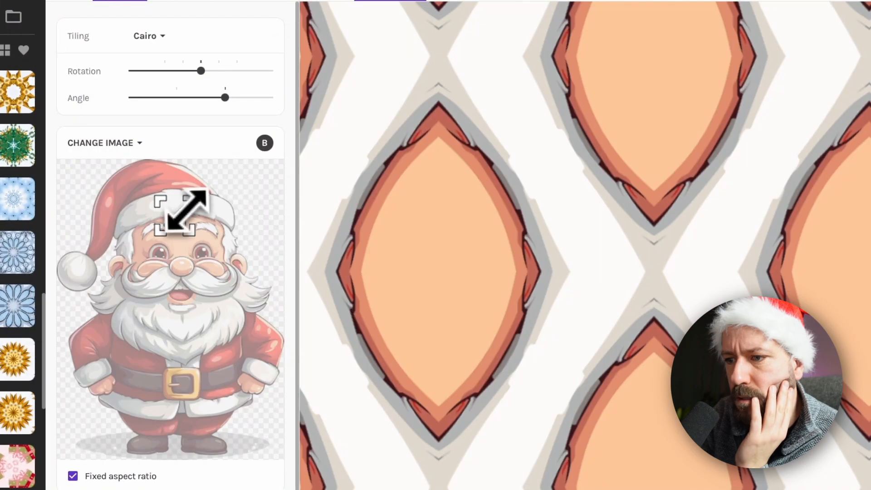
{"action": "left_click_drag", "start_coordinate": [187, 210], "coordinate": [201, 298]}
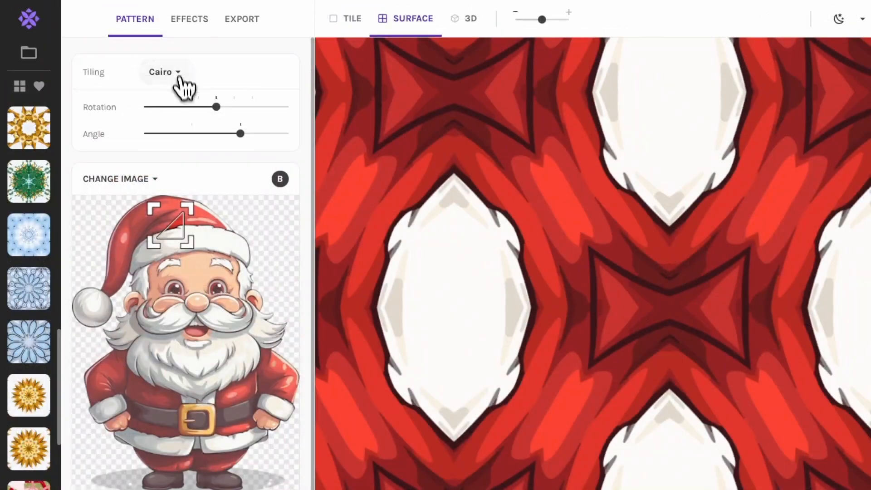
Try the Octagon tiling on Santa's red hat sample and reduce the surface preview scale
{"action": "left_click", "coordinate": [179, 78]}
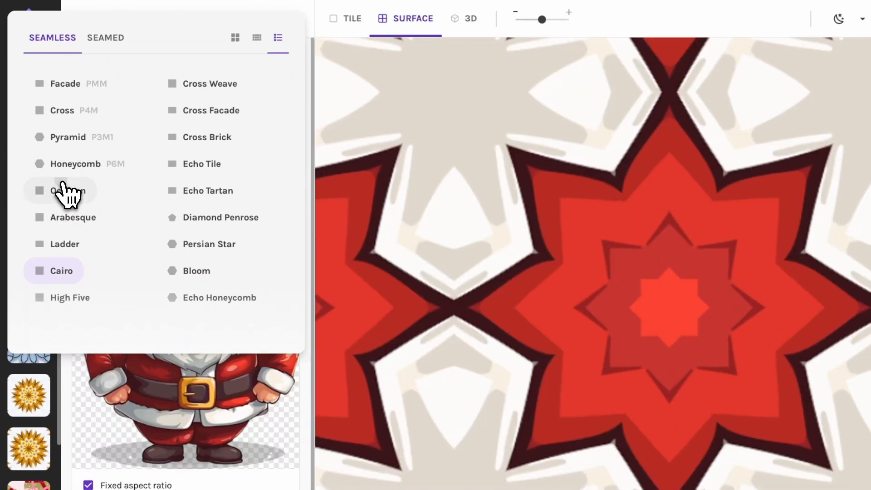
{"action": "left_click", "coordinate": [63, 186]}
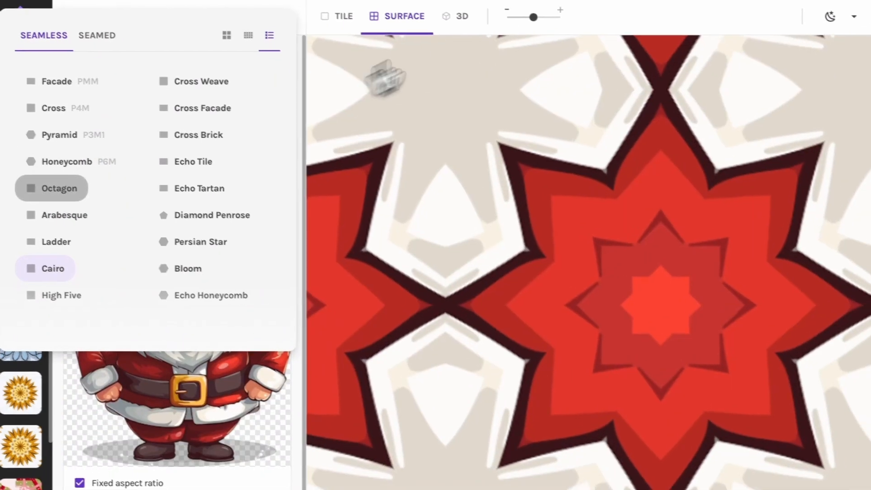
{"action": "left_click_drag", "start_coordinate": [517, 15], "coordinate": [491, 20]}
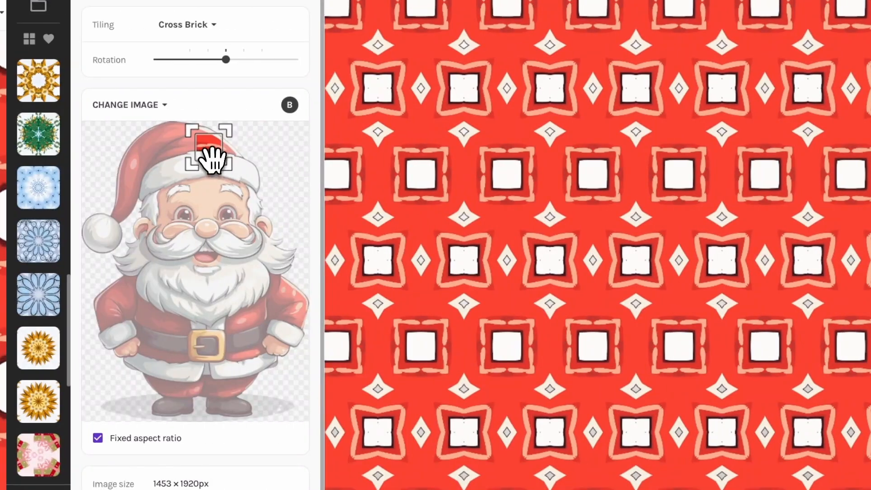
Save a Cross Brick snapshot sampled from the edge of Santa's hat and shift the sampling area along the fur trim
{"action": "left_click_drag", "start_coordinate": [811, 152], "coordinate": [805, 153]}
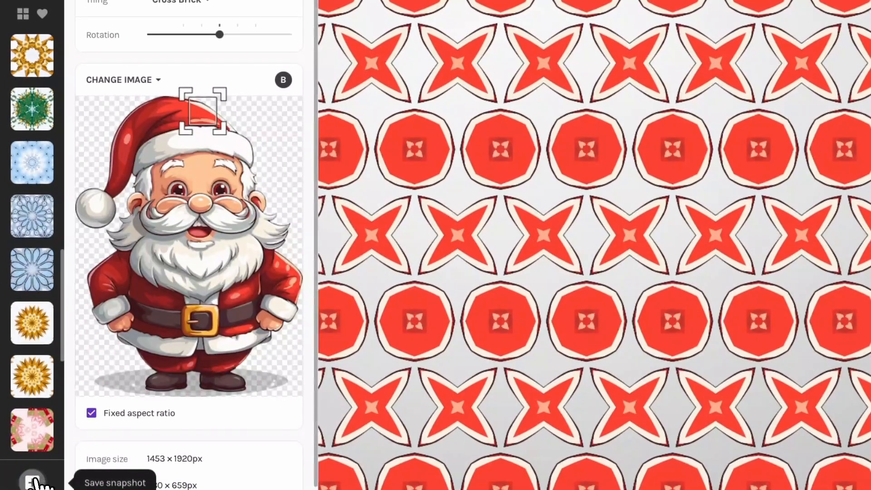
{"action": "left_click", "coordinate": [41, 482]}
{"action": "left_click_drag", "start_coordinate": [210, 129], "coordinate": [211, 118]}
{"action": "left_click_drag", "start_coordinate": [211, 187], "coordinate": [218, 193]}
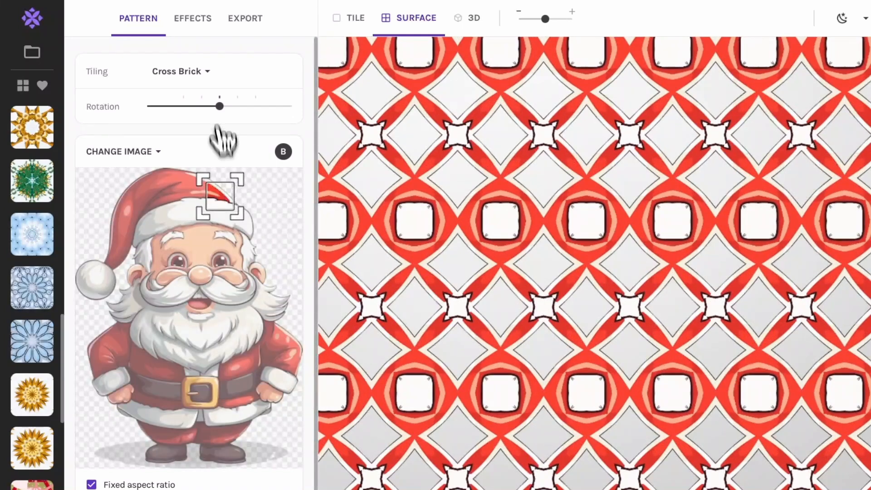
Switch the hat sample to the Bloom tiling, slightly enlarge its sampling area and save a snapshot
{"action": "left_click", "coordinate": [203, 74]}
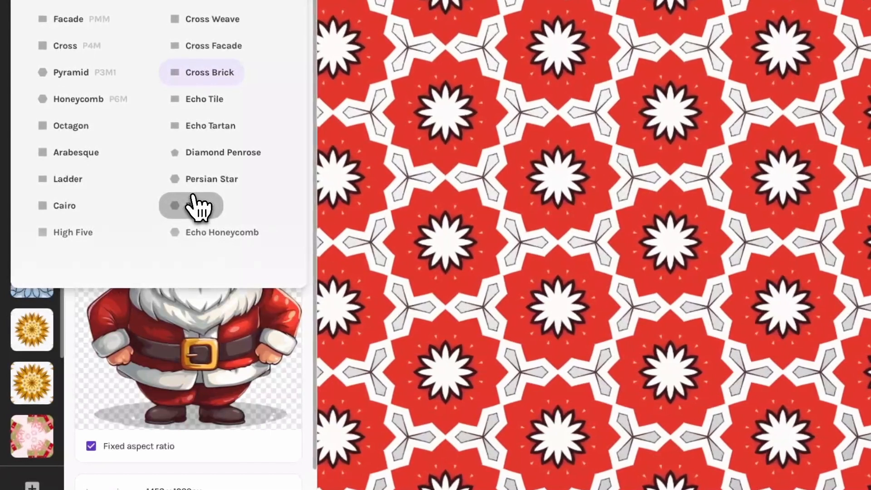
{"action": "left_click", "coordinate": [169, 229]}
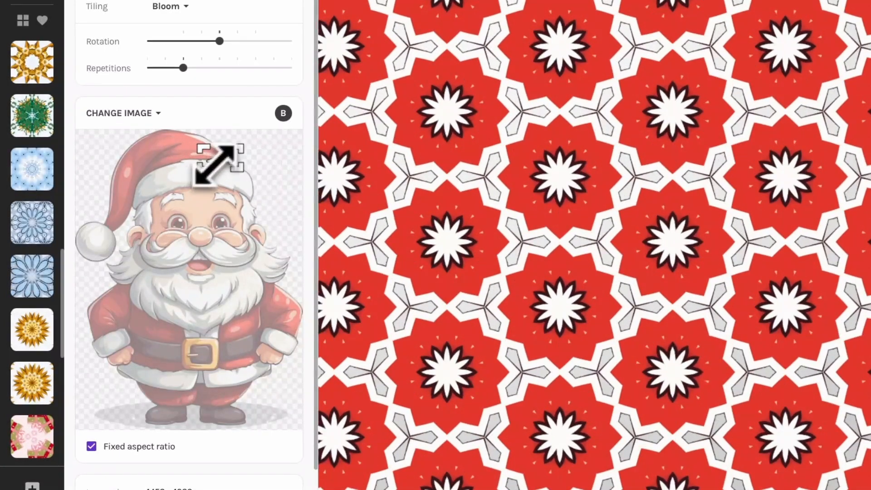
{"action": "left_click_drag", "start_coordinate": [242, 146], "coordinate": [249, 144]}
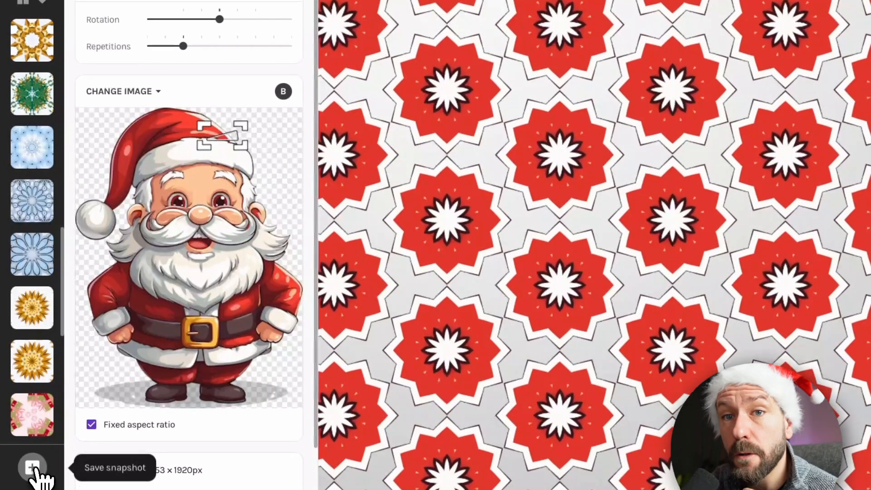
{"action": "left_click", "coordinate": [32, 467]}
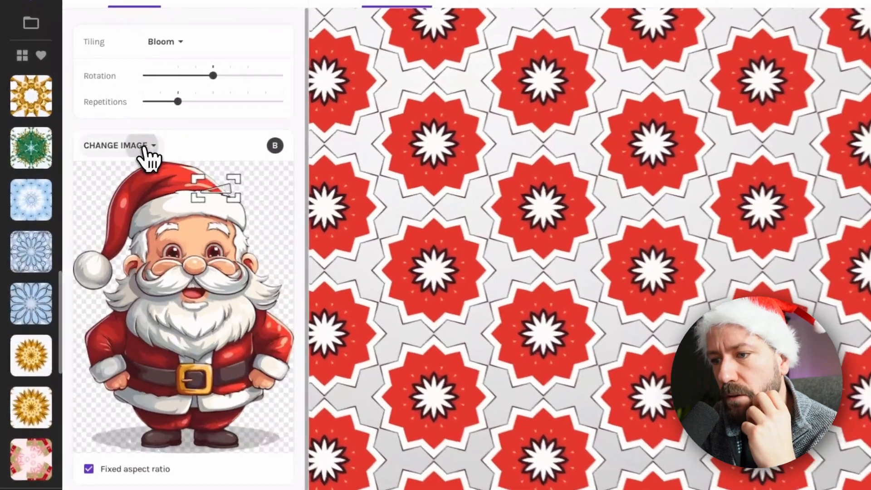
Switch the source image to the snowy Christmas tree scene and adjust the Arabesque tiling's position over the candy canes
{"action": "left_click", "coordinate": [131, 153]}
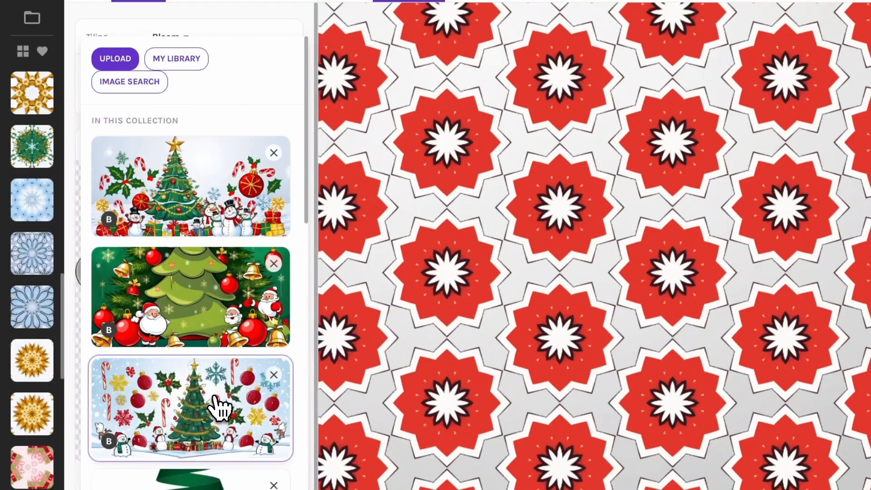
{"action": "left_click", "coordinate": [218, 407]}
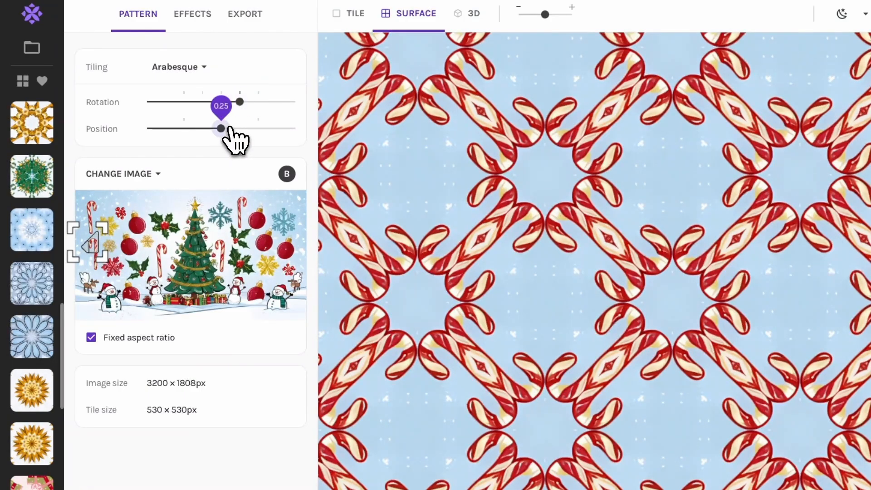
{"action": "left_click_drag", "start_coordinate": [229, 129], "coordinate": [234, 128]}
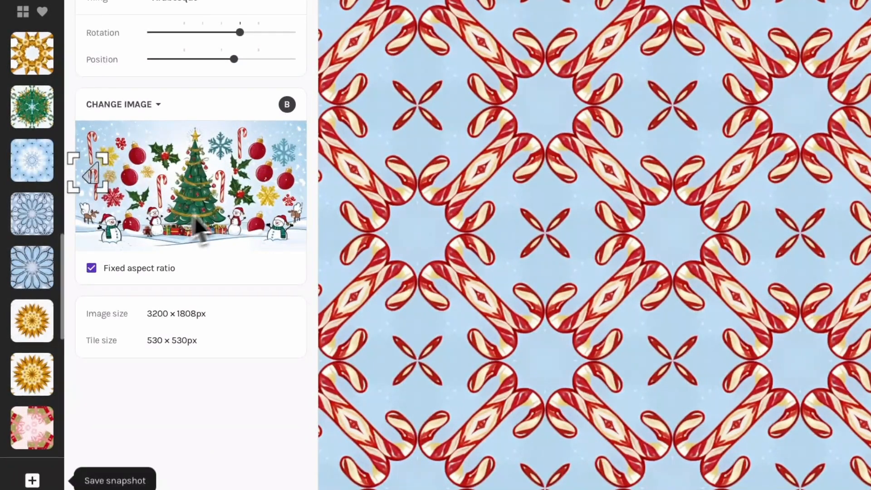
Move the Arabesque sampling area over the upper-left bauble and holly, saving snapshots at 586 × 586 px and 512 × 512 px tile sizes
{"action": "left_click_drag", "start_coordinate": [91, 177], "coordinate": [136, 155]}
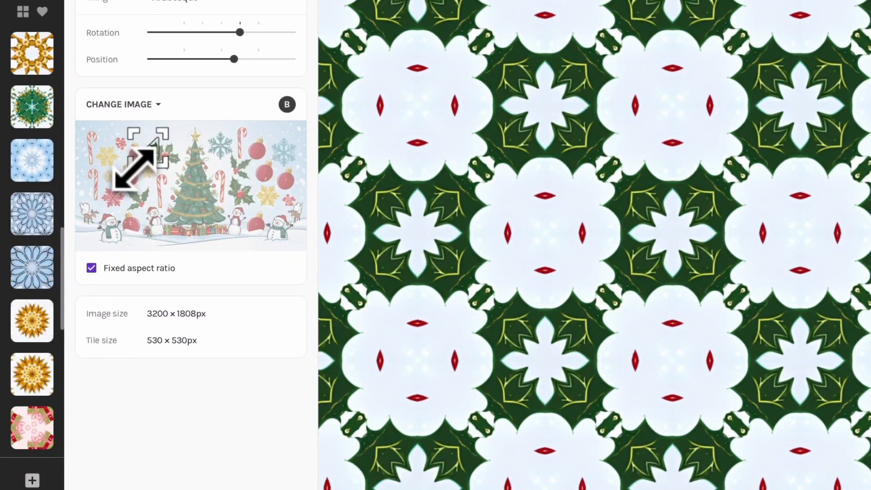
{"action": "left_click_drag", "start_coordinate": [135, 169], "coordinate": [131, 172]}
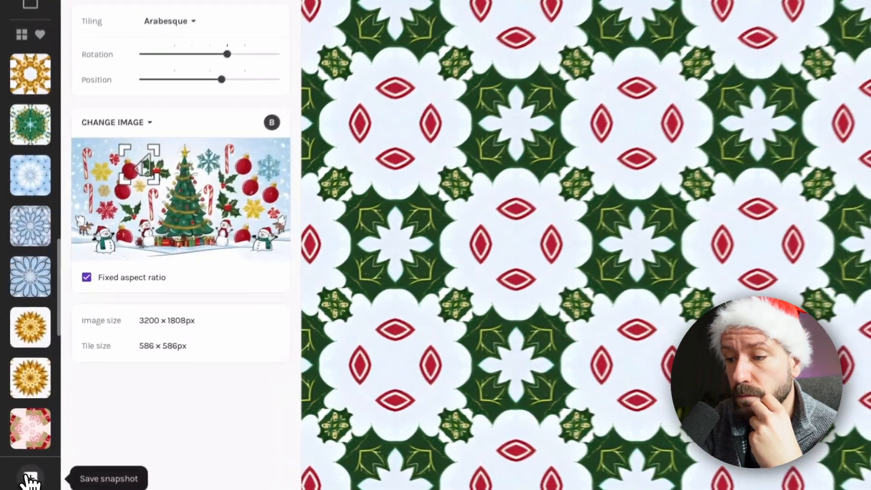
{"action": "left_click", "coordinate": [27, 471]}
{"action": "left_click_drag", "start_coordinate": [141, 173], "coordinate": [167, 186]}
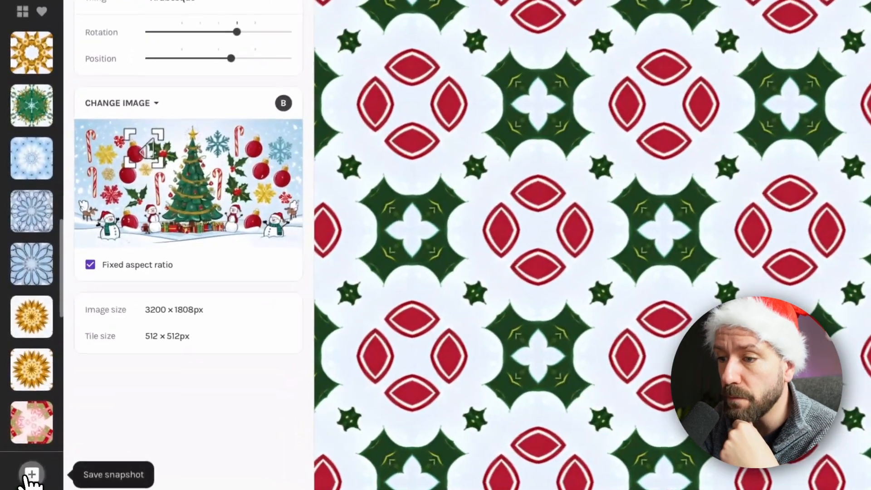
{"action": "left_click", "coordinate": [30, 475]}
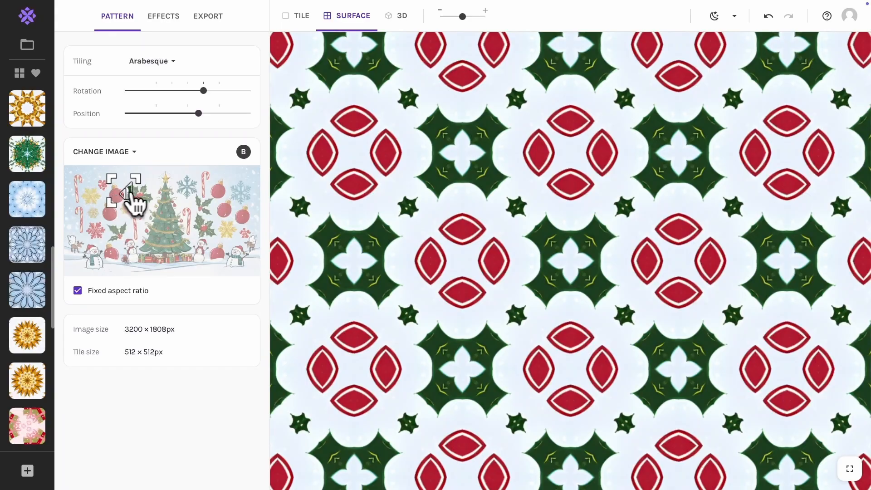
Move the Arabesque sampling area to the holly and baubles right of the tree at 567 × 567 px and save a snapshot
{"action": "left_click_drag", "start_coordinate": [134, 202], "coordinate": [189, 219]}
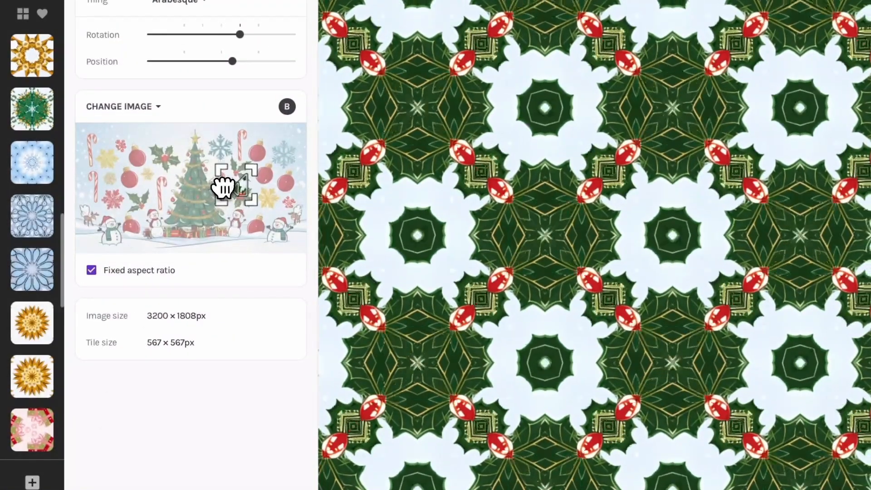
{"action": "left_click_drag", "start_coordinate": [223, 187], "coordinate": [233, 181]}
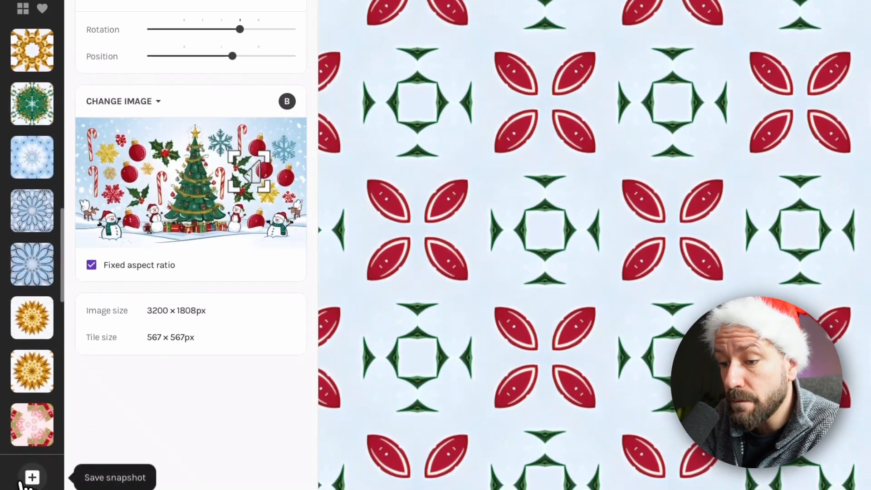
{"action": "left_click", "coordinate": [26, 480]}
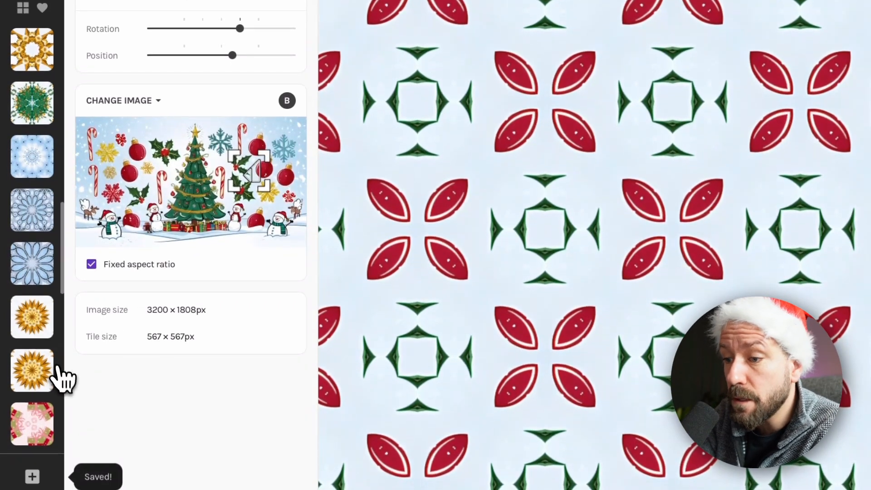
Shift the Arabesque sampling area up to the upper-right red bauble, shrink the tile to 530 × 530 px and save a snapshot
{"action": "left_click_drag", "start_coordinate": [254, 180], "coordinate": [254, 159]}
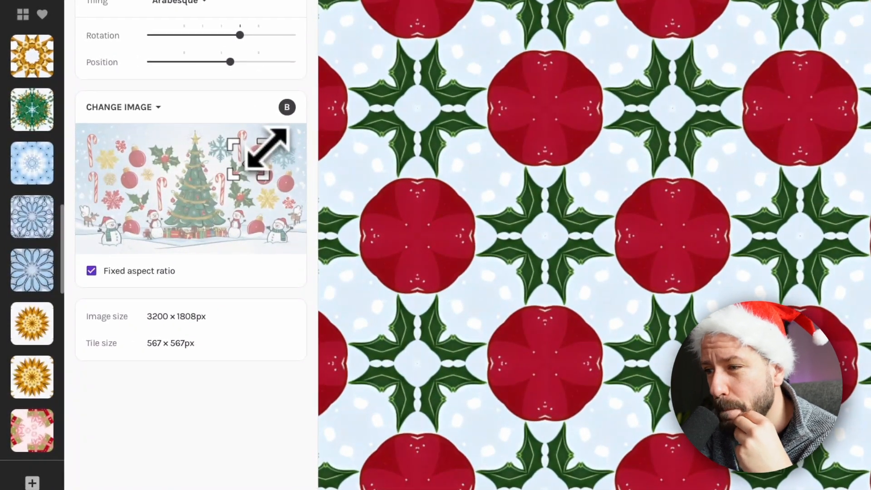
{"action": "left_click_drag", "start_coordinate": [267, 148], "coordinate": [266, 148]}
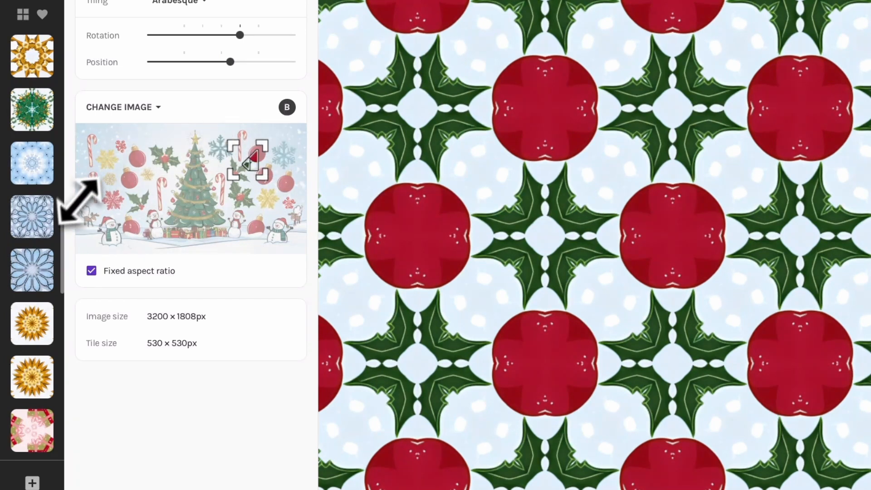
{"action": "left_click", "coordinate": [32, 481]}
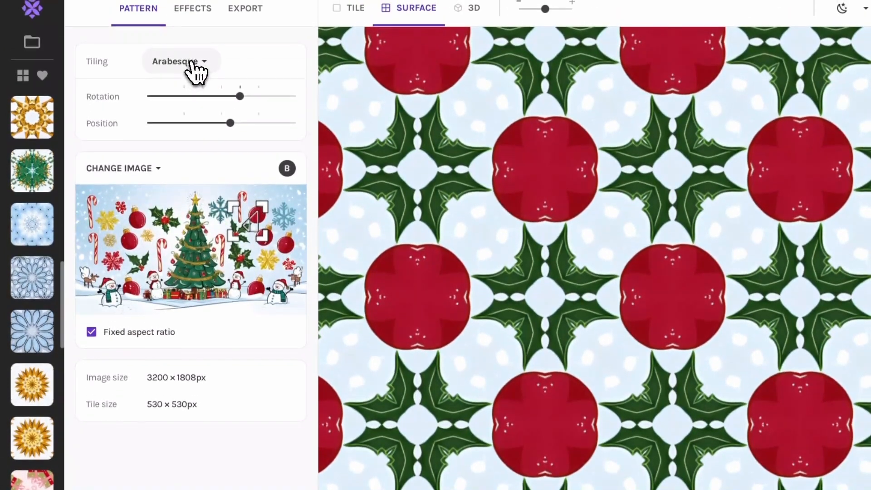
Switch the bauble and holly sample to the Pyramid tiling with about a 426 × 246 px tile
{"action": "left_click", "coordinate": [181, 1]}
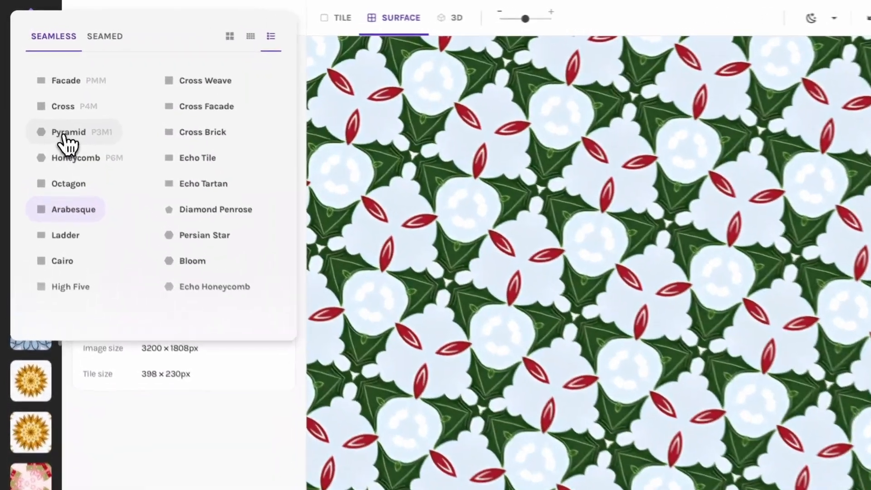
{"action": "left_click", "coordinate": [56, 119]}
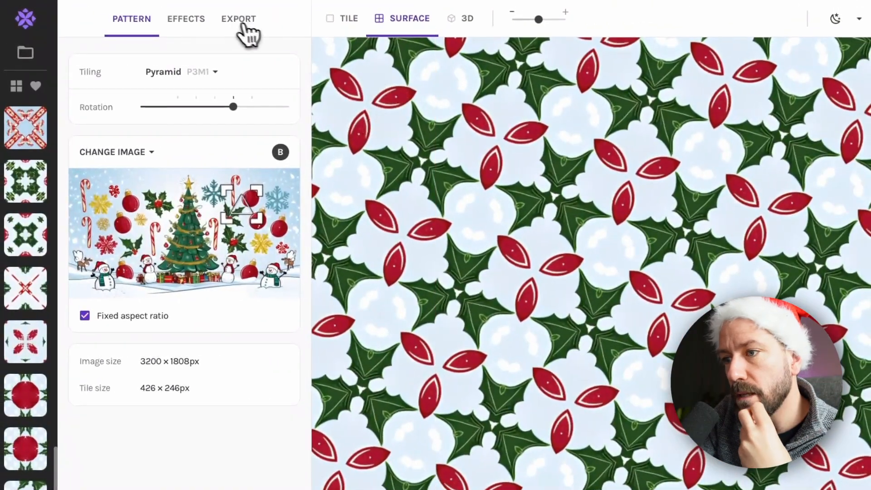
Set the Pyramid surface's export to a custom 1000 × 1000 pixels with 2,582 × 4,472 repeats and export it as PNG
{"action": "left_click", "coordinate": [234, 20]}
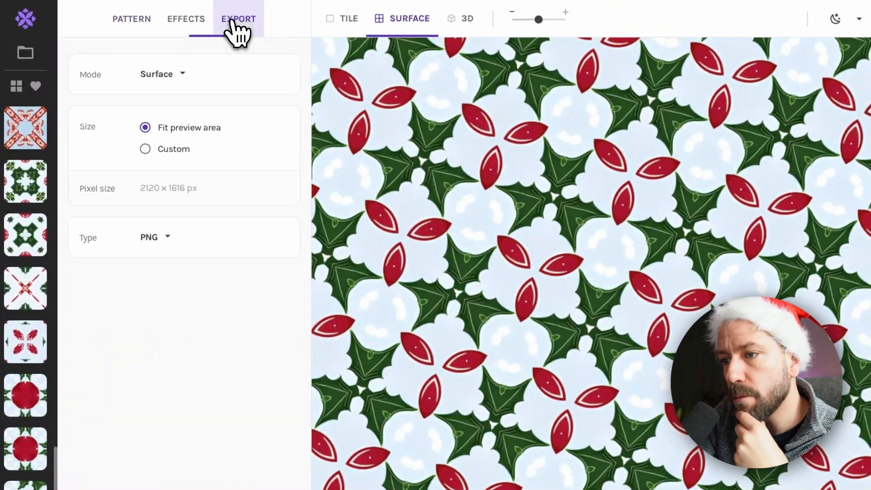
{"action": "left_click", "coordinate": [146, 149]}
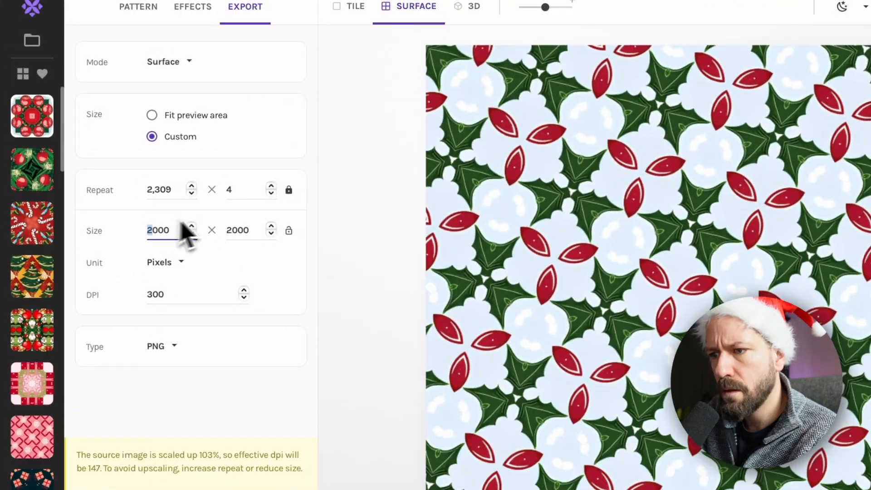
{"action": "type", "text": "1"}
{"action": "left_click_drag", "start_coordinate": [231, 230], "coordinate": [217, 229]}
{"action": "type", "text": "1"}
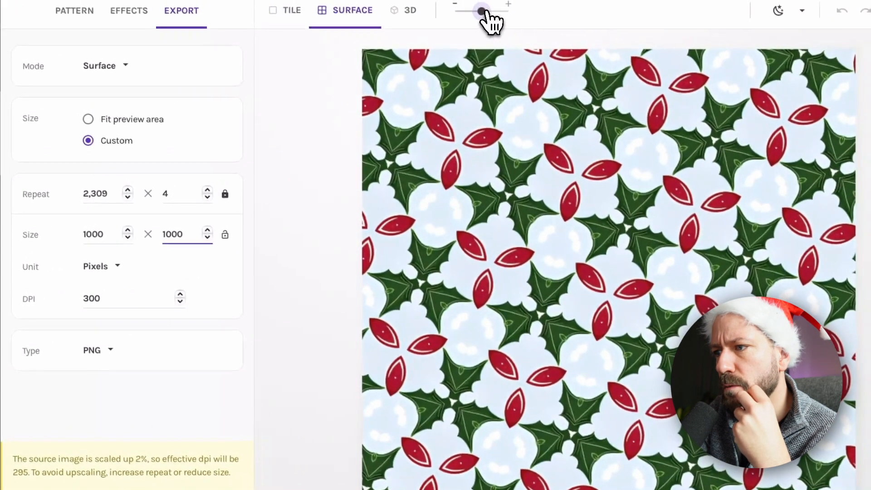
{"action": "mouse_move", "coordinate": [485, 12]}
{"action": "left_mouse_down"}
{"action": "mouse_move", "coordinate": [476, 14]}
{"action": "mouse_move", "coordinate": [486, 17]}
{"action": "left_mouse_up"}
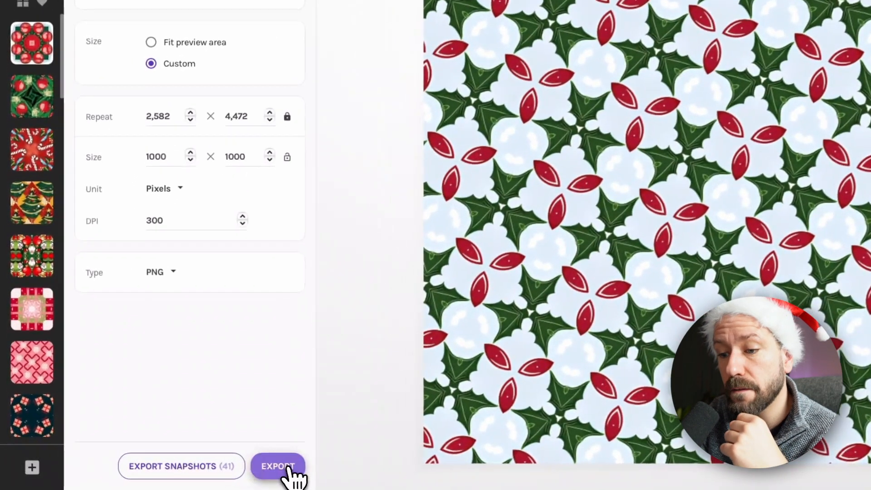
{"action": "left_click", "coordinate": [241, 470]}
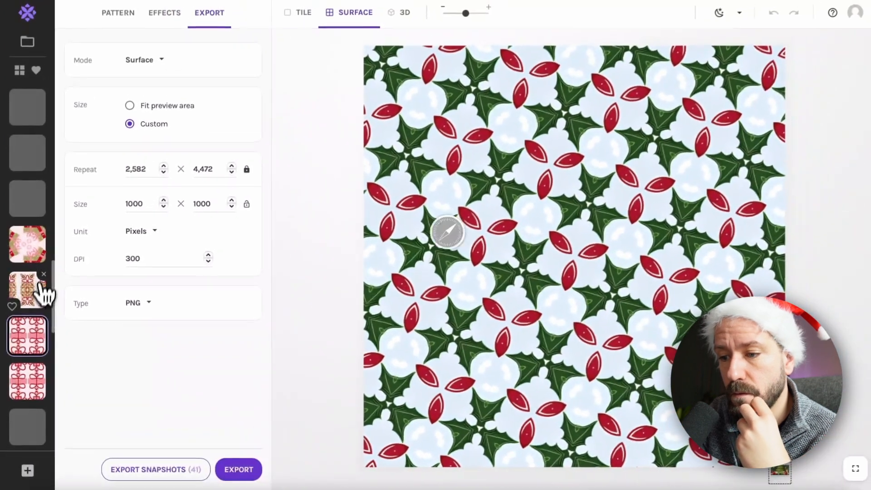
Load the Arabesque snapshot with red baubles and holly and set its export to 1500 × 1500 pixels with 3,02 × 3,02 repeats
{"action": "scroll", "coordinate": [39, 285], "scroll_direction": "down", "scroll_amount": 10}
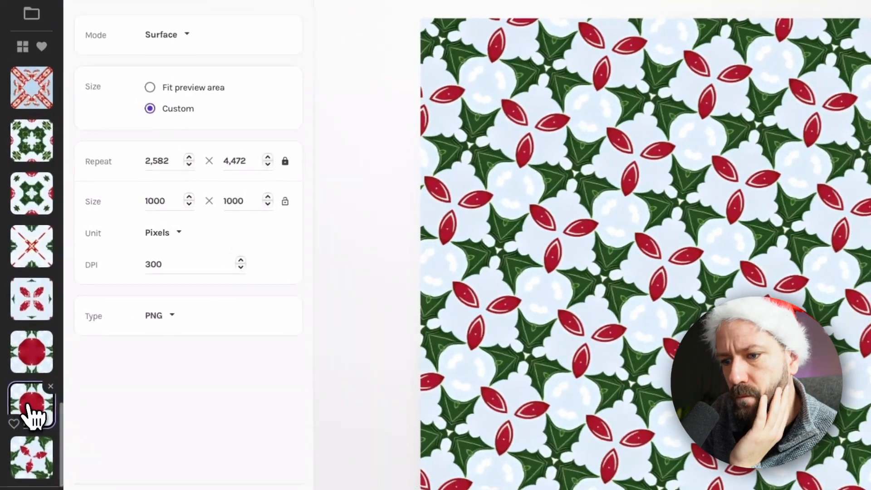
{"action": "left_click", "coordinate": [24, 383]}
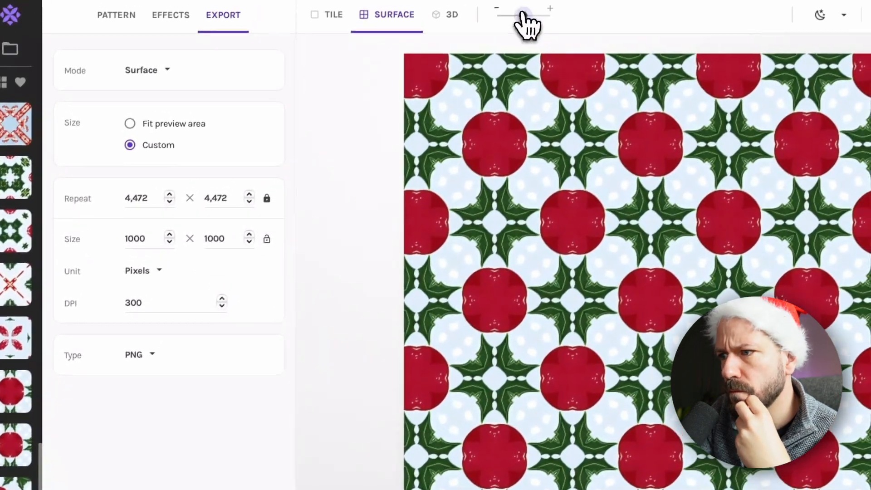
{"action": "left_click_drag", "start_coordinate": [521, 14], "coordinate": [528, 18]}
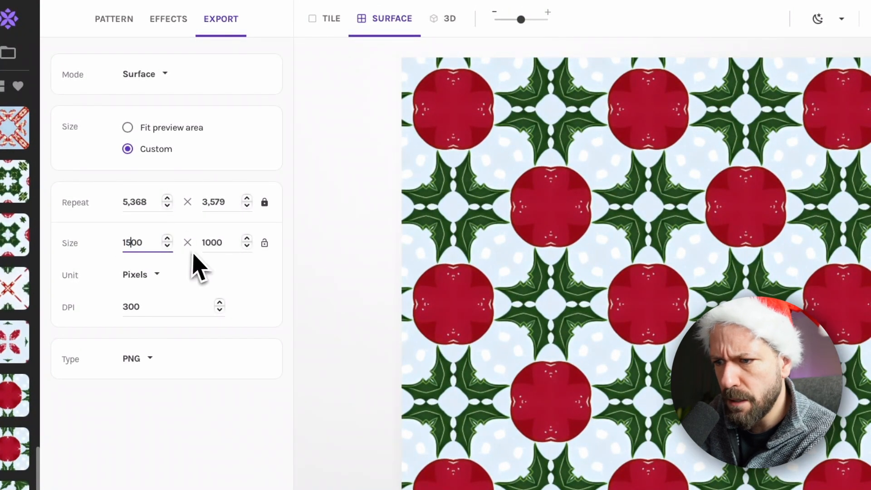
{"action": "left_click", "coordinate": [209, 243]}
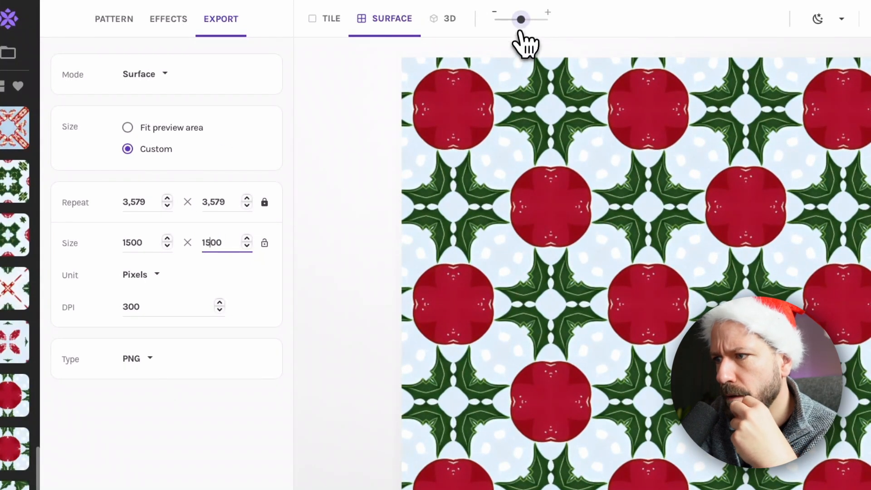
{"action": "left_click_drag", "start_coordinate": [523, 20], "coordinate": [525, 20]}
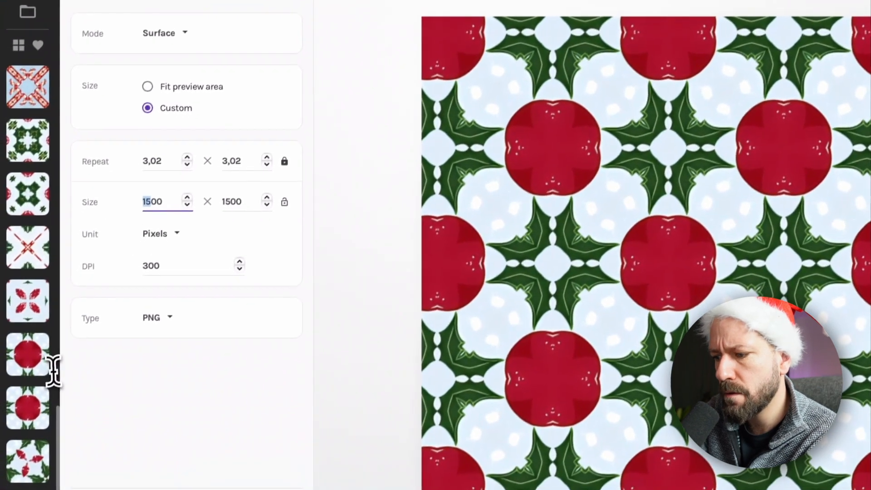
Set the bauble and holly surface's export to 2000 × 2000 pixels with 4,108 × 4,108 repeats and export it as PNG
{"action": "type", "text": "20"}
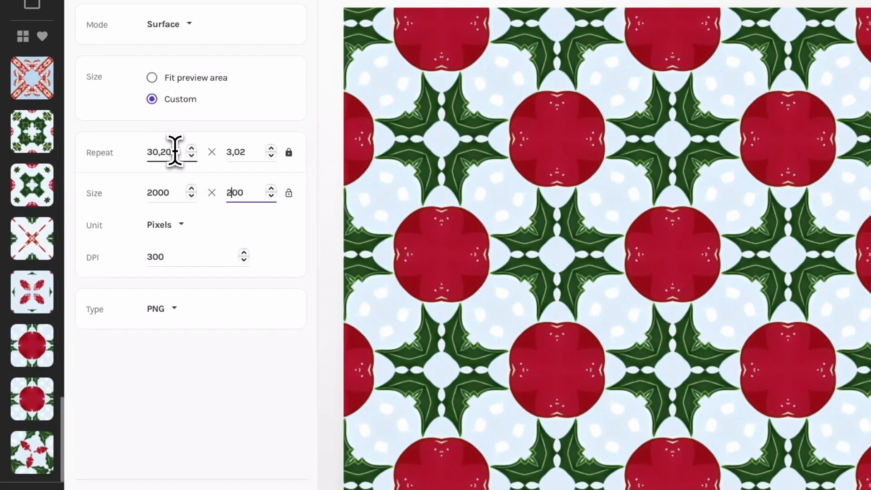
{"action": "type", "text": "0"}
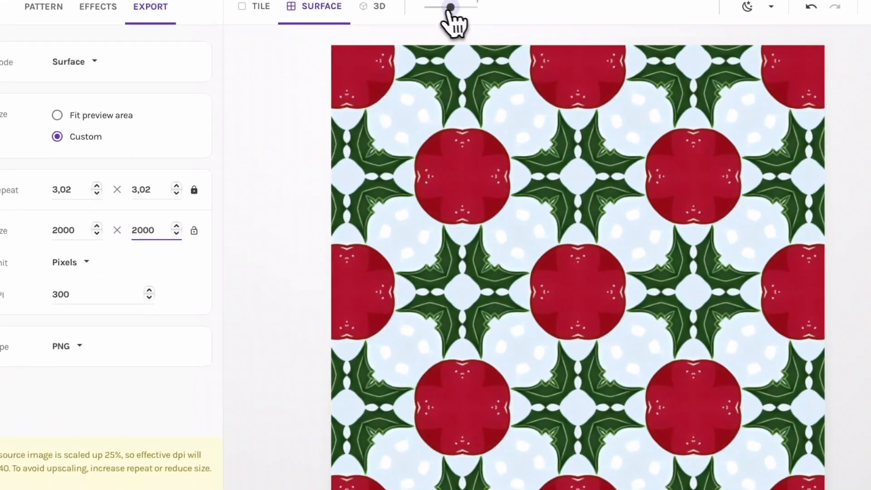
{"action": "left_click_drag", "start_coordinate": [451, 8], "coordinate": [442, 7]}
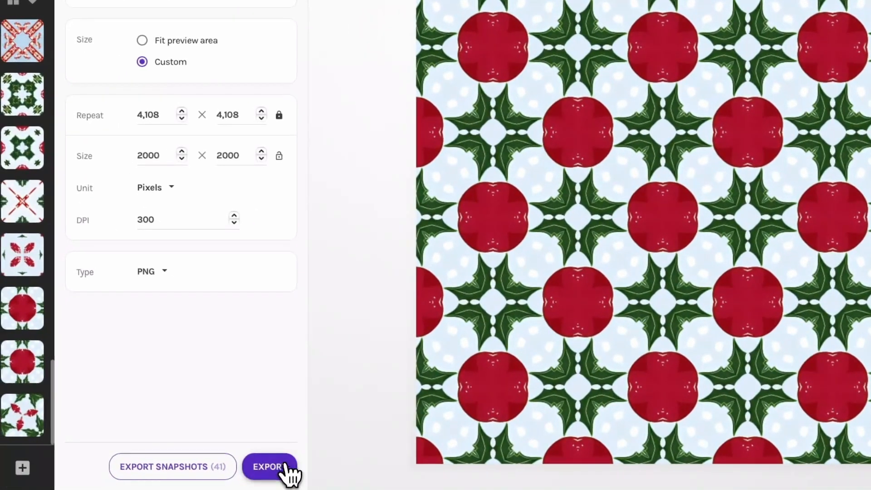
{"action": "left_click", "coordinate": [284, 469]}
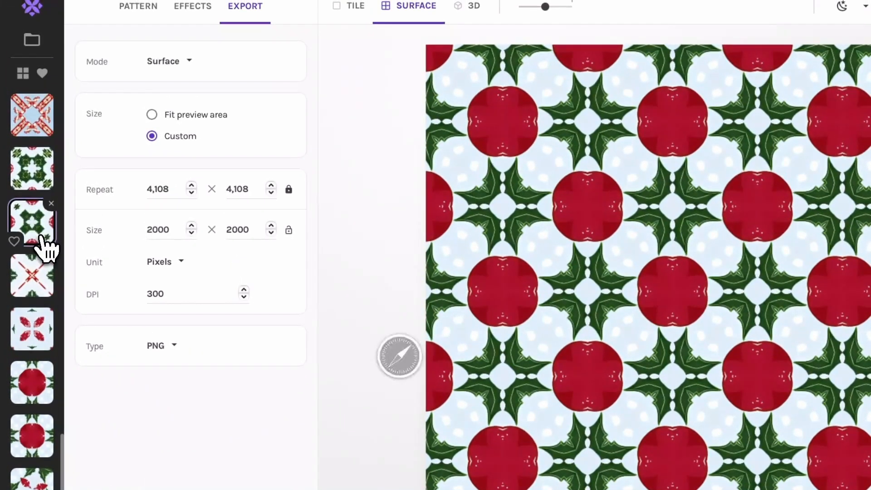
Load the snapshot with red scalloped flowers and export it as PNG at 1000 × 1000 pixels with 2,796 × 4,842 repeats
{"action": "scroll", "coordinate": [41, 252], "scroll_direction": "up", "scroll_amount": 2}
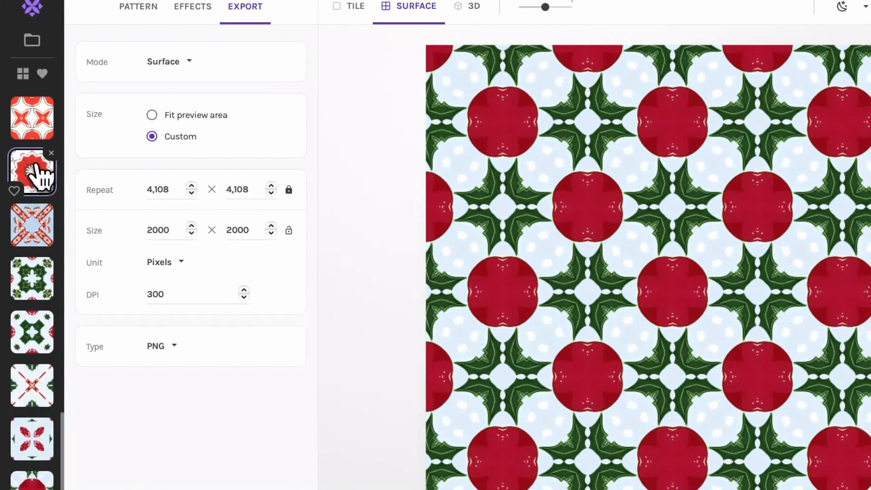
{"action": "left_click", "coordinate": [30, 184]}
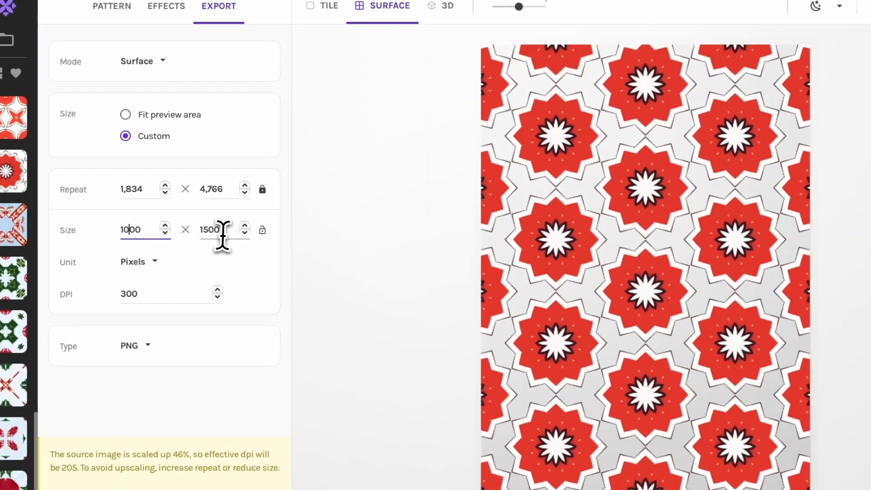
{"action": "left_click", "coordinate": [234, 228]}
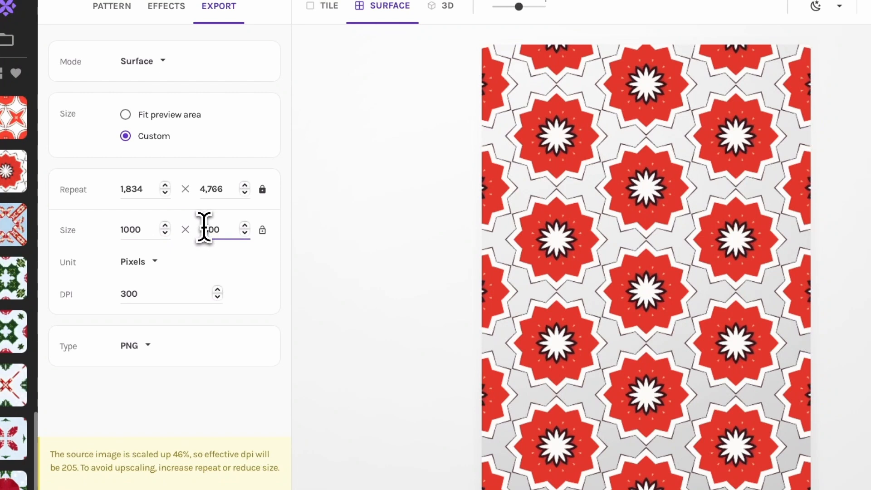
{"action": "type", "text": "0"}
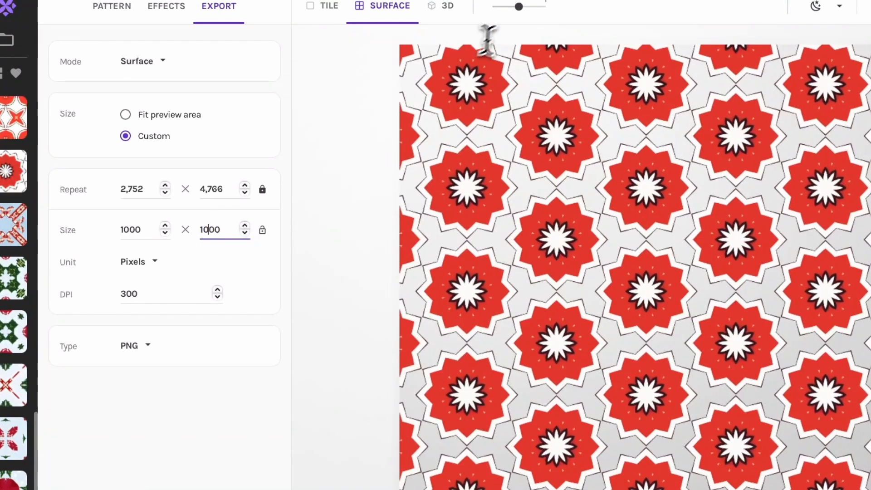
{"action": "left_click_drag", "start_coordinate": [521, 13], "coordinate": [520, 16]}
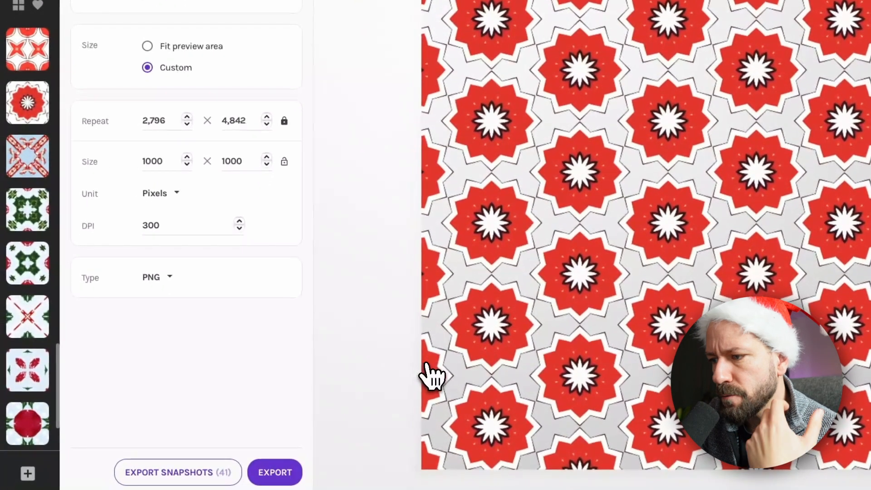
{"action": "left_click", "coordinate": [281, 472]}
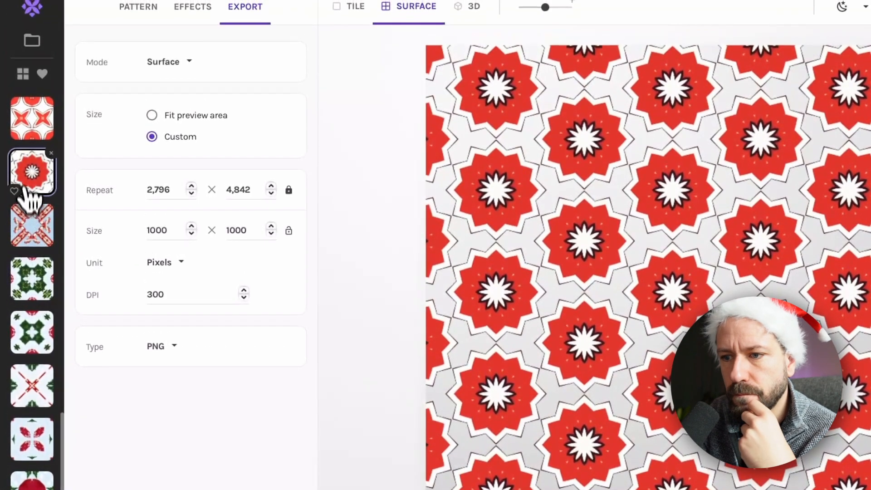
Load the pink and olive-green ornament snapshot and export it as PNG at 2000 × 2000 pixels with 3,667 × 1,833 repeats
{"action": "left_click", "coordinate": [25, 121]}
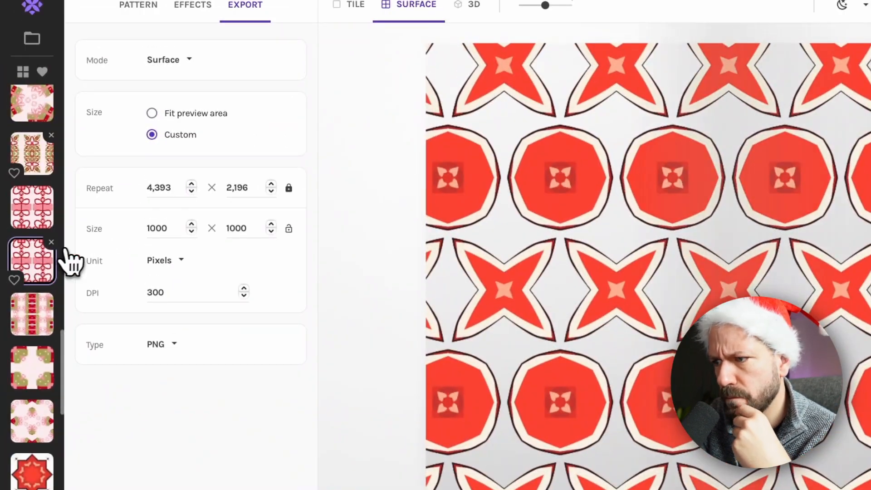
{"action": "left_click", "coordinate": [34, 222]}
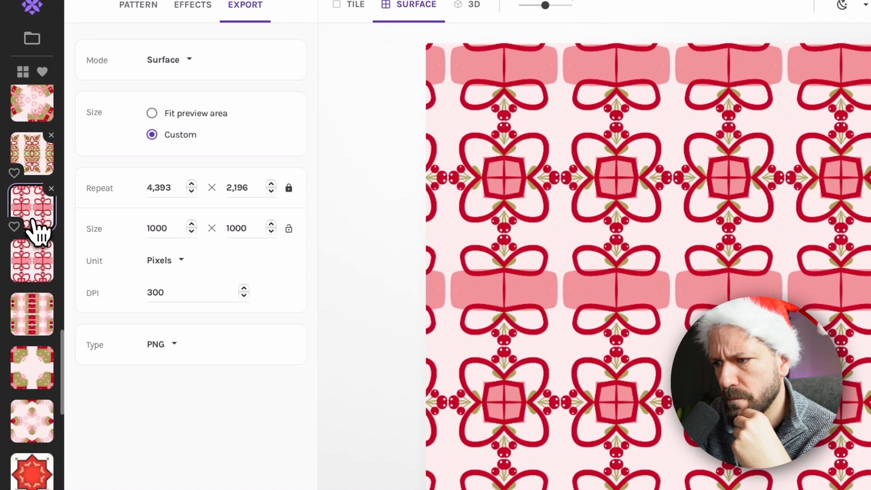
{"action": "left_click", "coordinate": [33, 160]}
{"action": "left_click_drag", "start_coordinate": [545, 6], "coordinate": [548, 5]}
{"action": "left_click_drag", "start_coordinate": [156, 228], "coordinate": [134, 212]}
{"action": "type", "text": "20"}
{"action": "left_click_drag", "start_coordinate": [235, 229], "coordinate": [220, 227]}
{"action": "type", "text": "20"}
{"action": "left_click_drag", "start_coordinate": [545, 6], "coordinate": [546, 5]}
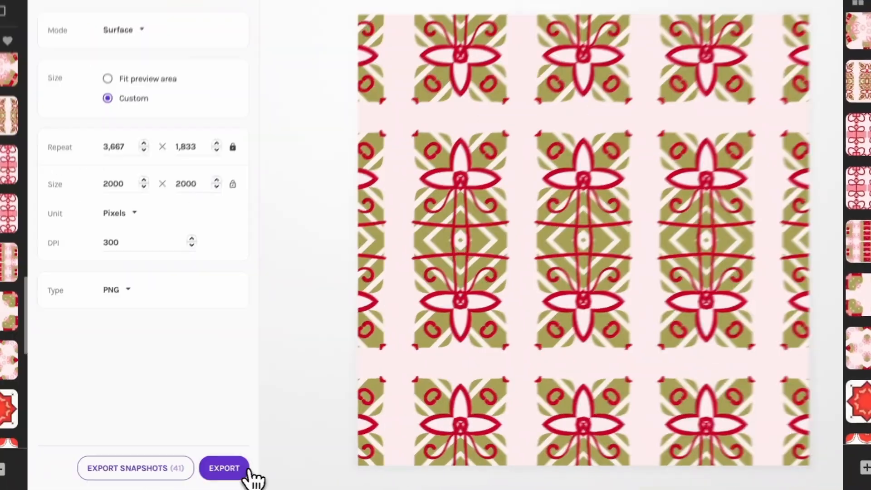
{"action": "left_click", "coordinate": [237, 471]}
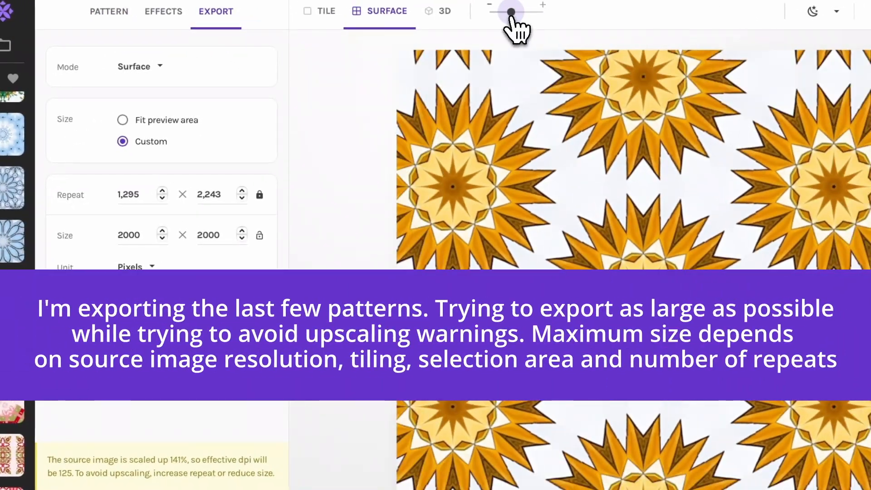
Set the golden star surface's export to 1500 × 1500 pixels with 2,487 × 4,307 repeats and export it
{"action": "type", "text": "1500"}
{"action": "key", "text": "Tab"}
{"action": "type", "text": "1500"}
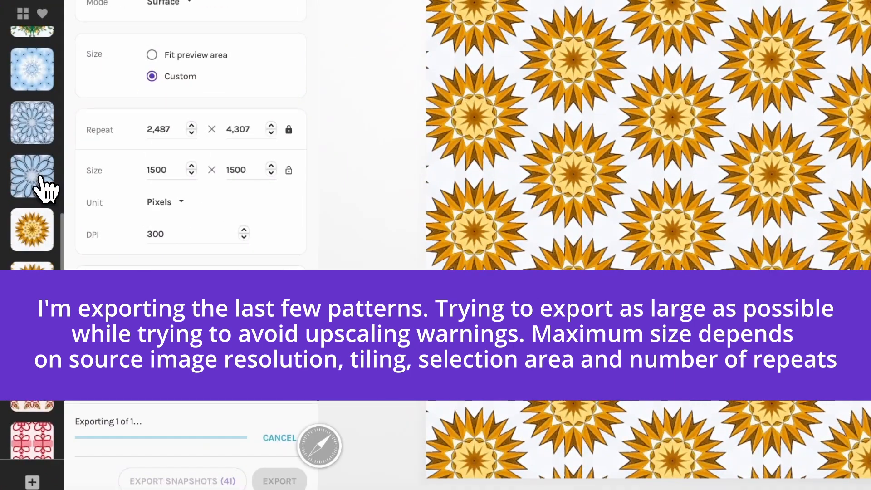
Load the blue flower snapshot for export at 1500 × 1500 pixels and set its repeats to 1,302 × 2,254
{"action": "left_click", "coordinate": [7, 188]}
{"action": "left_click", "coordinate": [34, 193]}
{"action": "left_click_drag", "start_coordinate": [545, 15], "coordinate": [563, 14]}
Load the white and yellow flower snapshot on green and export it at 1500 × 1500 pixels with 1,51 × 2,615 repeats
{"action": "scroll", "coordinate": [29, 191], "scroll_direction": "up", "scroll_amount": 5}
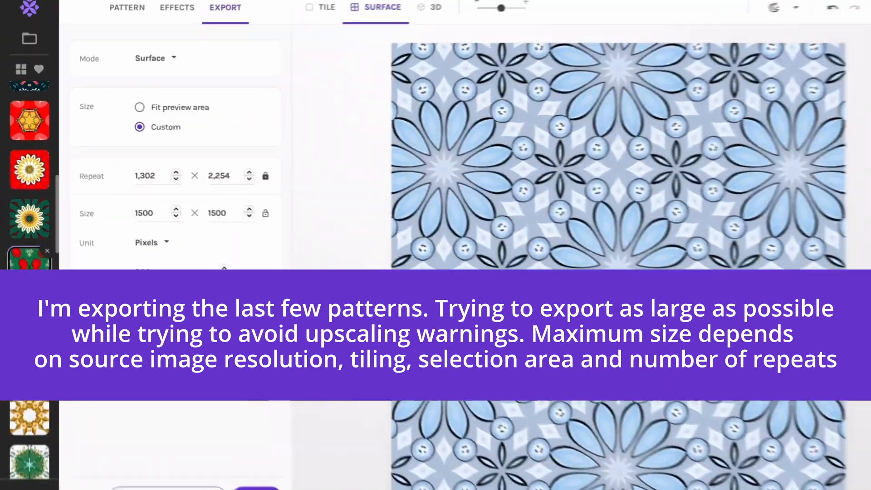
{"action": "left_click", "coordinate": [29, 257]}
{"action": "left_click", "coordinate": [30, 231]}
{"action": "left_click_drag", "start_coordinate": [545, 1], "coordinate": [542, 1]}
{"action": "left_click", "coordinate": [244, 480]}
Load the white and yellow flower snapshot on red for export at 1500 × 1500 pixels with 2,054 × 3,557 repeats
{"action": "scroll", "coordinate": [27, 234], "scroll_direction": "up", "scroll_amount": 3}
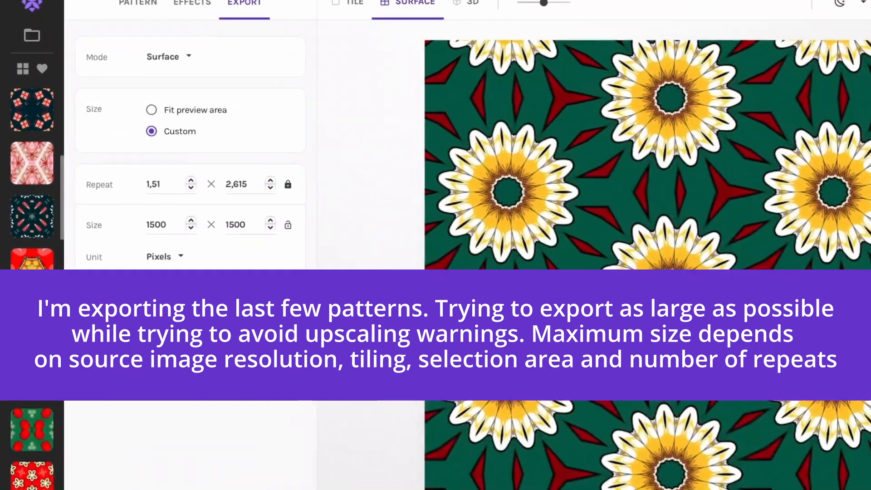
{"action": "left_click", "coordinate": [28, 245]}
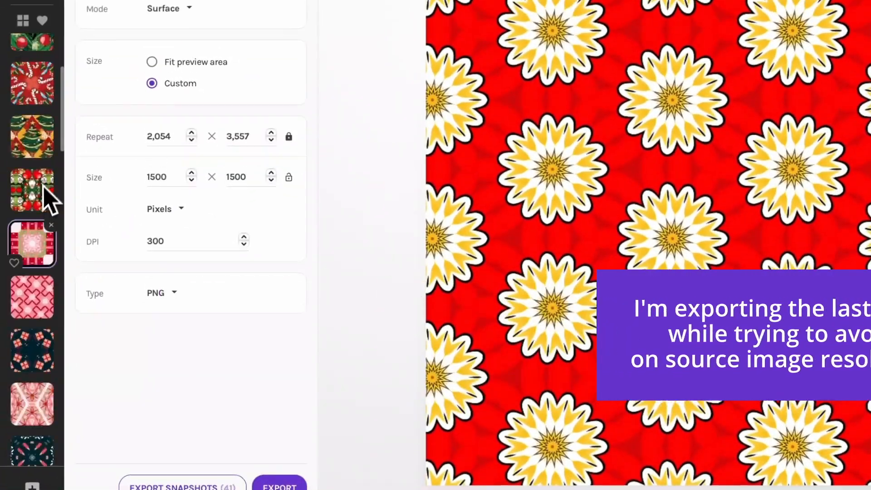
{"action": "scroll", "coordinate": [0, 251], "scroll_direction": "up", "scroll_amount": 3}
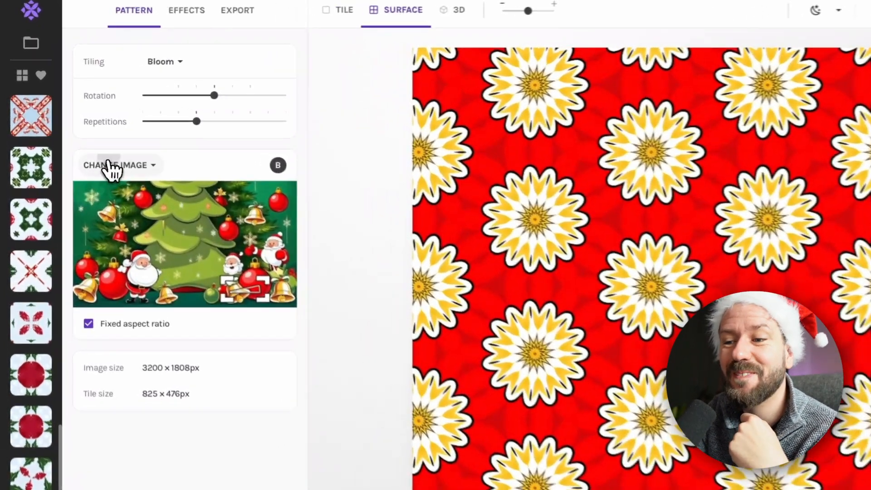
Upload the exported surface_p3Bloom_ai-generated-8184589_1920_1000x1000.png as the new source image
{"action": "left_click", "coordinate": [102, 151]}
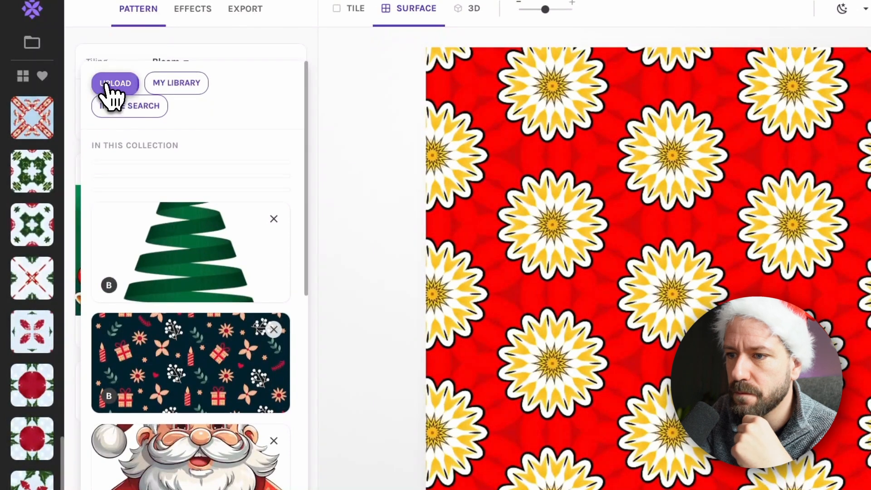
{"action": "left_click", "coordinate": [115, 83]}
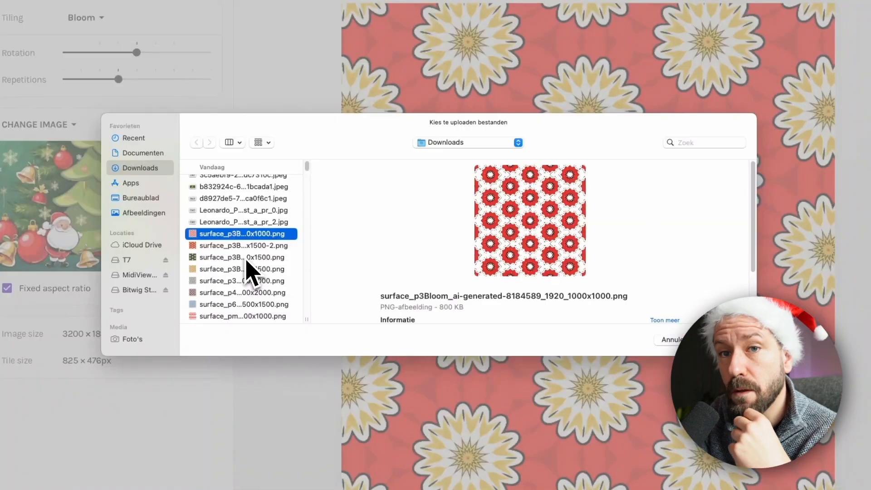
{"action": "left_click", "coordinate": [255, 246]}
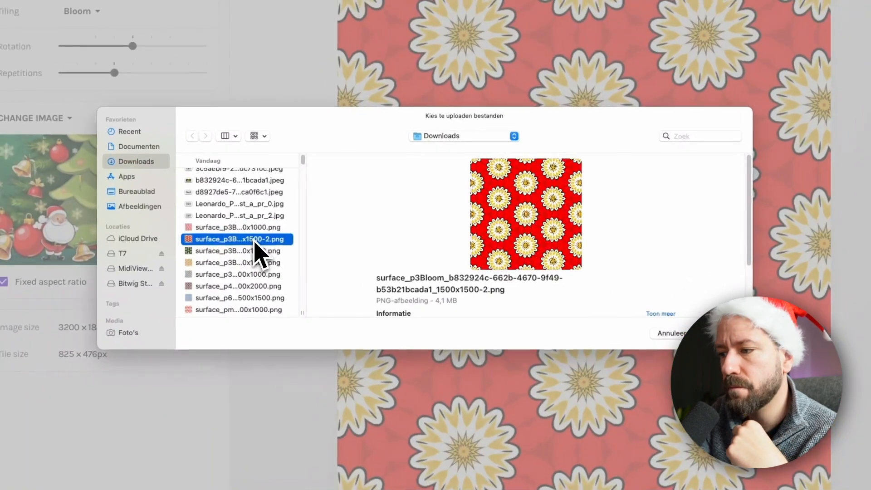
{"action": "left_click", "coordinate": [255, 234]}
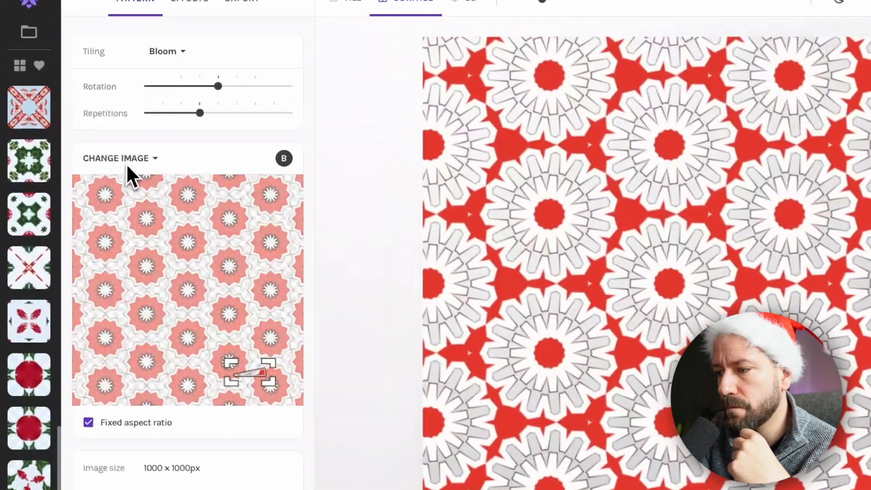
Upload the exported red-background flower, holly, and 2000 × 2000 px pink and olive-green ornament surfaces as source images
{"action": "left_click", "coordinate": [42, 127]}
{"action": "left_click", "coordinate": [115, 68]}
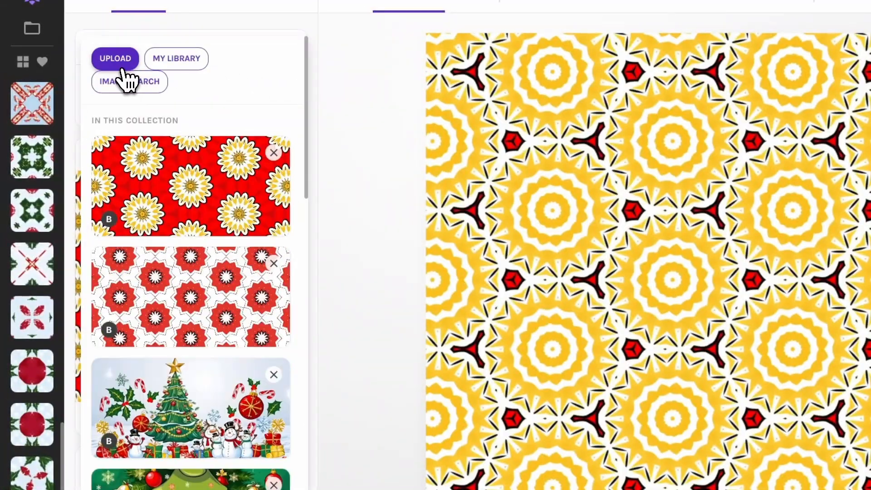
{"action": "left_click", "coordinate": [119, 68]}
{"action": "left_click", "coordinate": [313, 323]}
{"action": "left_click", "coordinate": [706, 330]}
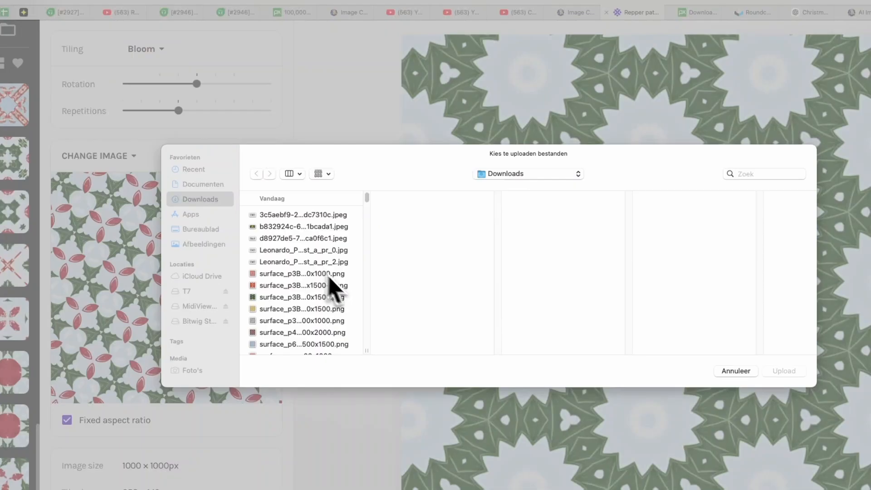
{"action": "left_click", "coordinate": [241, 268]}
{"action": "left_click", "coordinate": [241, 291]}
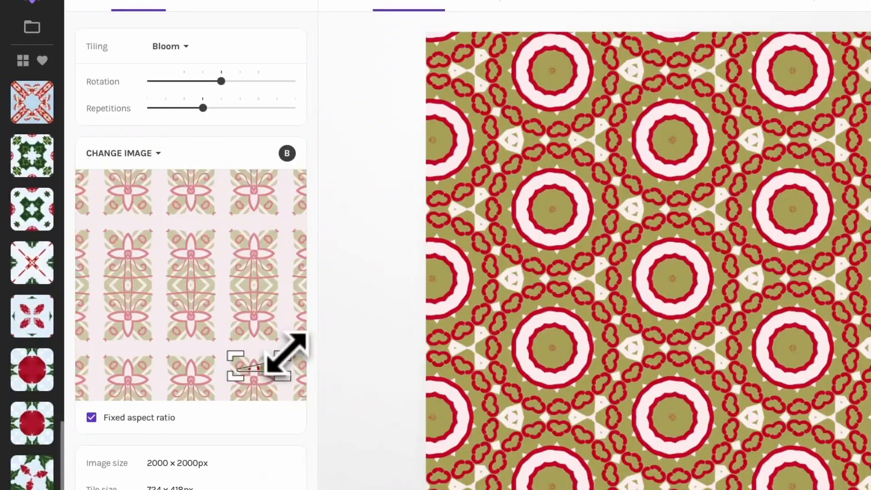
Switch the ornament image to the Honeycomb tiling with about a 756 × 436 px tile and save a snapshot
{"action": "left_click", "coordinate": [173, 51]}
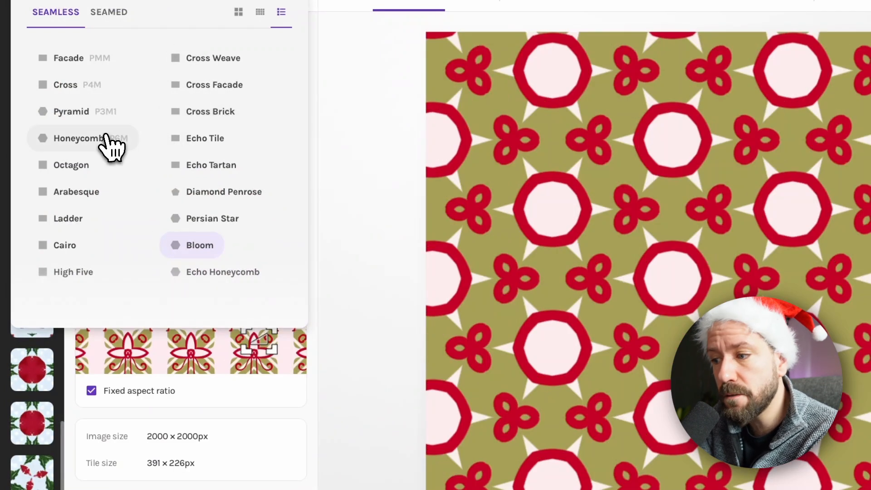
{"action": "left_click", "coordinate": [107, 138]}
{"action": "left_click_drag", "start_coordinate": [271, 344], "coordinate": [246, 284]}
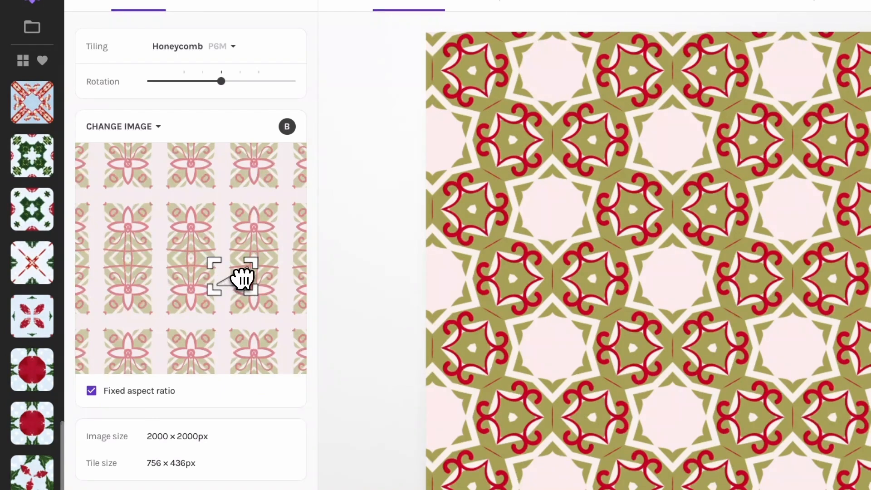
{"action": "scroll", "coordinate": [27, 330], "scroll_direction": "down", "scroll_amount": 1}
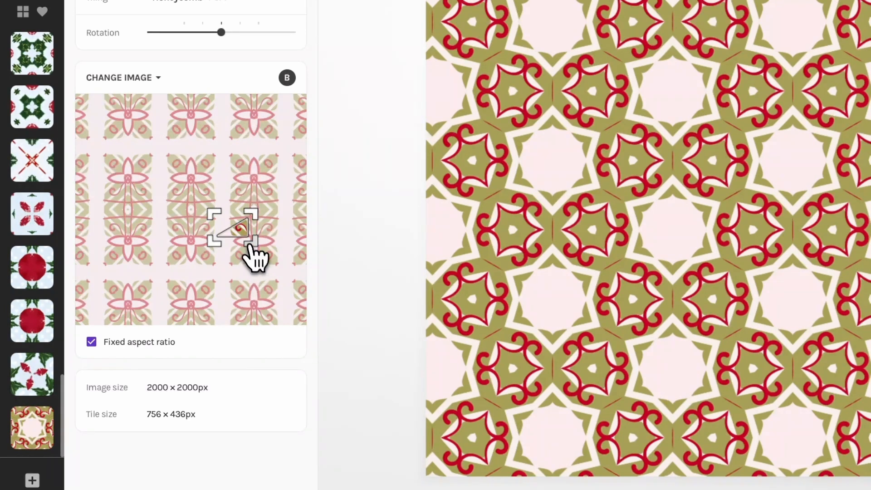
Move the Honeycomb sampling area up between the second and third ornament columns and save a snapshot
{"action": "left_click_drag", "start_coordinate": [238, 225], "coordinate": [231, 189]}
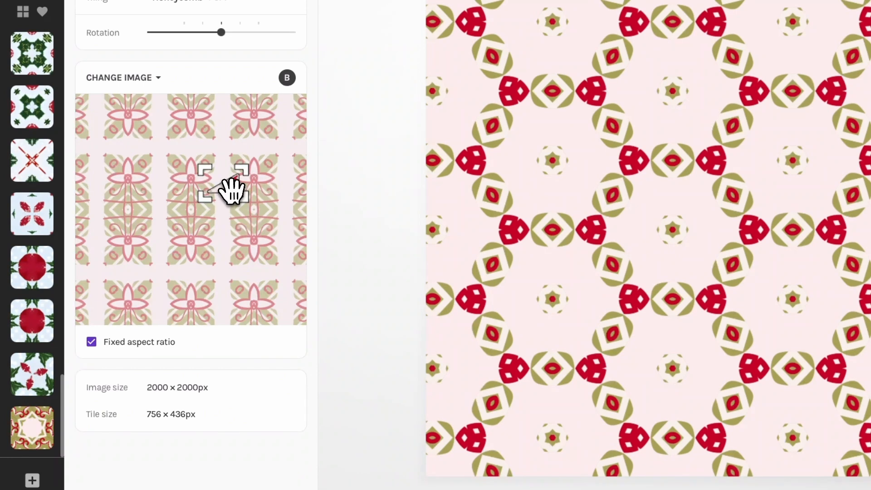
{"action": "left_click_drag", "start_coordinate": [234, 184], "coordinate": [235, 183]}
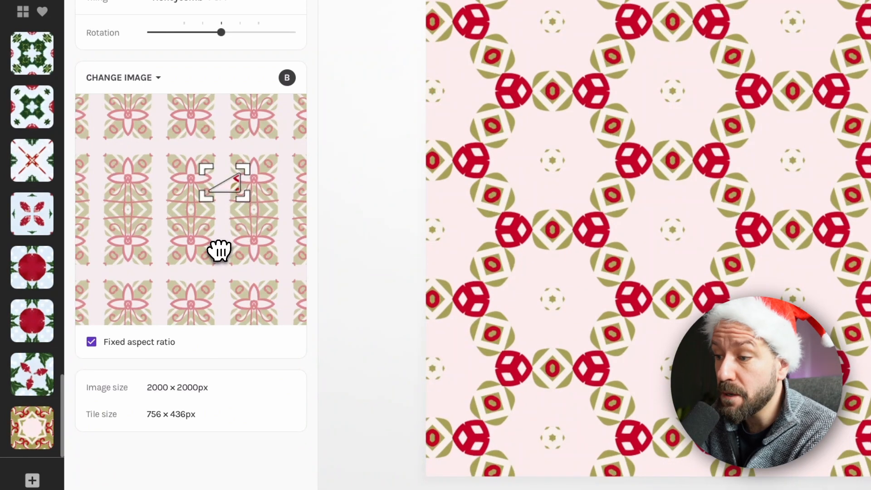
{"action": "left_click", "coordinate": [34, 479]}
Move the sampling area to the pink gap above the second ornament column and apply Persian Star tiling with about a 757 × 437 px tile
{"action": "left_click_drag", "start_coordinate": [235, 180], "coordinate": [189, 157]}
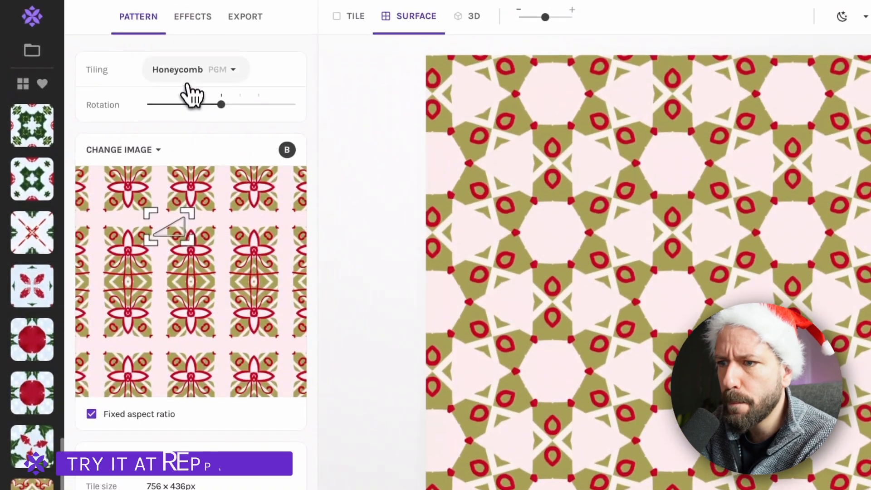
{"action": "left_click", "coordinate": [190, 1]}
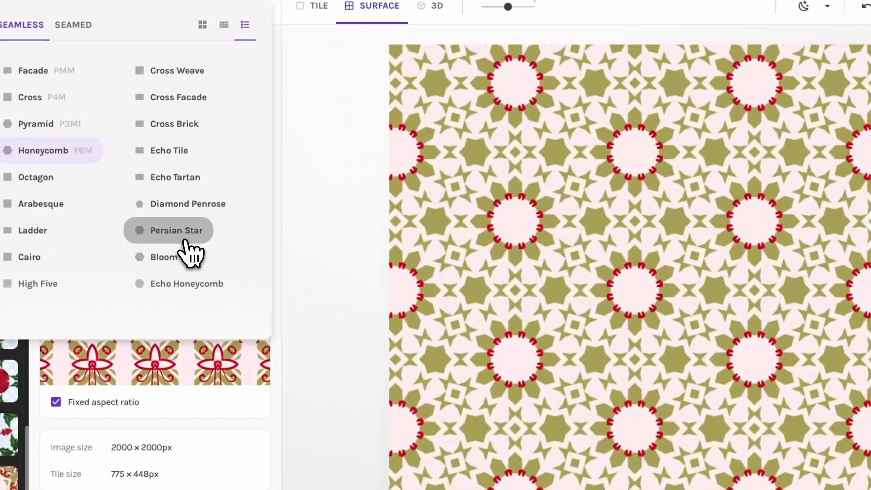
{"action": "left_click", "coordinate": [187, 209]}
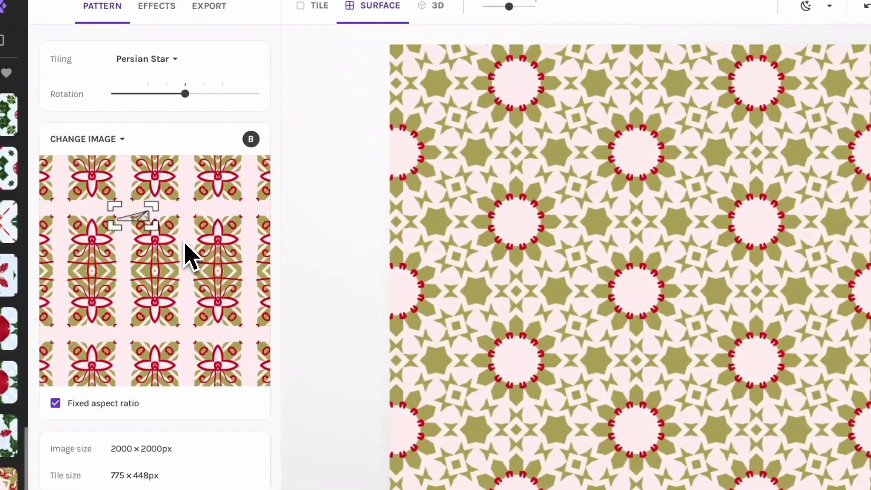
{"action": "left_click_drag", "start_coordinate": [162, 211], "coordinate": [165, 203]}
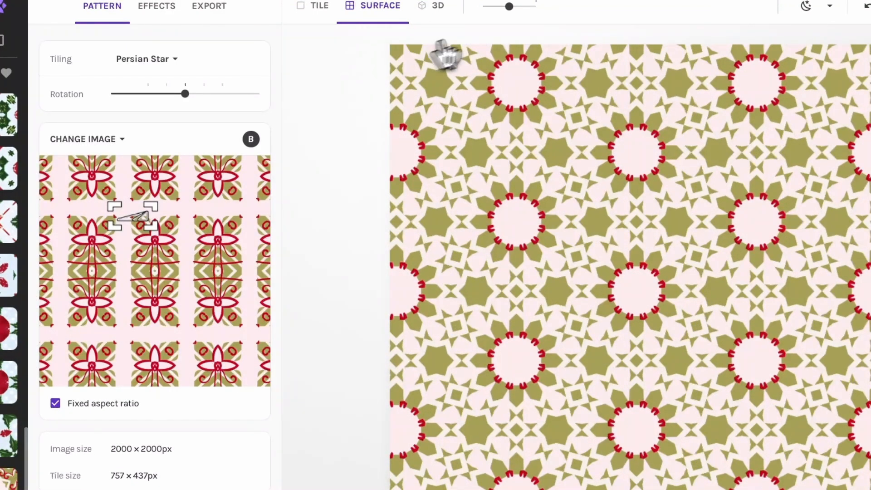
Save a snapshot of the Persian Star pattern, then enlarge the sampling area to a tile of about 1487 × 859 px
{"action": "left_click_drag", "start_coordinate": [514, 8], "coordinate": [511, 12]}
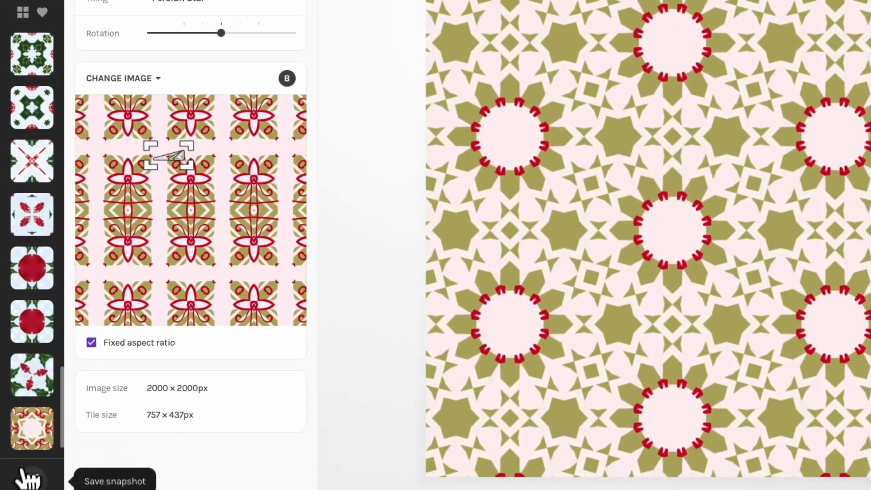
{"action": "left_click", "coordinate": [30, 481]}
{"action": "left_click_drag", "start_coordinate": [166, 160], "coordinate": [142, 177]}
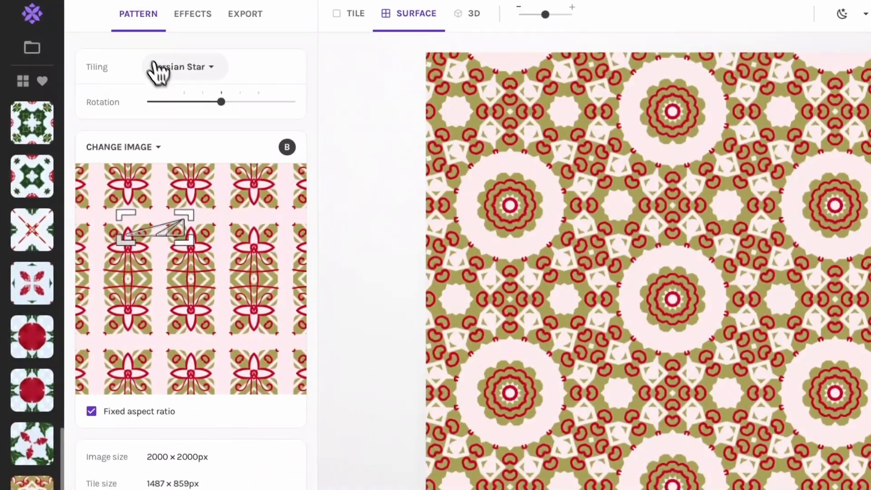
Apply Cross Weave tiling and move the sampling area down between the second and third ornament columns, with about a 1078 × 1078 px tile
{"action": "left_click", "coordinate": [155, 71]}
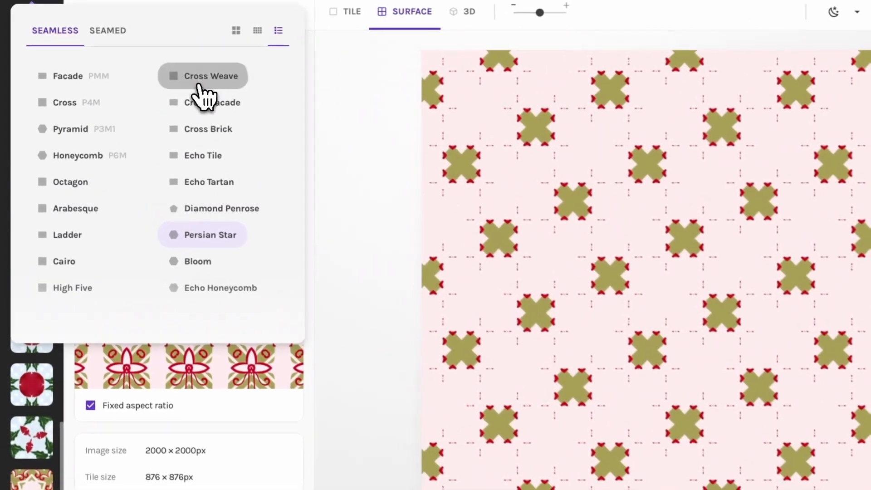
{"action": "left_click", "coordinate": [199, 76]}
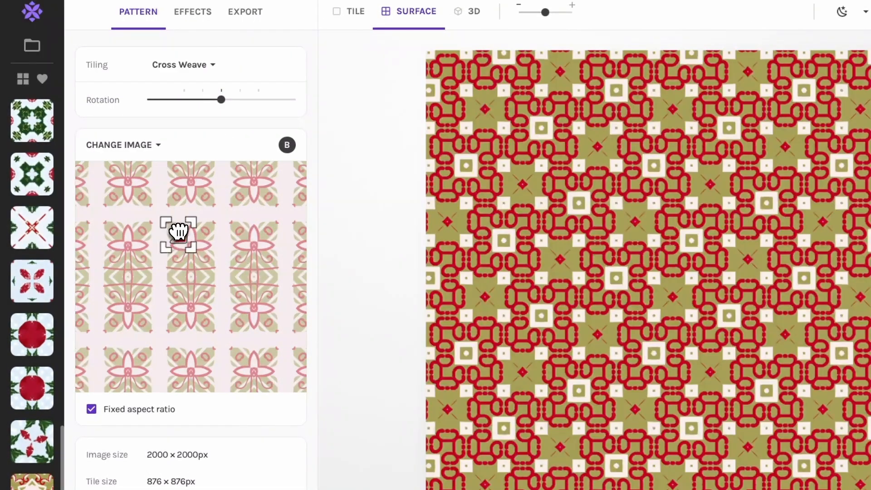
{"action": "mouse_move", "coordinate": [178, 231]}
{"action": "left_mouse_down"}
{"action": "mouse_move", "coordinate": [192, 239]}
{"action": "mouse_move", "coordinate": [175, 215]}
{"action": "mouse_move", "coordinate": [187, 222]}
{"action": "left_mouse_up"}
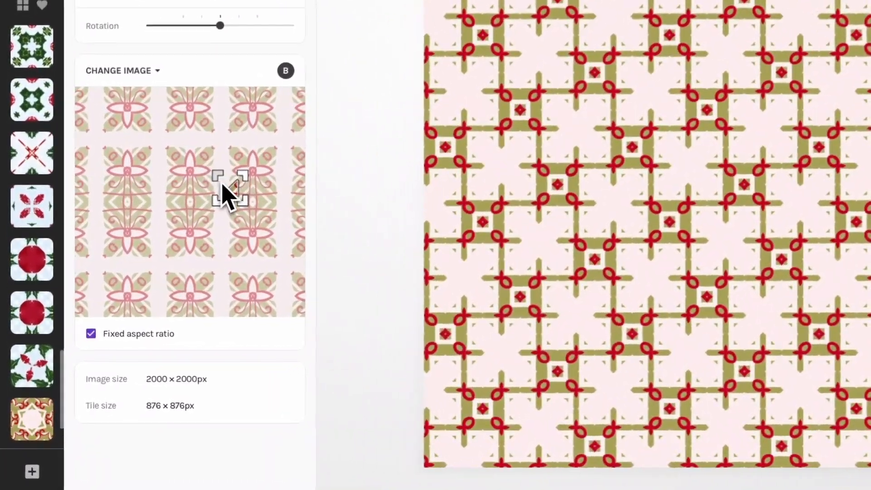
{"action": "left_click_drag", "start_coordinate": [230, 187], "coordinate": [218, 222]}
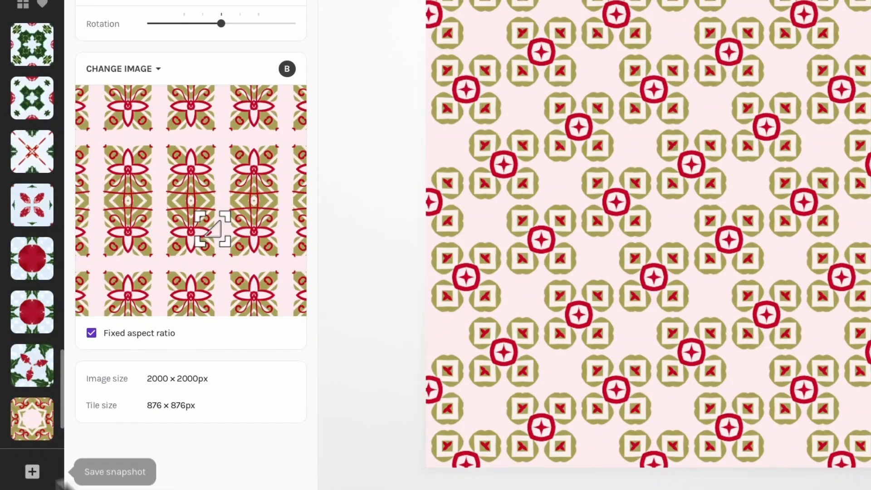
{"action": "left_click_drag", "start_coordinate": [198, 246], "coordinate": [196, 248]}
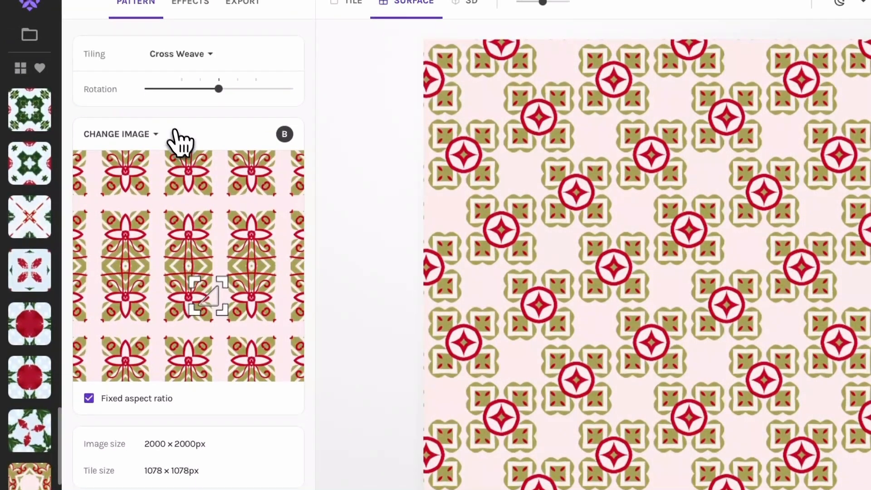
Switch the source image to the holly surface with large red balls and apply the Arabesque tiling
{"action": "left_click", "coordinate": [142, 136]}
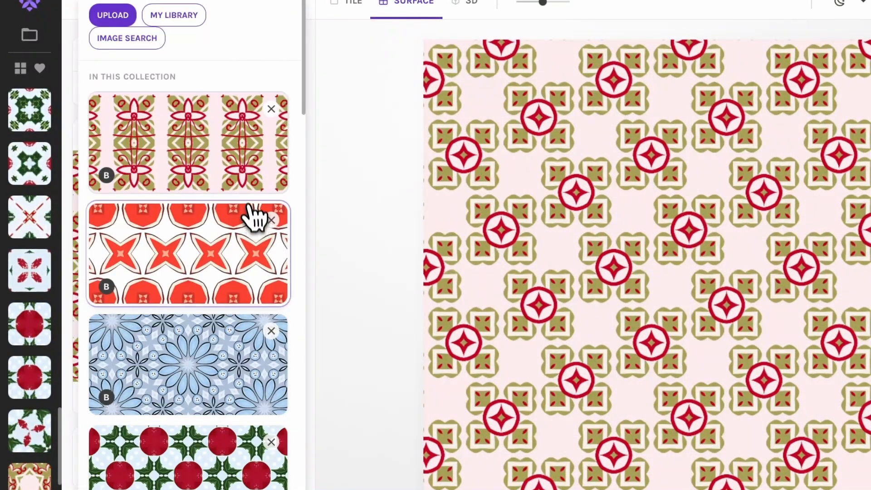
{"action": "scroll", "coordinate": [272, 295], "scroll_direction": "down", "scroll_amount": 4}
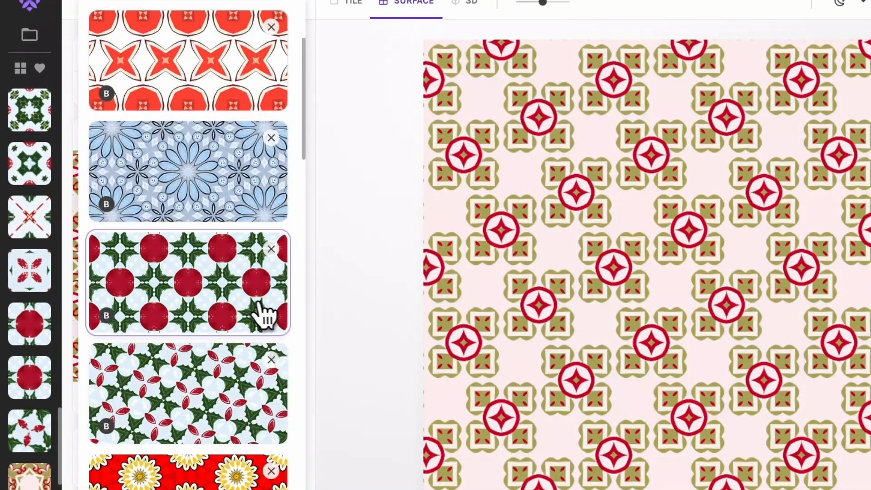
{"action": "left_click", "coordinate": [211, 295]}
{"action": "left_click", "coordinate": [178, 77]}
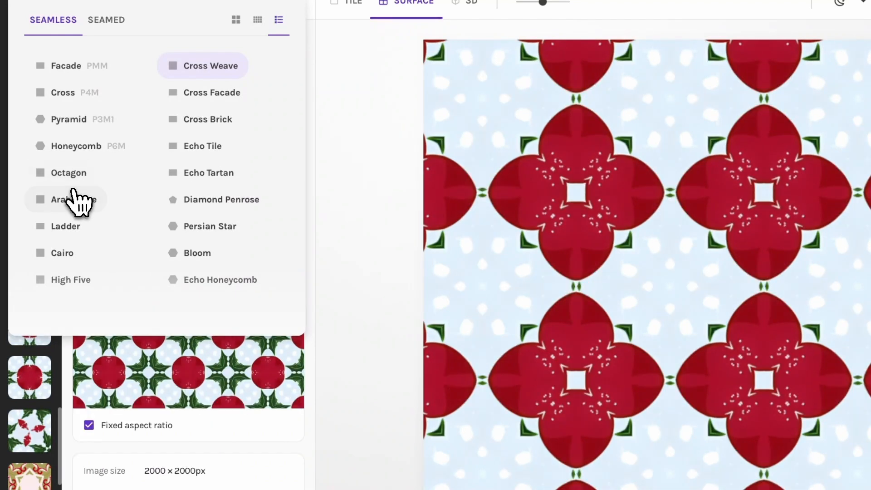
{"action": "left_click", "coordinate": [78, 201]}
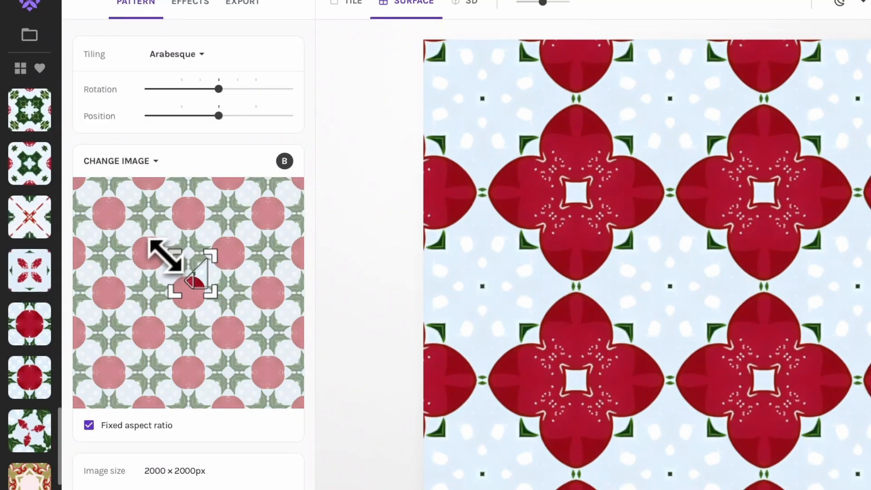
Adjust the sampling area around the central red ball to about a 505 × 505 px tile and save a snapshot
{"action": "left_click_drag", "start_coordinate": [165, 257], "coordinate": [171, 257]}
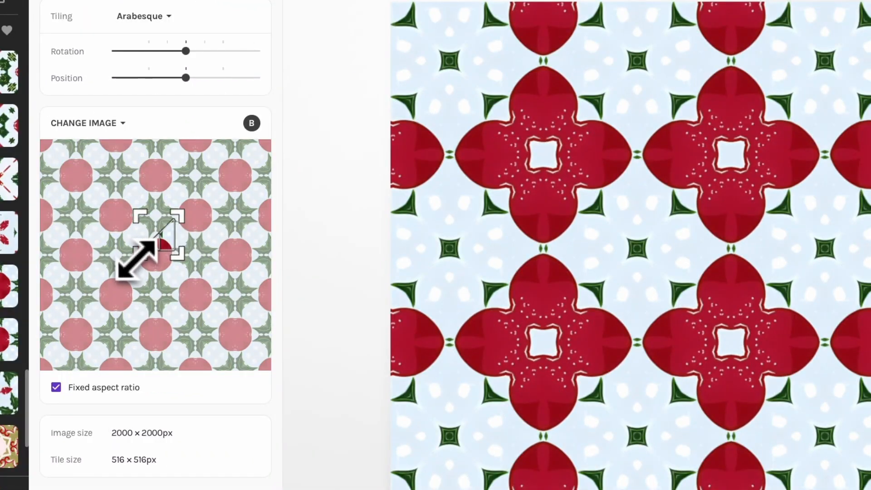
{"action": "left_click_drag", "start_coordinate": [136, 257], "coordinate": [136, 258]}
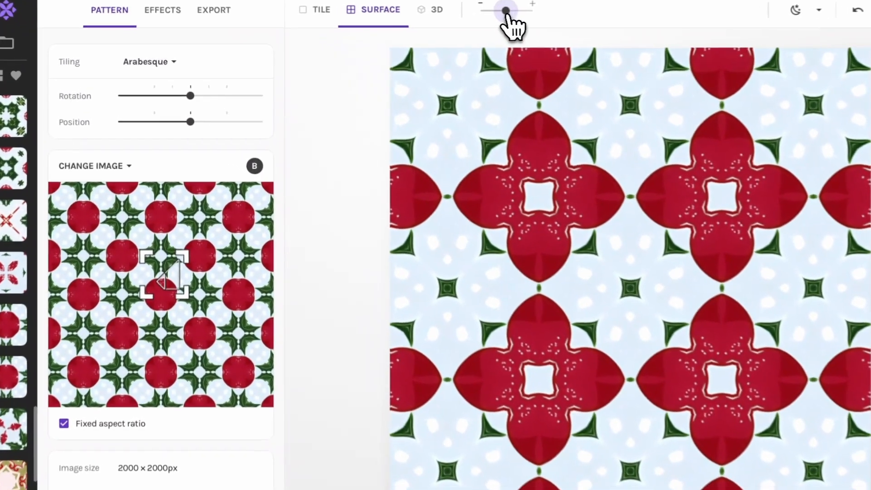
{"action": "left_click_drag", "start_coordinate": [462, 18], "coordinate": [458, 17]}
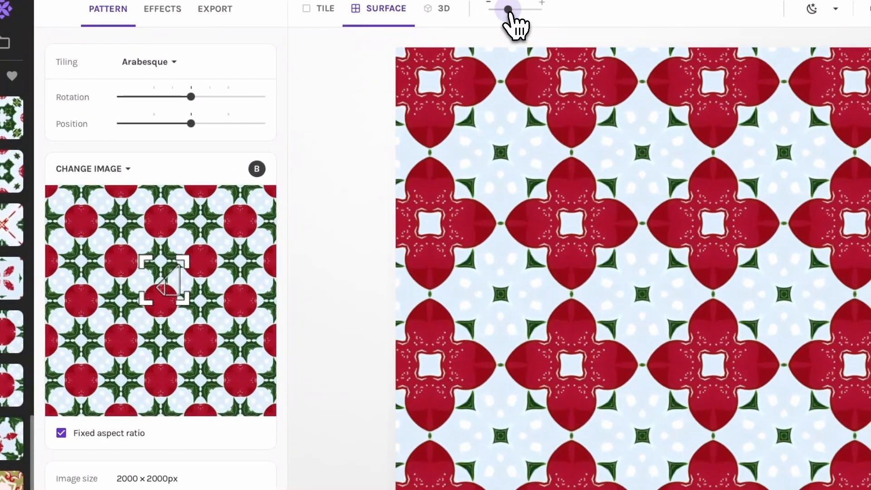
{"action": "left_click_drag", "start_coordinate": [510, 12], "coordinate": [513, 13]}
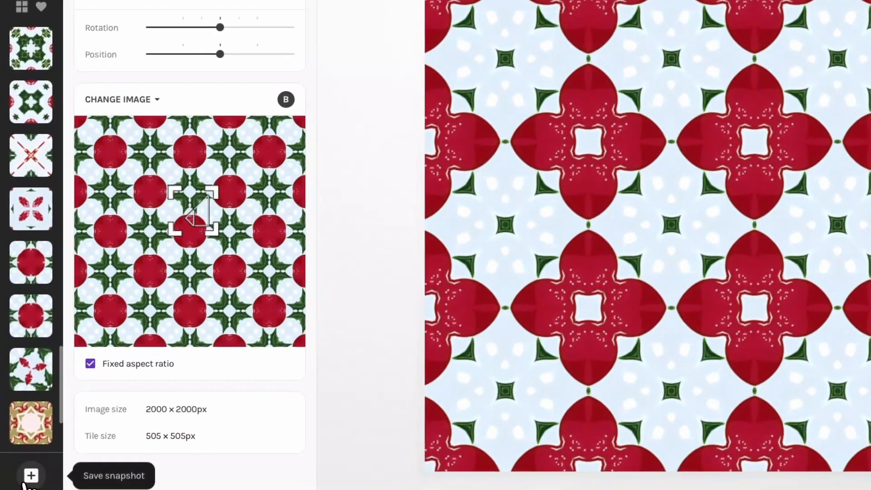
{"action": "left_click", "coordinate": [31, 476]}
Move the sampling area up to the red ball left of the image centre, raise Position to about 0.3, and save a snapshot
{"action": "left_click_drag", "start_coordinate": [213, 230], "coordinate": [161, 174]}
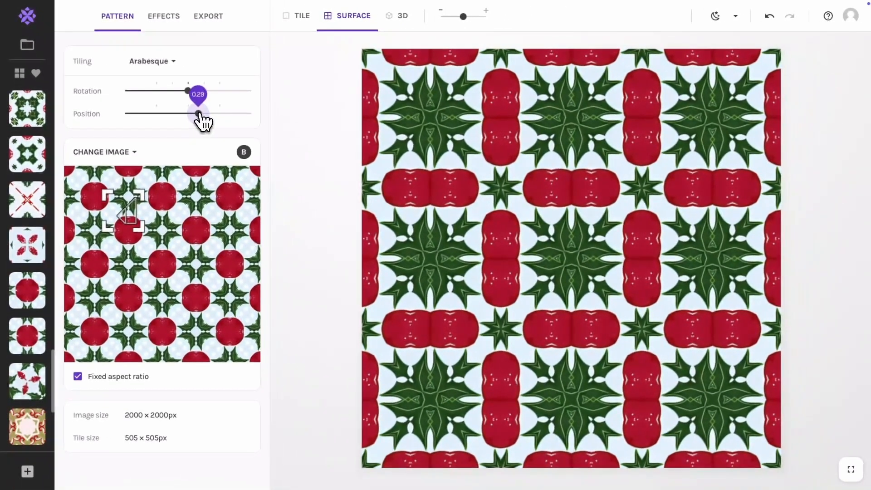
{"action": "left_click_drag", "start_coordinate": [210, 117], "coordinate": [203, 118]}
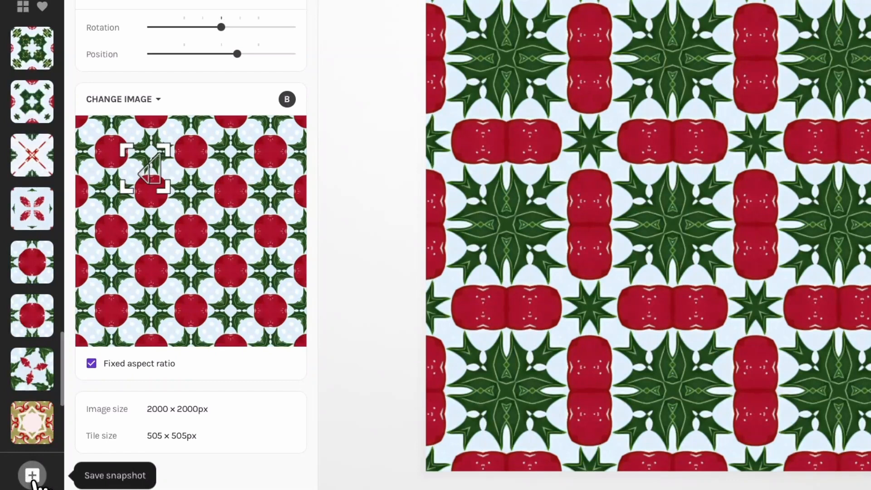
{"action": "left_click", "coordinate": [32, 476]}
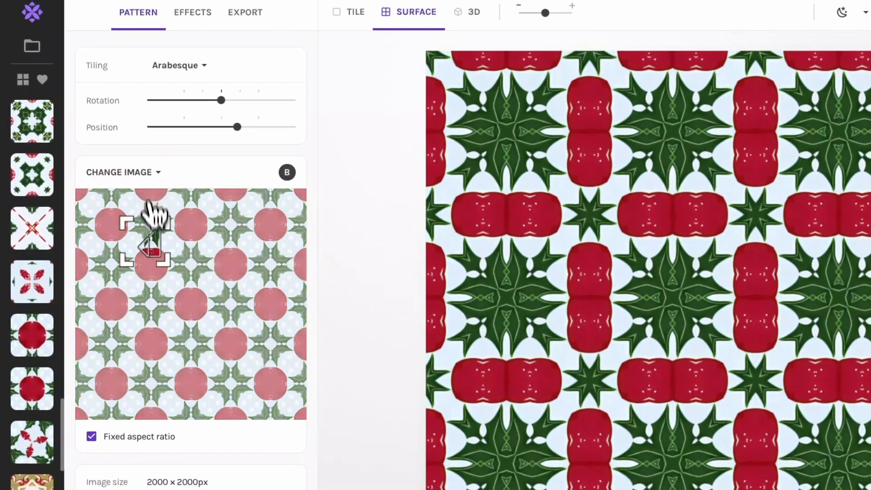
Apply the Cairo tiling with about a 1010 × 1010 px tile and increase the rotation to its highest marked tick
{"action": "left_click", "coordinate": [177, 68]}
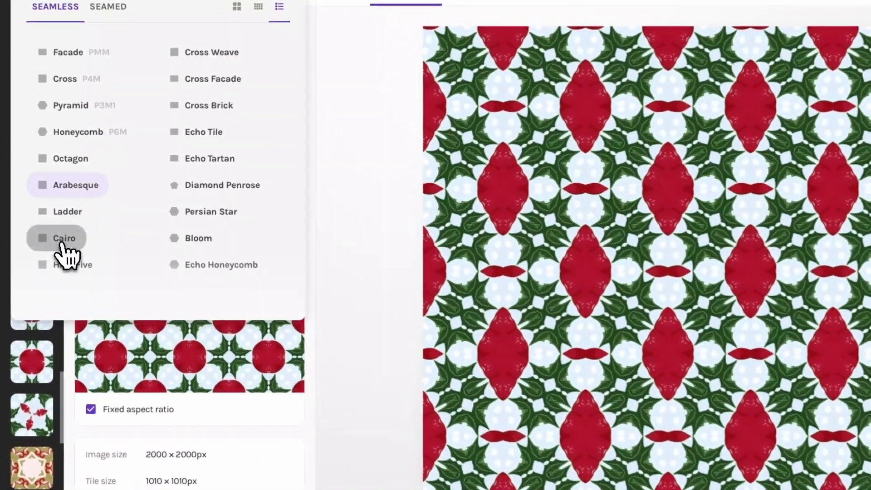
{"action": "left_click", "coordinate": [63, 241]}
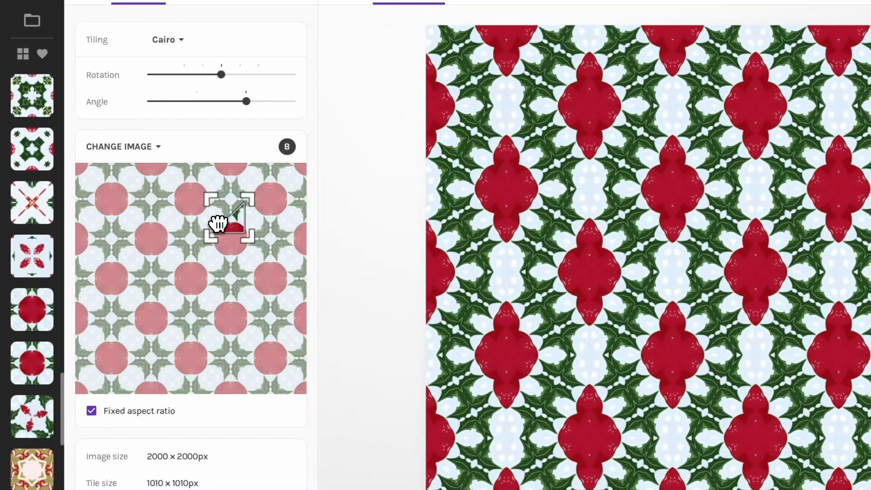
{"action": "mouse_move", "coordinate": [218, 223]}
{"action": "left_mouse_down"}
{"action": "mouse_move", "coordinate": [233, 241]}
{"action": "mouse_move", "coordinate": [222, 238]}
{"action": "left_mouse_up"}
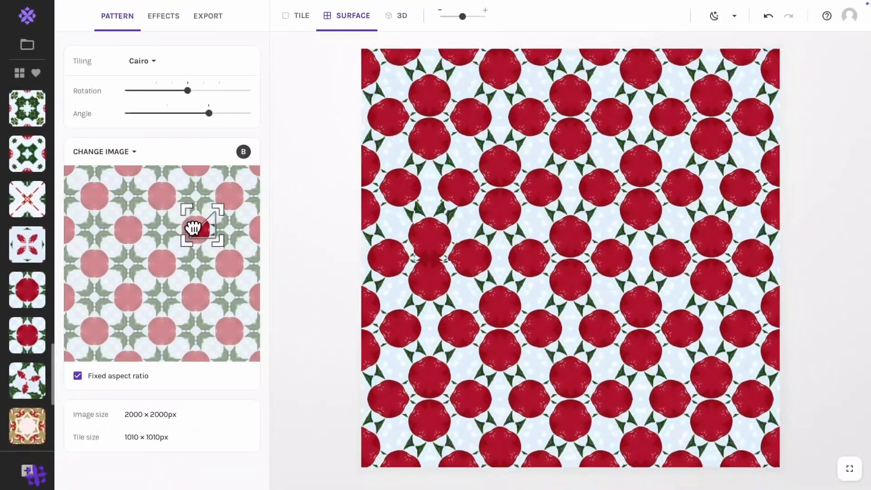
{"action": "left_click_drag", "start_coordinate": [193, 227], "coordinate": [221, 245]}
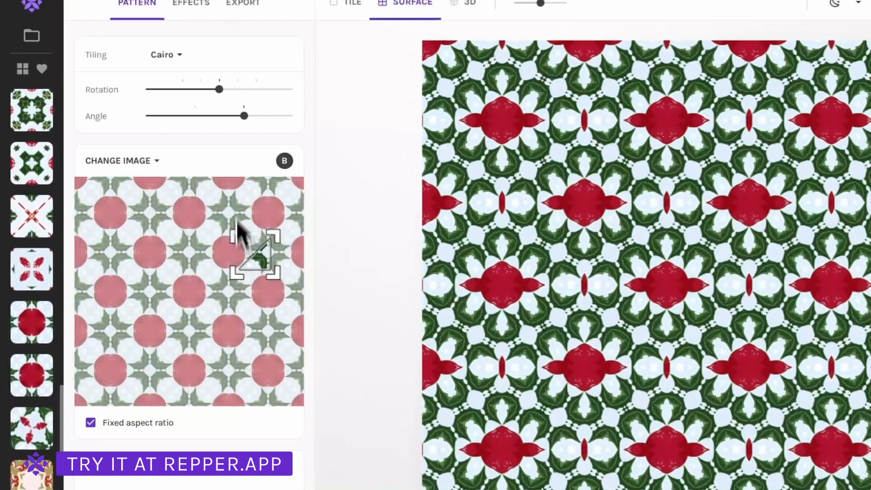
{"action": "left_click_drag", "start_coordinate": [204, 90], "coordinate": [258, 89]}
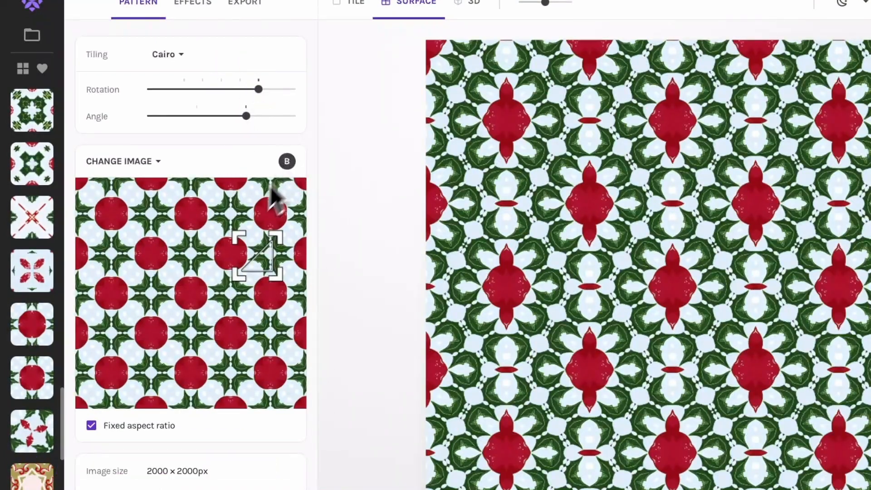
Move the sampling area to the edge of the central red ball, shrink its tile to about 662 × 662 px, and save a snapshot
{"action": "left_click_drag", "start_coordinate": [259, 256], "coordinate": [239, 286]}
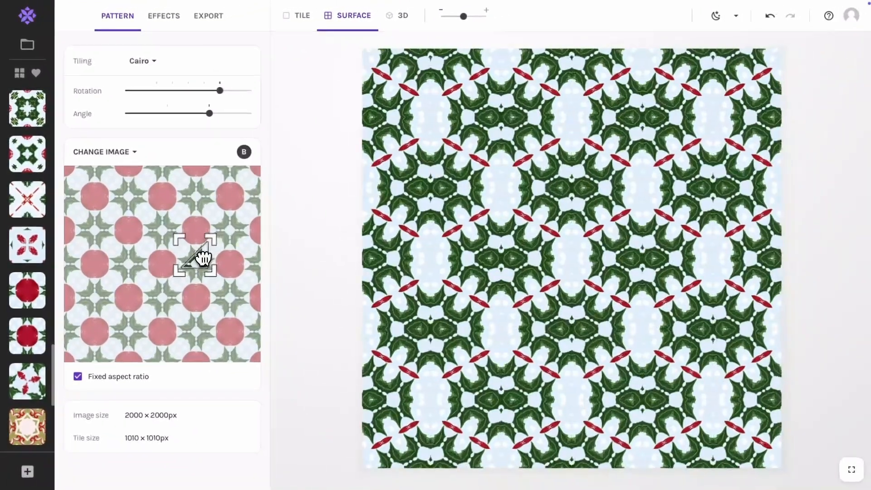
{"action": "left_click_drag", "start_coordinate": [203, 257], "coordinate": [197, 215]}
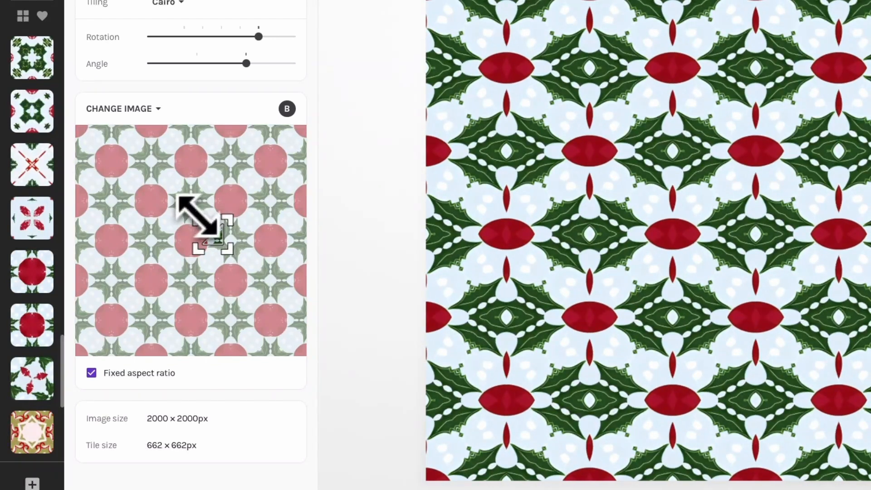
{"action": "left_click_drag", "start_coordinate": [197, 218], "coordinate": [199, 219]}
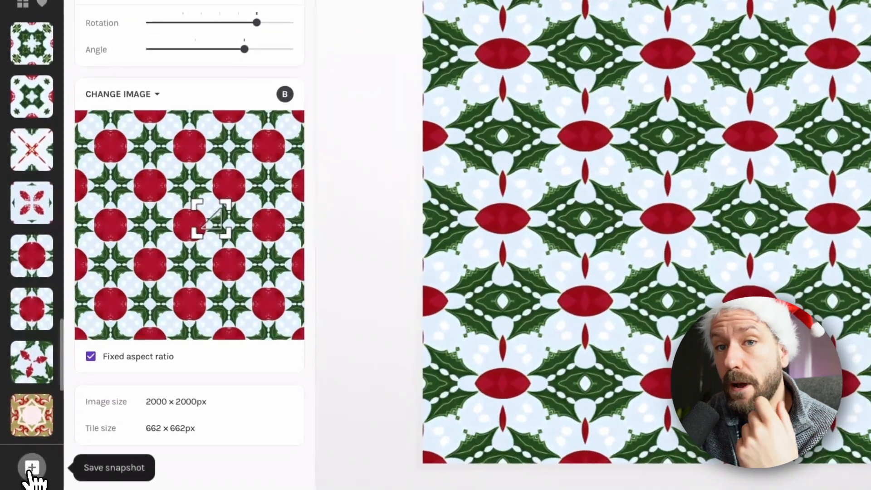
{"action": "left_click", "coordinate": [27, 471]}
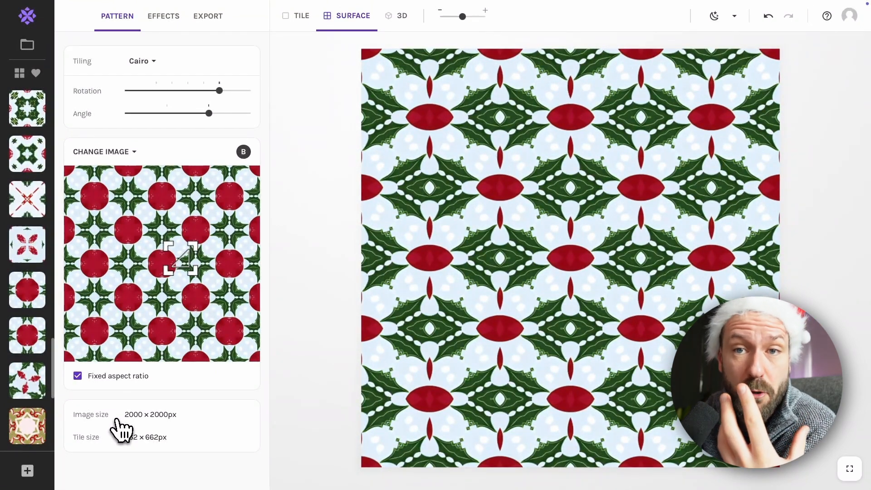
Return the rotation to its centre, move the sampling area to the lower-left edge of the upper middle red ball, and save a snapshot
{"action": "left_click_drag", "start_coordinate": [199, 262], "coordinate": [139, 226]}
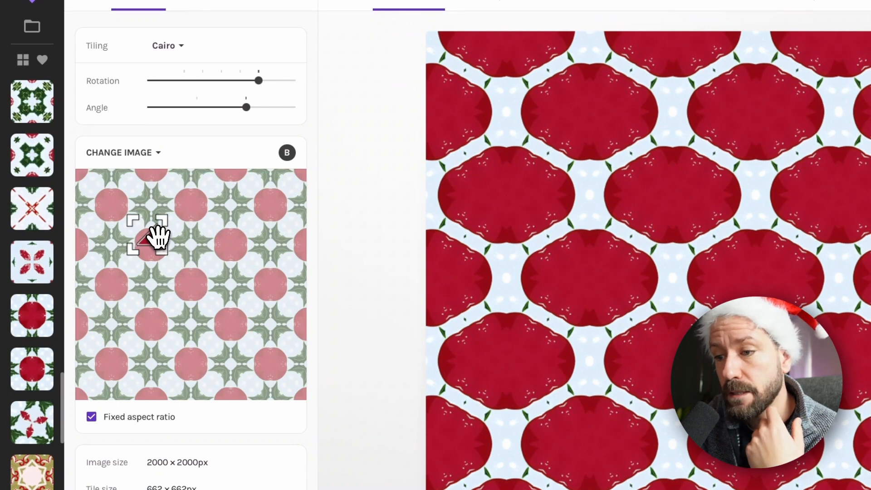
{"action": "mouse_move", "coordinate": [158, 237]}
{"action": "left_mouse_down"}
{"action": "mouse_move", "coordinate": [152, 231]}
{"action": "mouse_move", "coordinate": [160, 234]}
{"action": "left_mouse_up"}
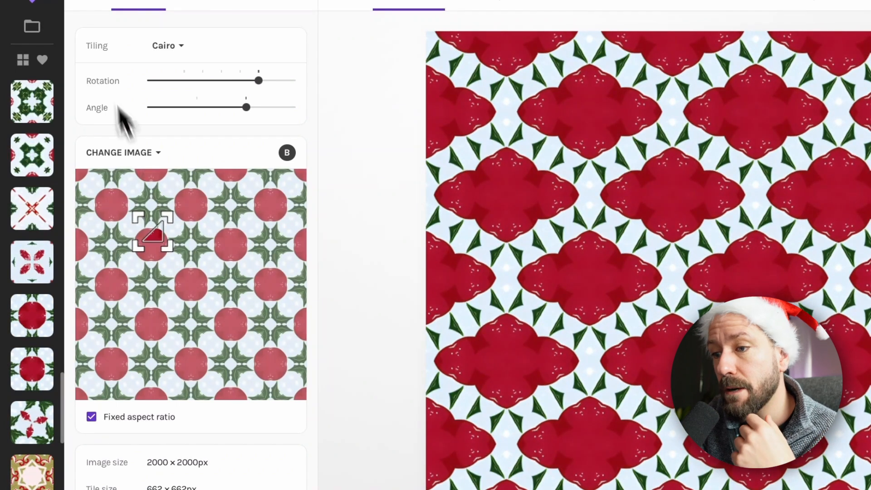
{"action": "left_click_drag", "start_coordinate": [259, 81], "coordinate": [224, 73]}
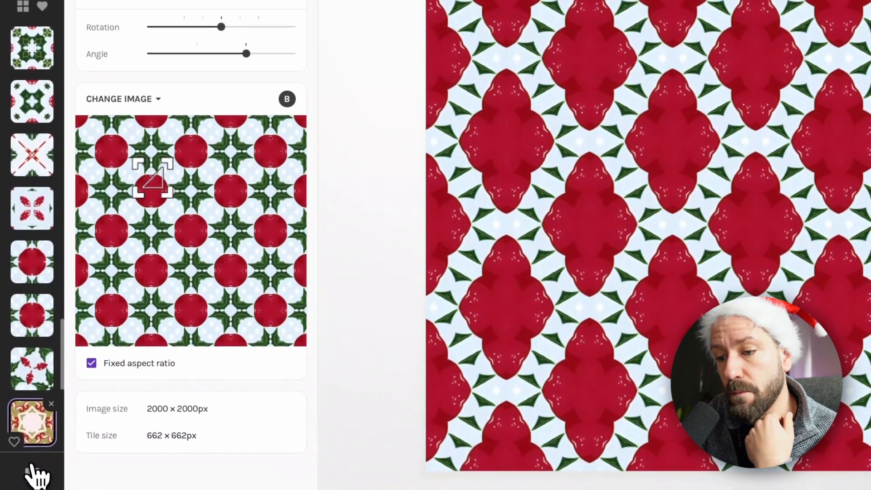
{"action": "left_click_drag", "start_coordinate": [151, 186], "coordinate": [171, 166]}
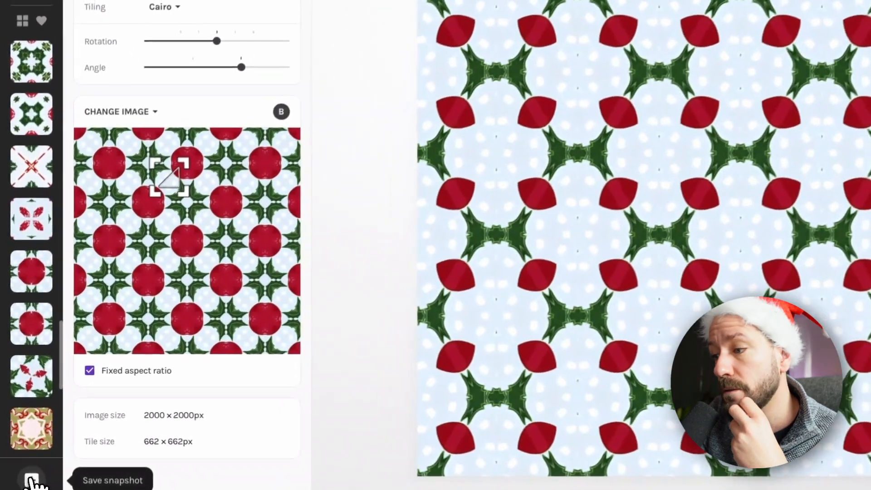
{"action": "left_click", "coordinate": [30, 470]}
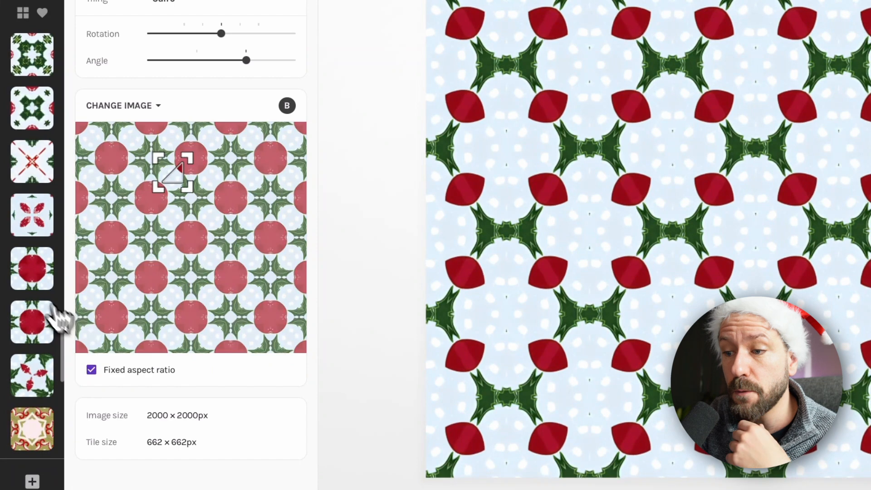
Apply Honeycomb tiling with about a 557 × 322 px tile and place the sampling area on the lower edge of the fourth-row red ball
{"action": "left_click_drag", "start_coordinate": [181, 171], "coordinate": [199, 247]}
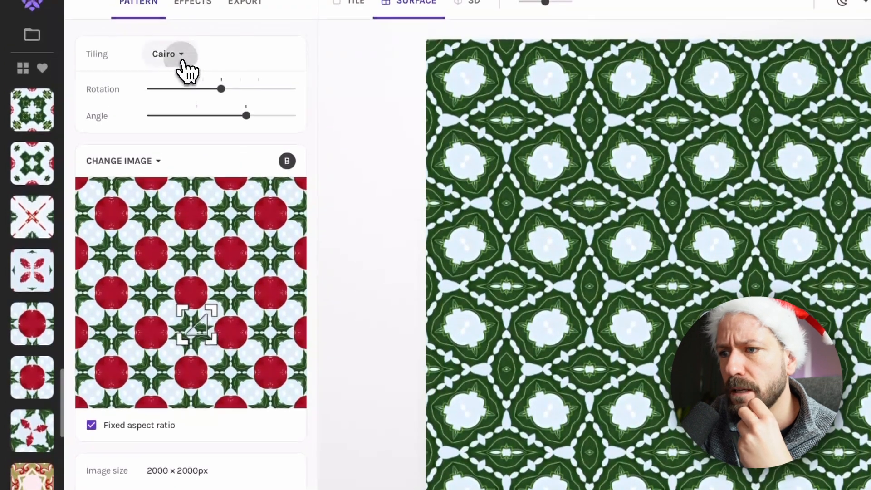
{"action": "left_click", "coordinate": [178, 6]}
{"action": "left_click", "coordinate": [78, 147]}
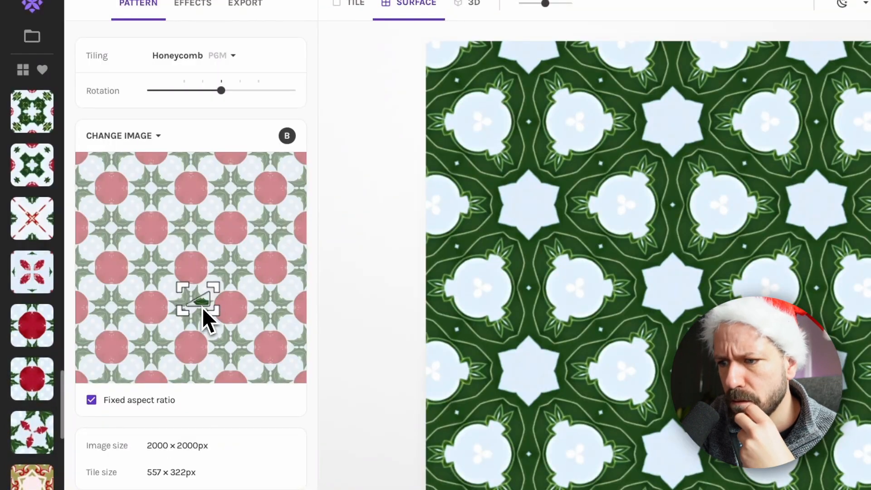
{"action": "left_click_drag", "start_coordinate": [202, 309], "coordinate": [227, 323]}
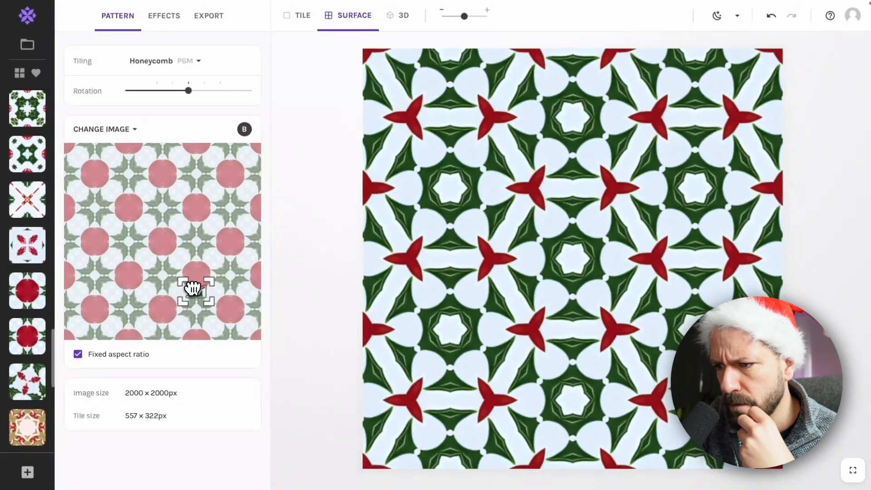
Move the Honeycomb sampling area to the left edge of the rightmost red ball in the third row and save a snapshot
{"action": "left_click_drag", "start_coordinate": [193, 289], "coordinate": [200, 244]}
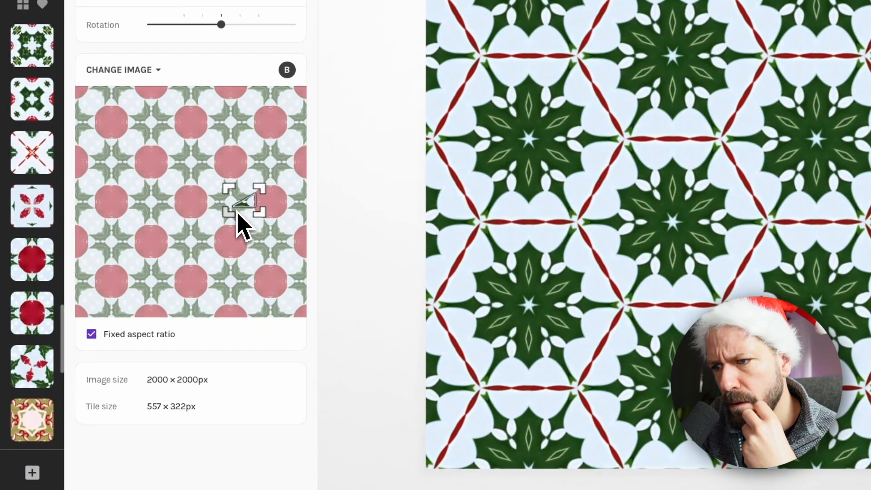
{"action": "left_click_drag", "start_coordinate": [243, 201], "coordinate": [248, 198]}
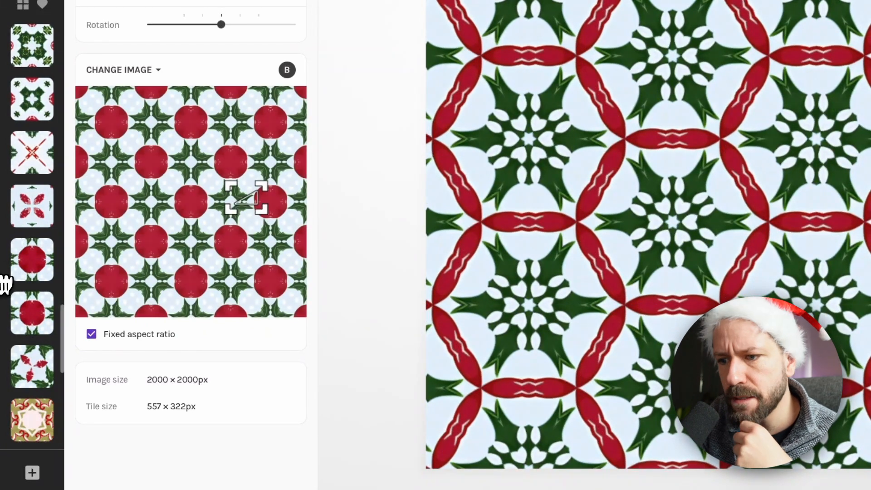
{"action": "left_click", "coordinate": [32, 474]}
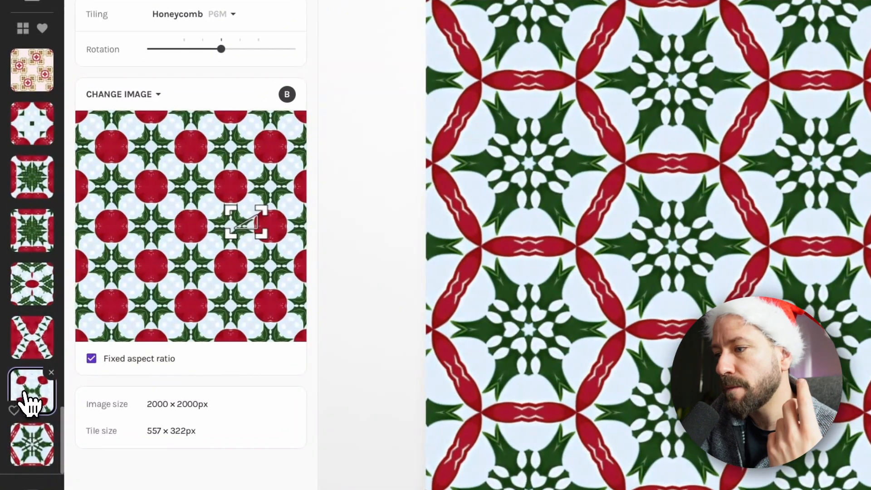
Review the saved Cairo and Arabesque snapshots in reverse order, ending with the Arabesque variation of four-lobed red shapes
{"action": "left_click", "coordinate": [29, 403]}
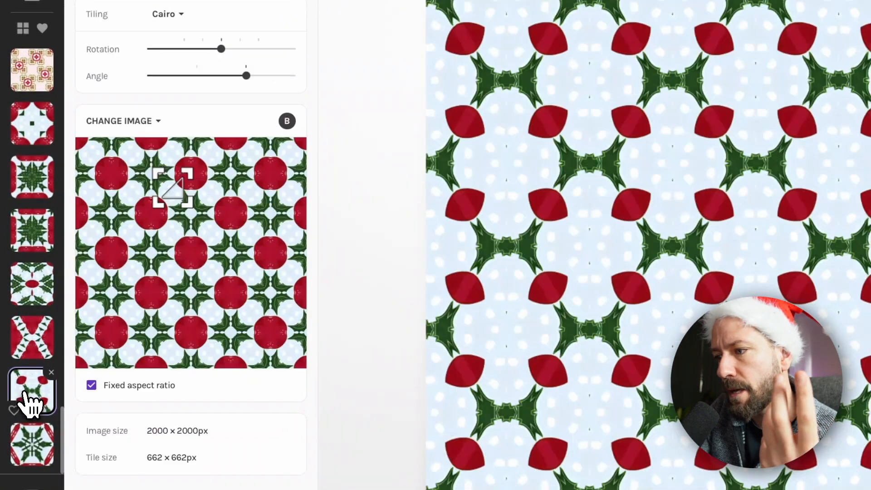
{"action": "left_click", "coordinate": [44, 341]}
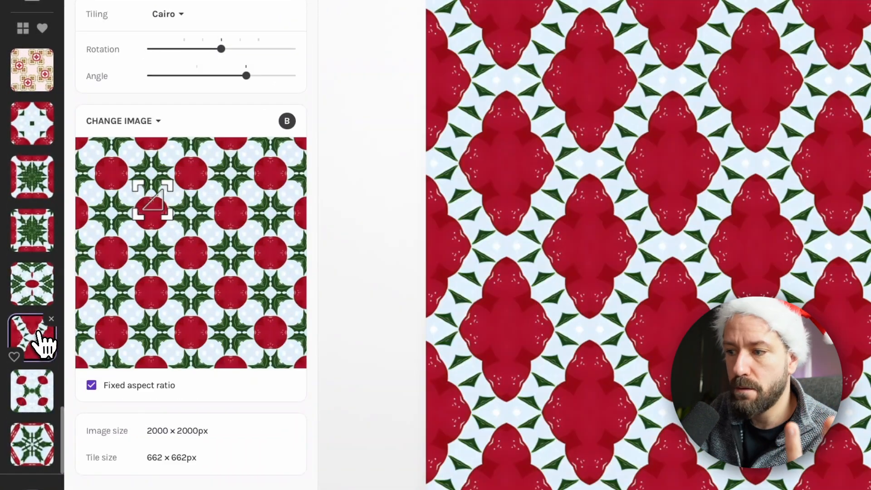
{"action": "left_click", "coordinate": [27, 286]}
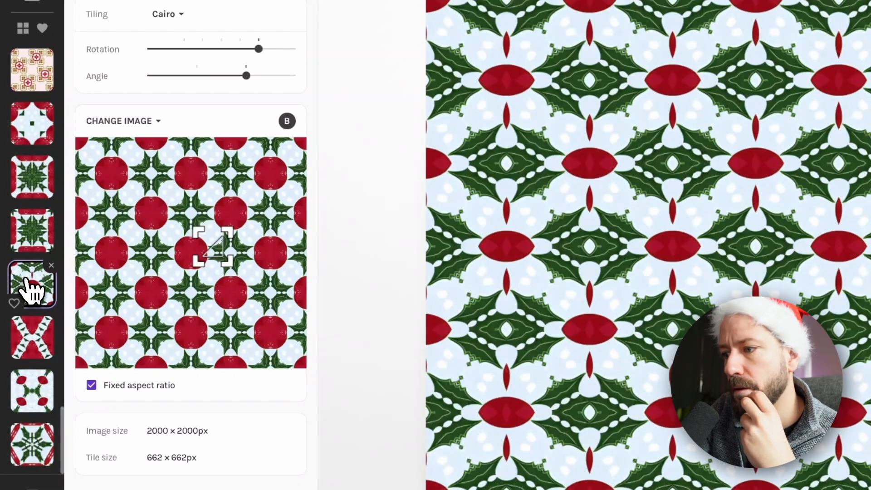
{"action": "left_click", "coordinate": [29, 236]}
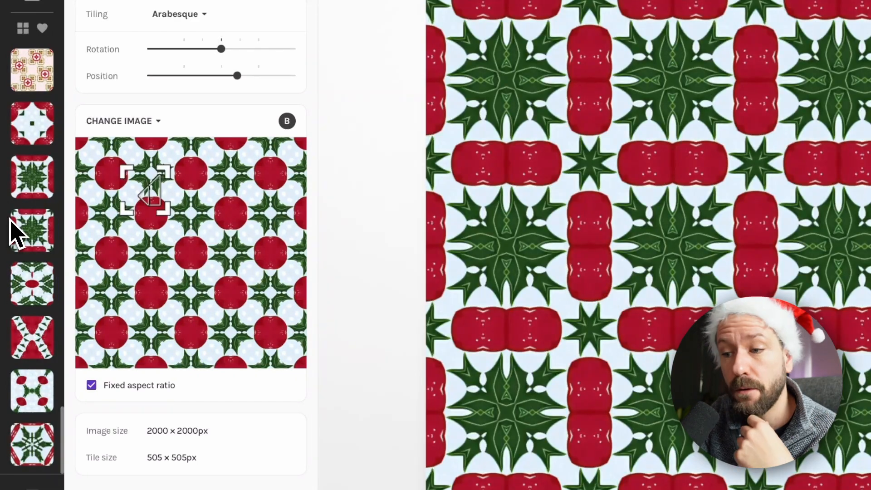
{"action": "left_click", "coordinate": [21, 229]}
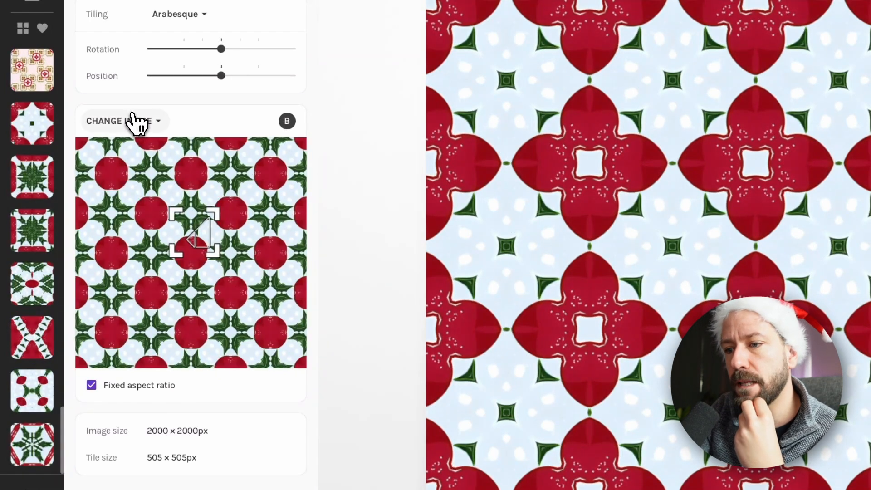
Replace the source image with the pattern of red rosettes with white flower centres
{"action": "left_click", "coordinate": [137, 127]}
{"action": "scroll", "coordinate": [155, 146], "scroll_direction": "down", "scroll_amount": 7}
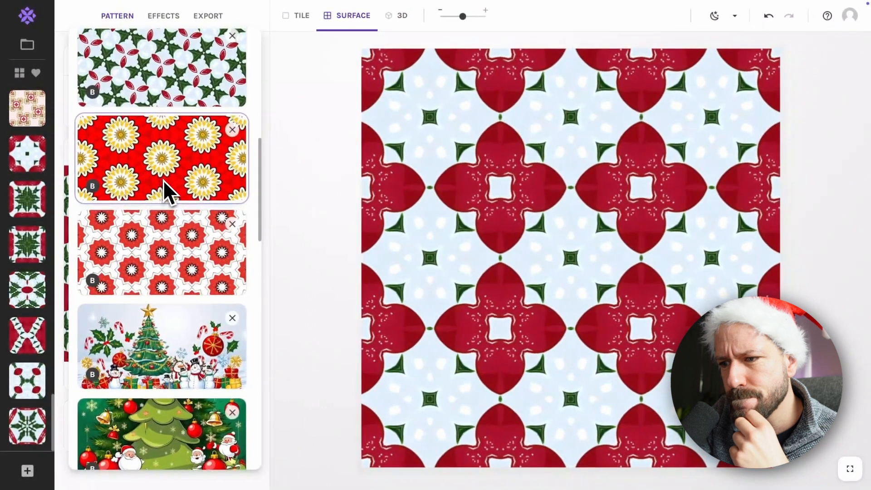
{"action": "left_click", "coordinate": [211, 413]}
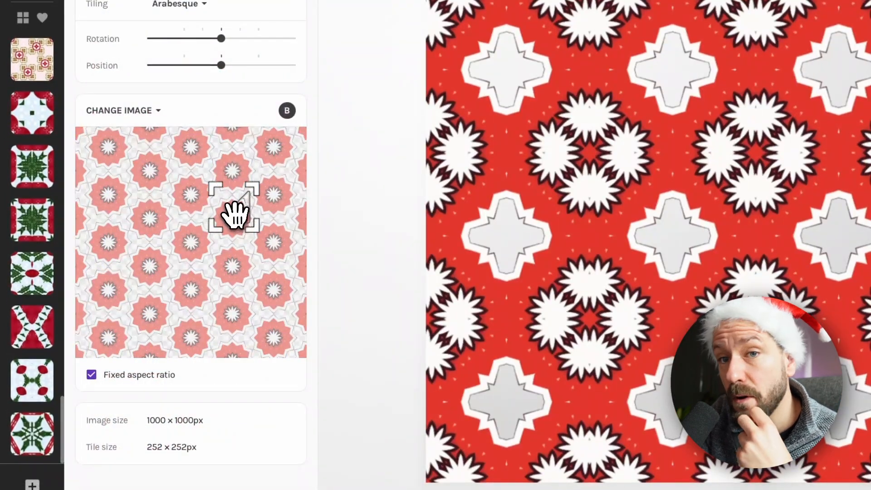
Place the sampling area over a rosette near the image's centre, enlarge its tile to about 270 × 270 px, and save a snapshot
{"action": "left_click_drag", "start_coordinate": [235, 213], "coordinate": [222, 221]}
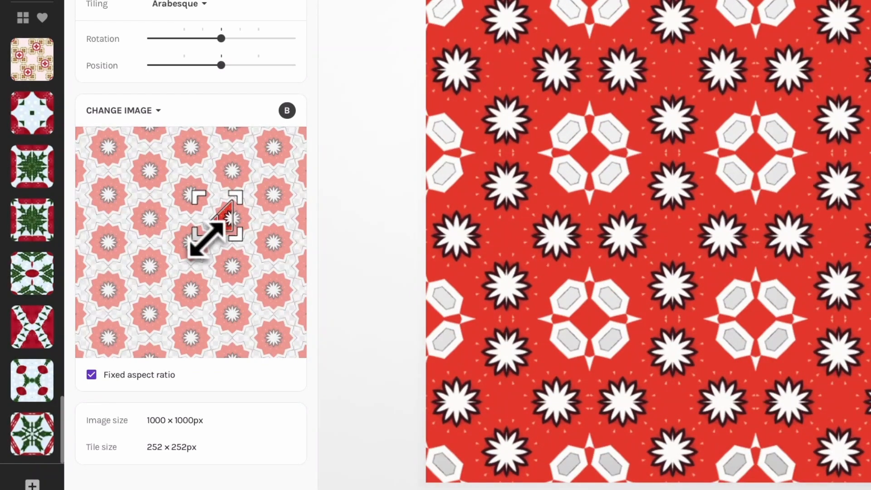
{"action": "left_click_drag", "start_coordinate": [207, 239], "coordinate": [200, 239]}
{"action": "left_click", "coordinate": [31, 484]}
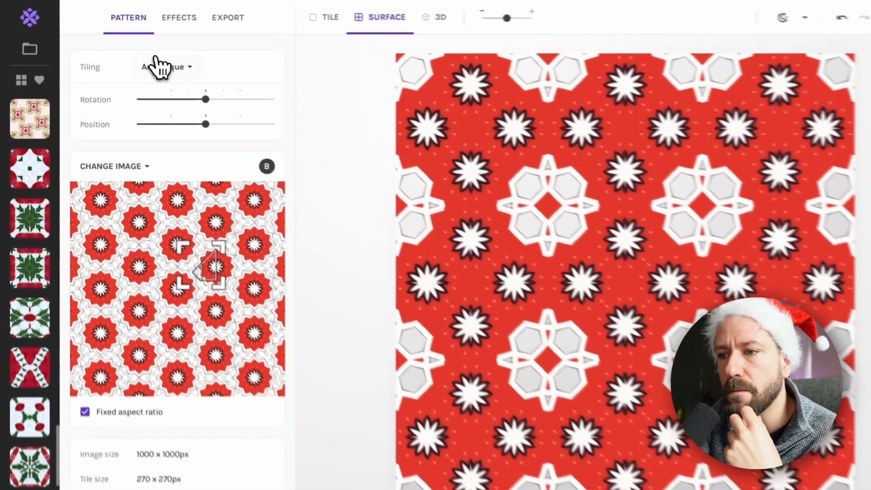
Apply the Octagon tiling with about a 276 × 276 px tile in the upper middle of the rosette image and save a snapshot
{"action": "left_click", "coordinate": [151, 61]}
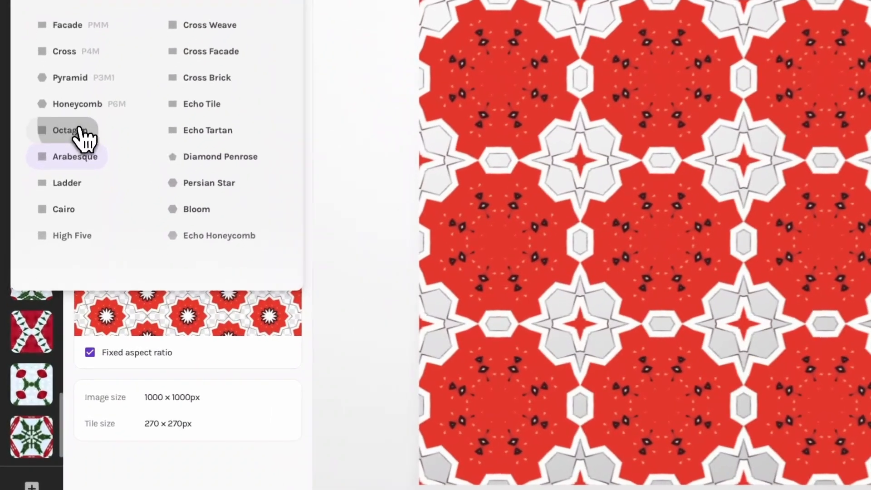
{"action": "left_click", "coordinate": [73, 162]}
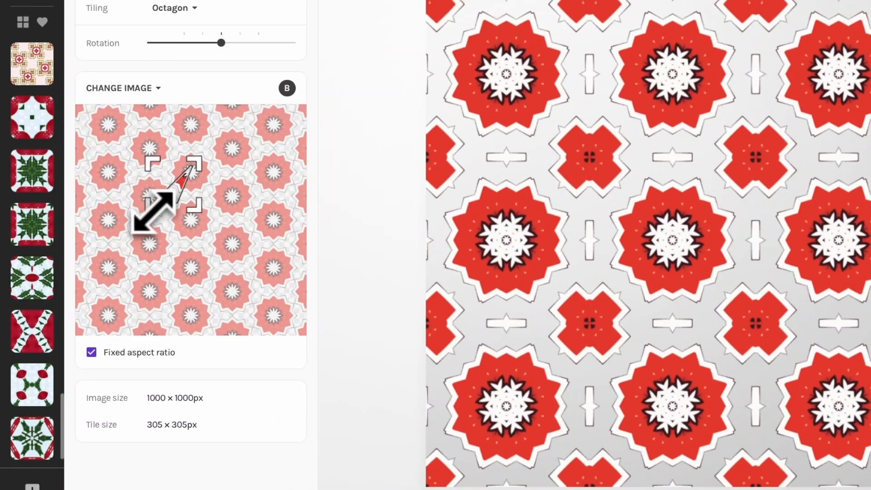
{"action": "left_click_drag", "start_coordinate": [154, 213], "coordinate": [157, 210]}
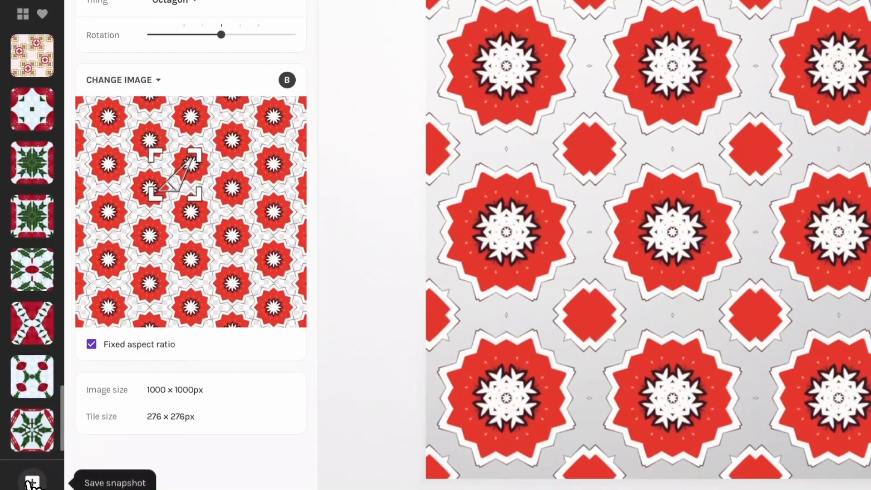
{"action": "left_click", "coordinate": [30, 482]}
Move the Octagon sampling area up to the rosette image's top edge, left of its centre
{"action": "left_click_drag", "start_coordinate": [175, 185], "coordinate": [174, 132]}
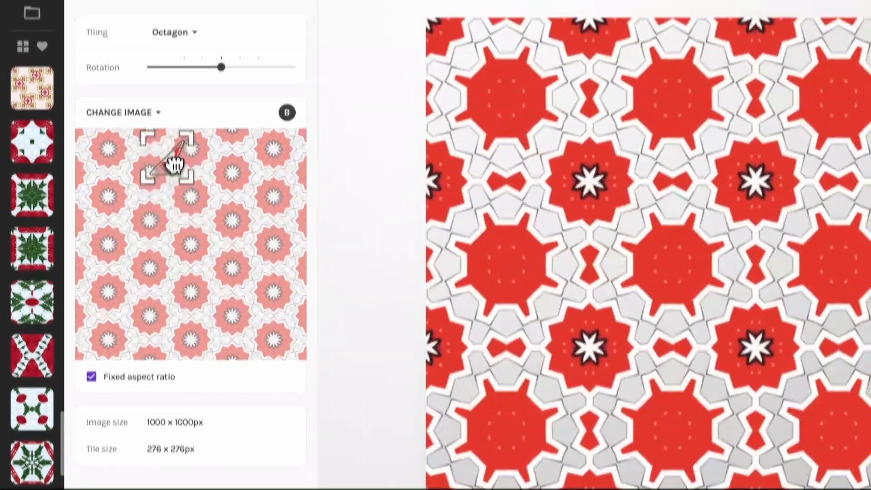
{"action": "left_click_drag", "start_coordinate": [174, 166], "coordinate": [171, 162]}
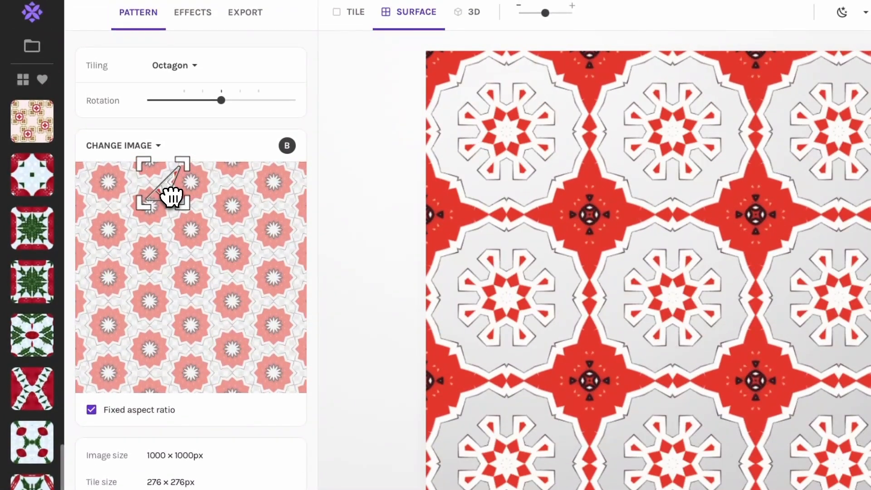
{"action": "left_click", "coordinate": [169, 68]}
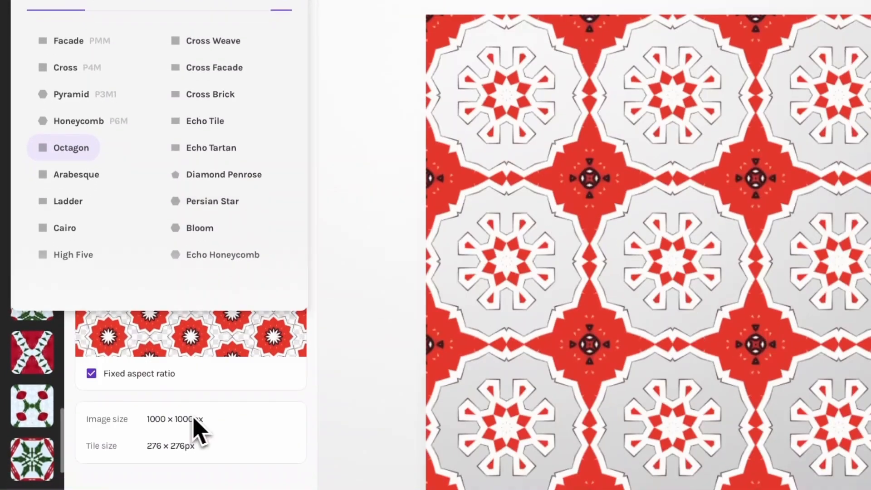
{"action": "left_click", "coordinate": [200, 440]}
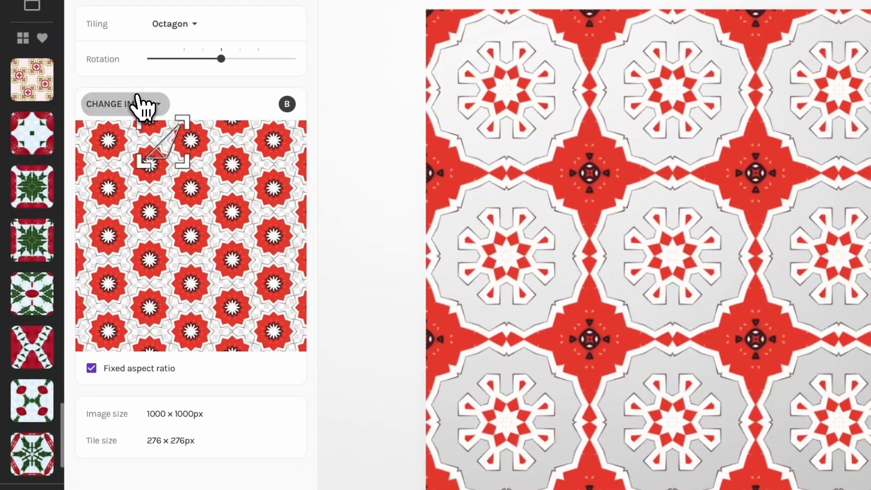
Replace the source image with the blue flower and button pattern and save a snapshot
{"action": "left_click", "coordinate": [139, 106]}
{"action": "scroll", "coordinate": [175, 140], "scroll_direction": "down", "scroll_amount": 5}
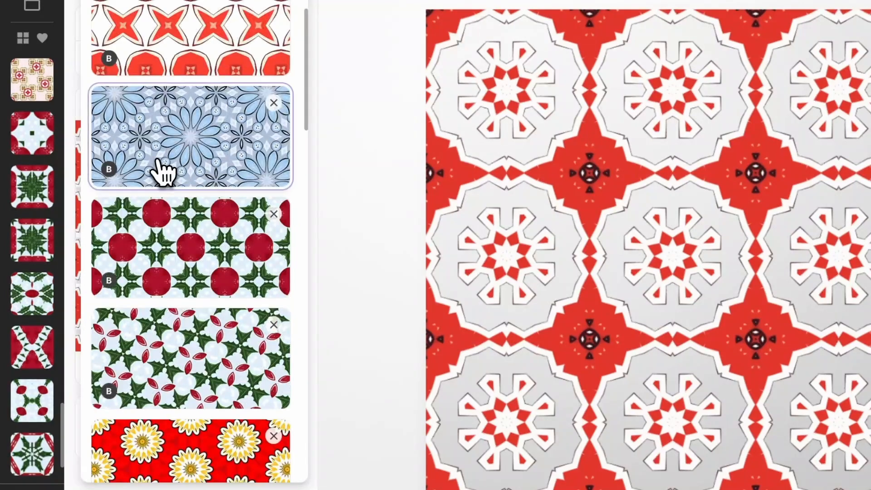
{"action": "left_click", "coordinate": [203, 156]}
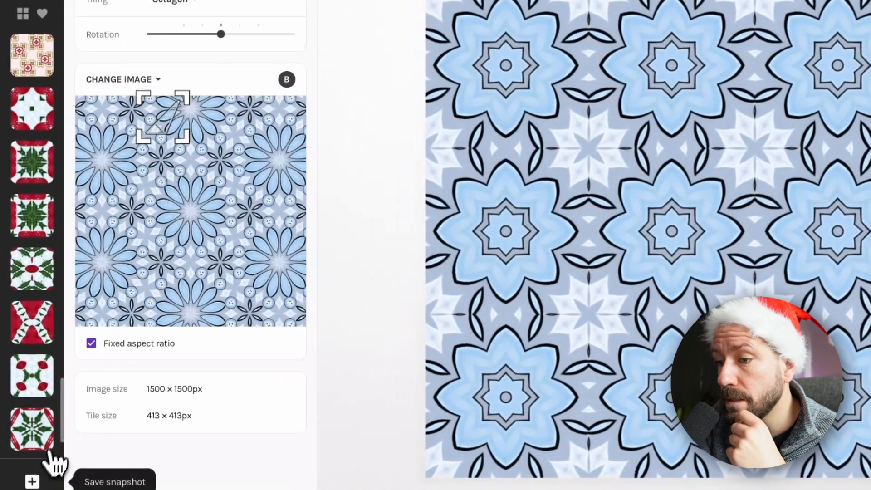
{"action": "left_click", "coordinate": [32, 479]}
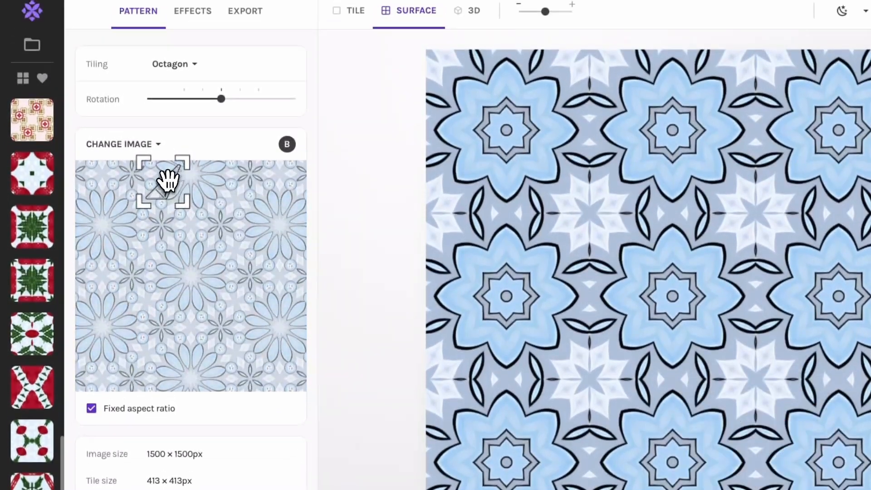
Apply the Cross tiling and move the sampling area to the left side of the upper-right blue flower
{"action": "left_click_drag", "start_coordinate": [168, 181], "coordinate": [176, 220]}
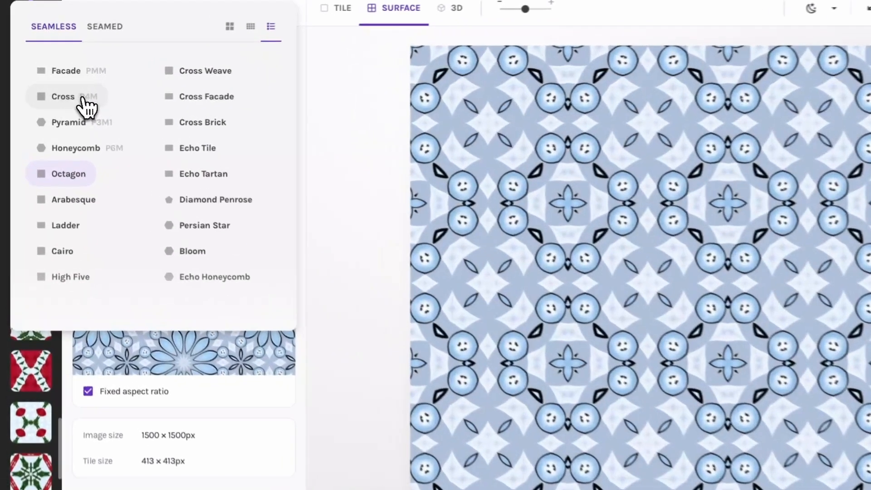
{"action": "left_click", "coordinate": [74, 96]}
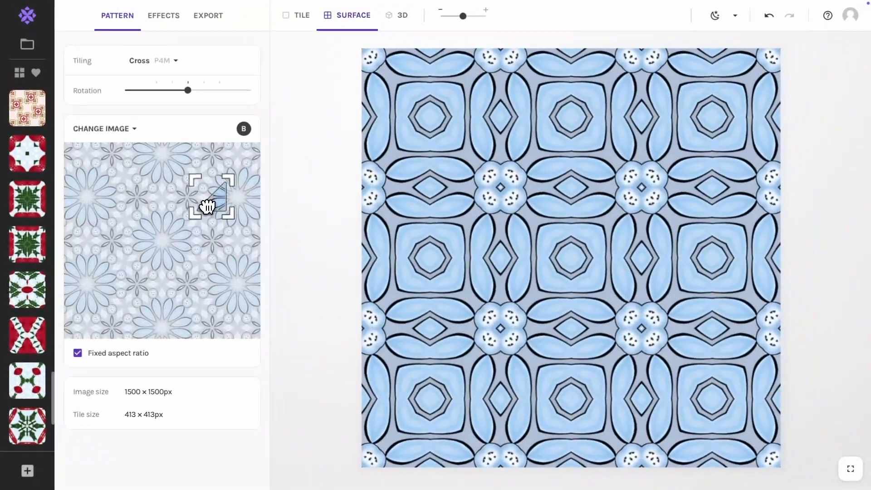
{"action": "left_click_drag", "start_coordinate": [251, 163], "coordinate": [249, 148]}
{"action": "left_click_drag", "start_coordinate": [211, 191], "coordinate": [216, 185]}
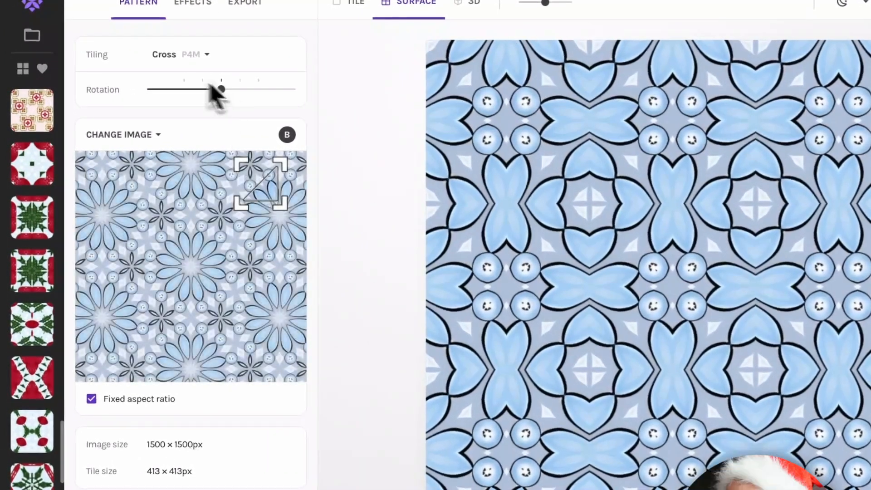
Apply the seamed Weave tiling, shift the sampling area slightly down beside the upper-right blue flower, and save a snapshot
{"action": "left_click", "coordinate": [184, 55]}
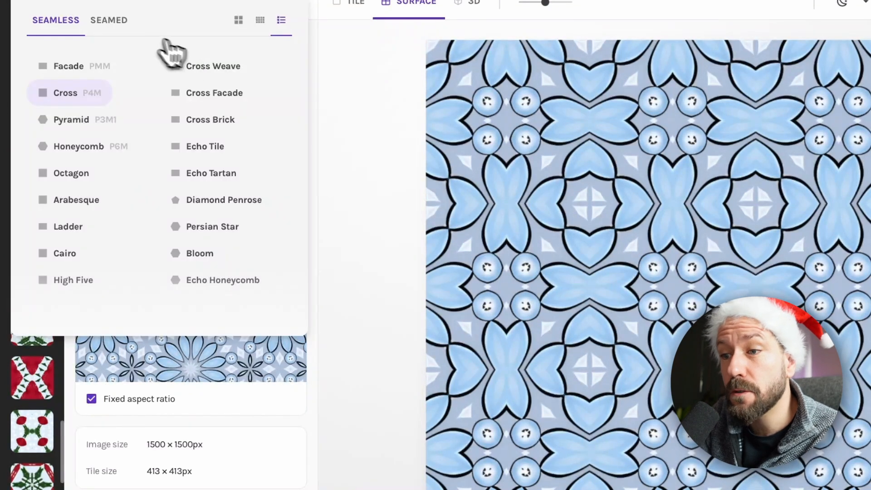
{"action": "left_click", "coordinate": [111, 23]}
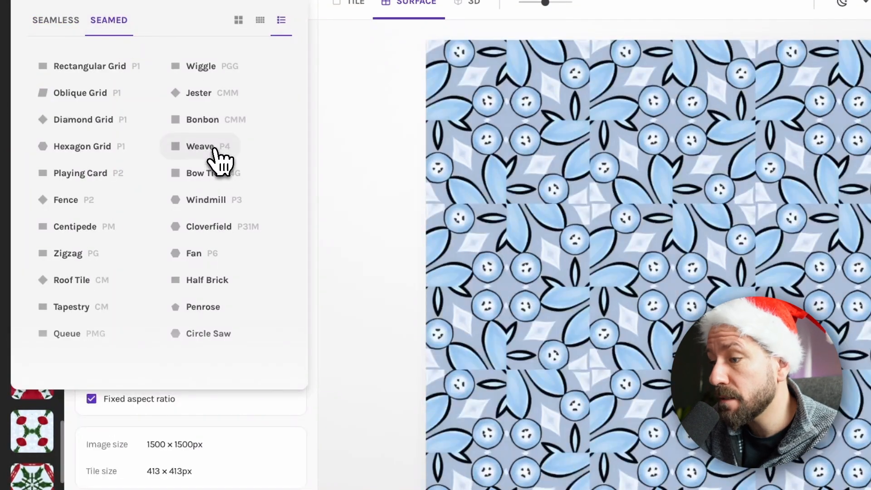
{"action": "left_click", "coordinate": [214, 150]}
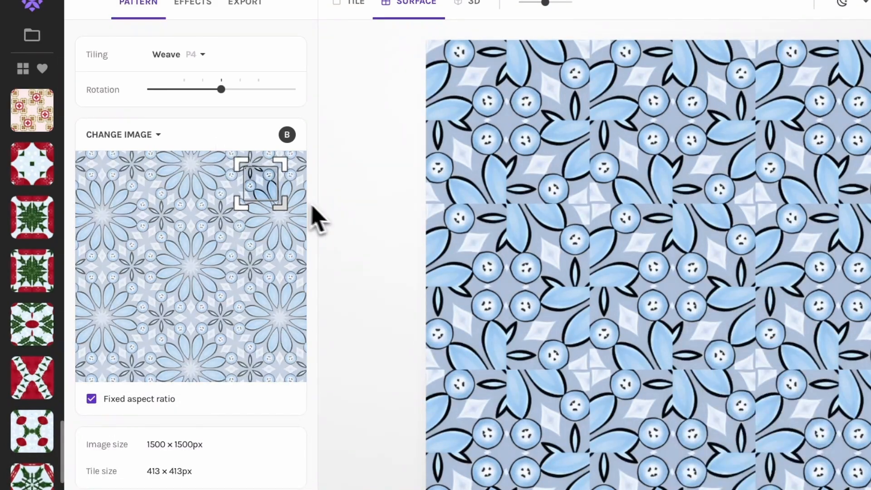
{"action": "left_click_drag", "start_coordinate": [264, 183], "coordinate": [267, 188]}
{"action": "left_click_drag", "start_coordinate": [265, 189], "coordinate": [263, 193]}
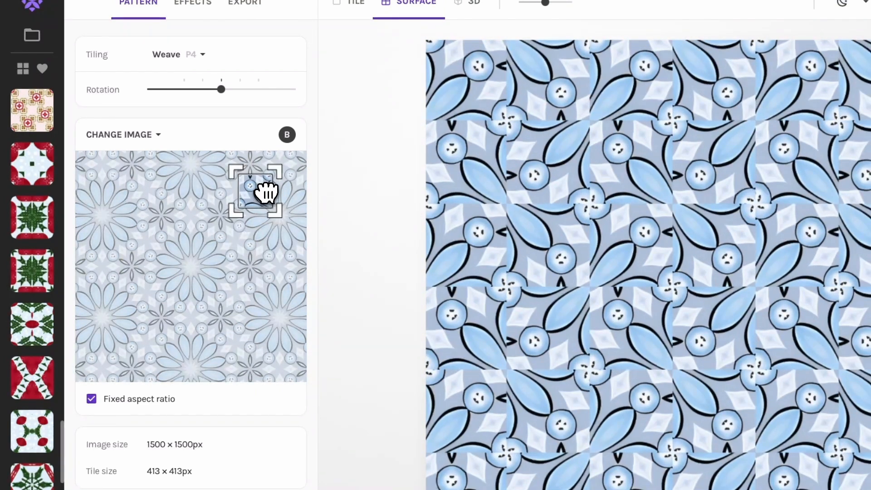
{"action": "scroll", "coordinate": [187, 341], "scroll_direction": "down", "scroll_amount": 2}
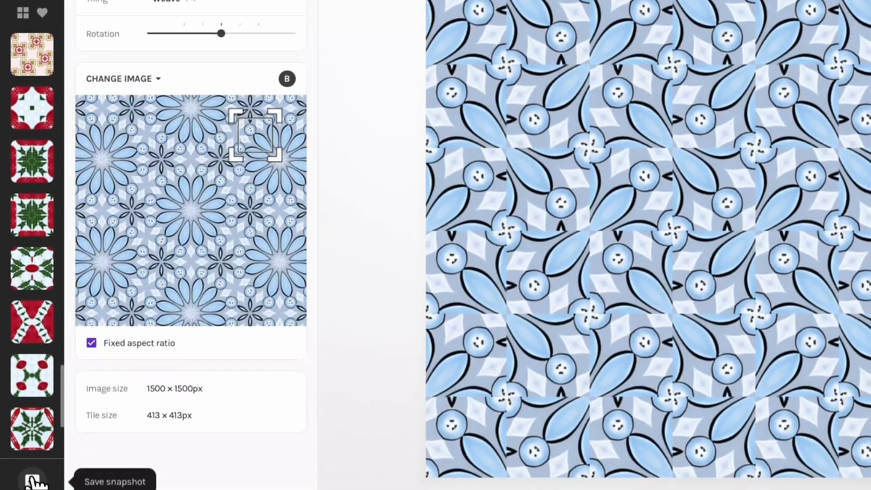
{"action": "left_click", "coordinate": [32, 480]}
Move the sampling area to the lower-left petals of the upper middle blue flower, set the rotation to 45, and save a snapshot
{"action": "scroll", "coordinate": [272, 165], "scroll_direction": "up", "scroll_amount": 2}
{"action": "left_click_drag", "start_coordinate": [249, 172], "coordinate": [204, 176]}
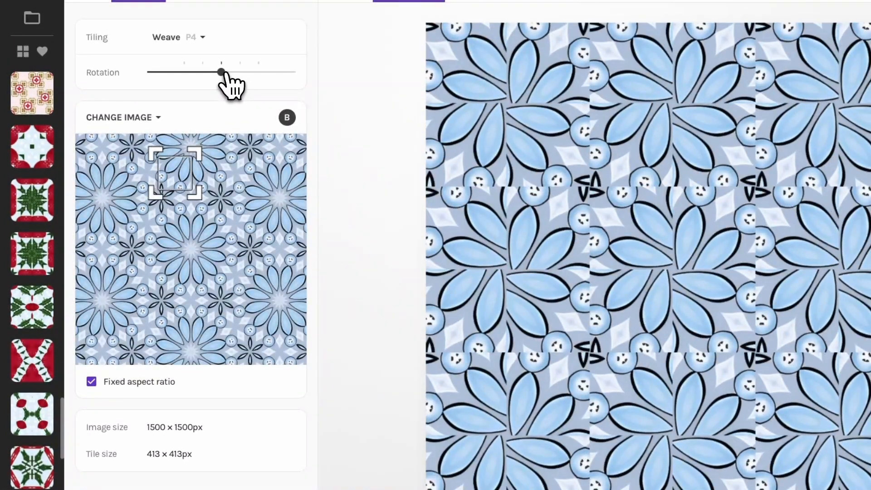
{"action": "left_click", "coordinate": [239, 71]}
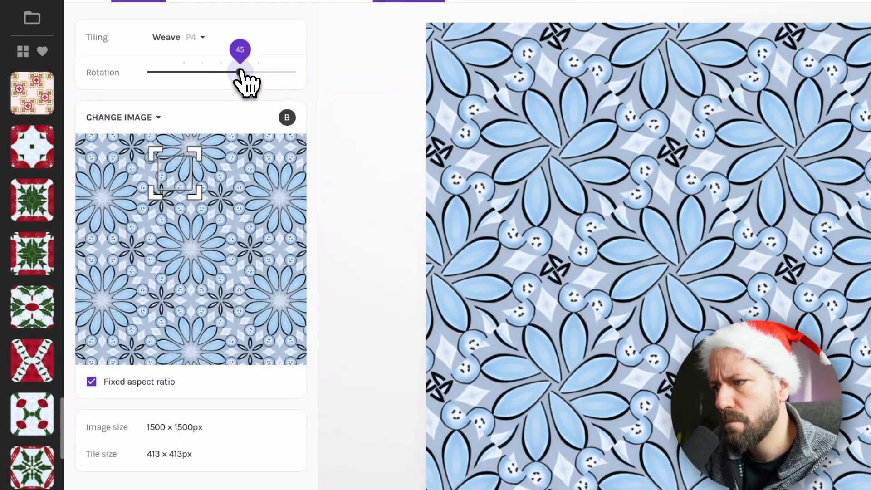
{"action": "scroll", "coordinate": [74, 340], "scroll_direction": "down", "scroll_amount": 1}
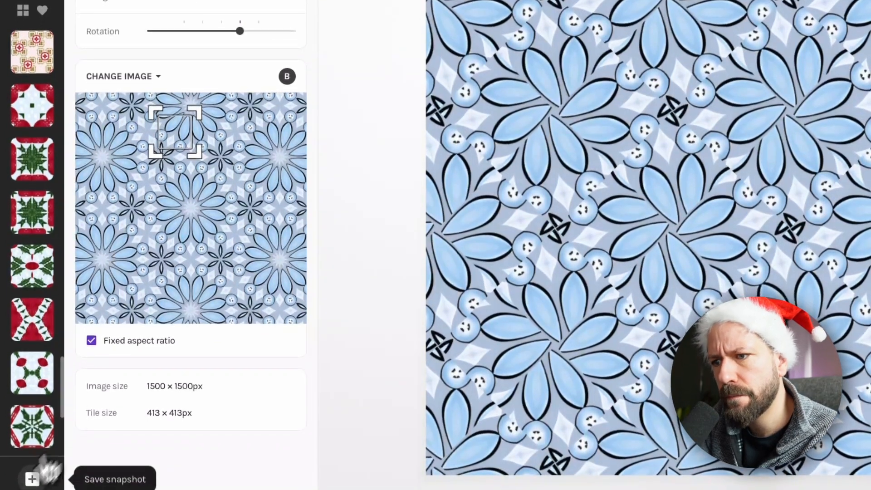
Move the sampling area to the upper-right petals of the central blue flower and shrink it to a 396 × 396 px tile
{"action": "scroll", "coordinate": [205, 214], "scroll_direction": "up", "scroll_amount": 2}
{"action": "left_click_drag", "start_coordinate": [186, 179], "coordinate": [129, 201]}
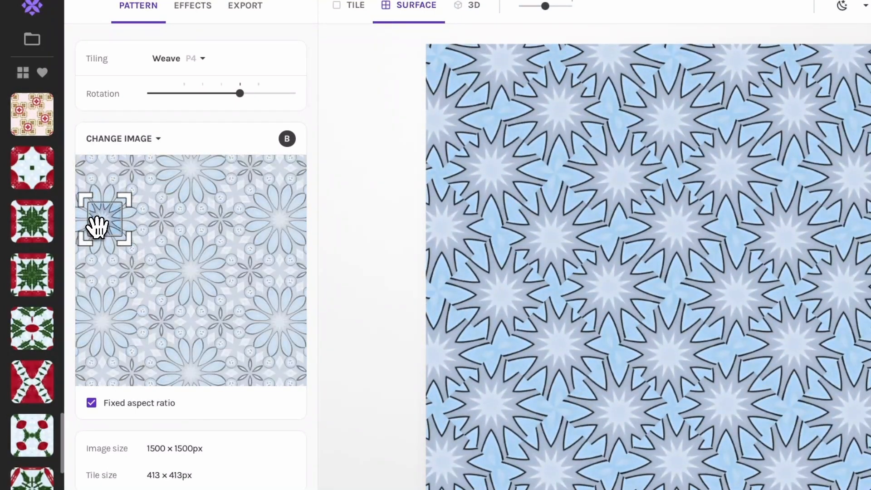
{"action": "left_click_drag", "start_coordinate": [97, 225], "coordinate": [175, 266]}
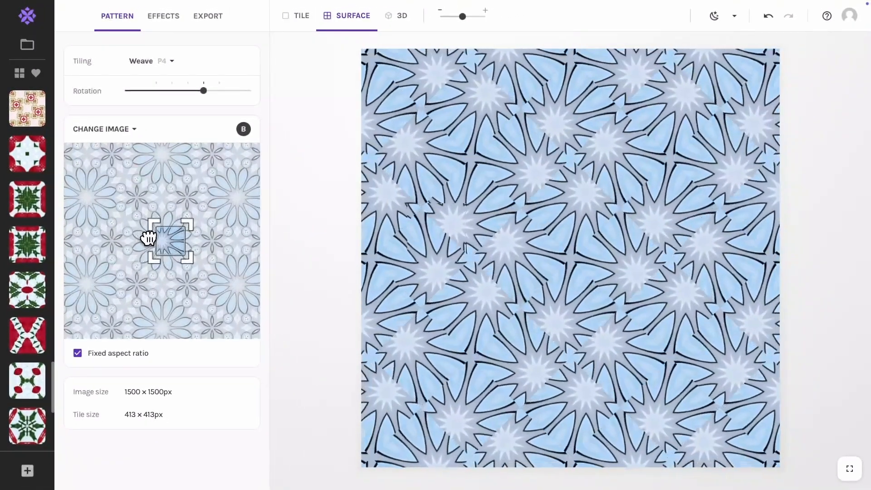
{"action": "mouse_move", "coordinate": [148, 238]}
{"action": "left_mouse_down"}
{"action": "mouse_move", "coordinate": [155, 240]}
{"action": "mouse_move", "coordinate": [148, 227]}
{"action": "mouse_move", "coordinate": [157, 235]}
{"action": "left_mouse_up"}
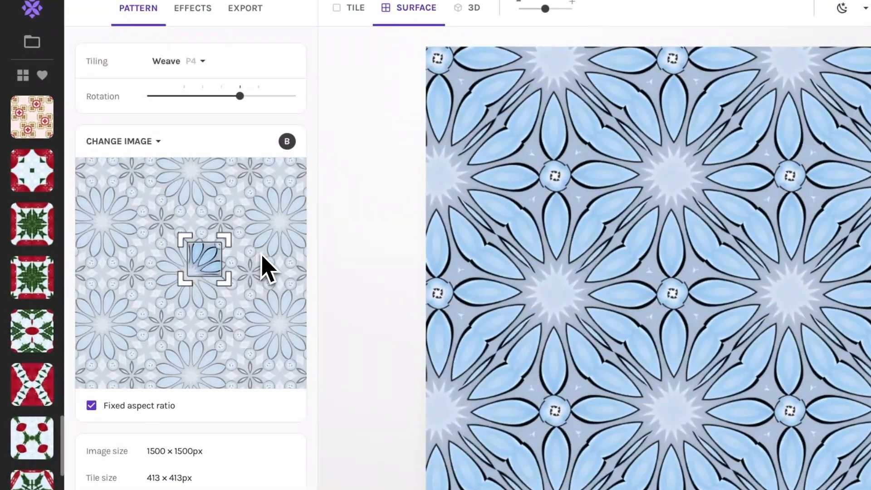
{"action": "left_click_drag", "start_coordinate": [233, 239], "coordinate": [206, 266]}
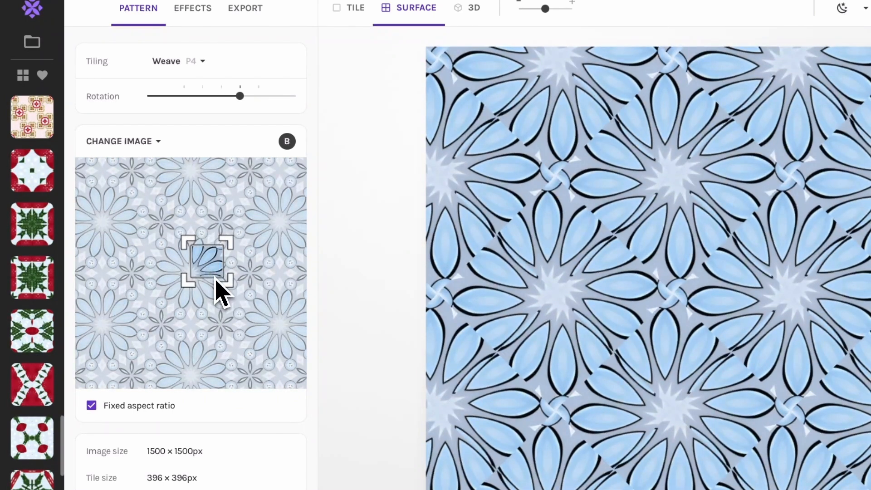
Apply the seamed Cloverfield tiling, move the sampling area to the upper middle blue flower's lower petals, and save a snapshot
{"action": "left_click", "coordinate": [186, 63]}
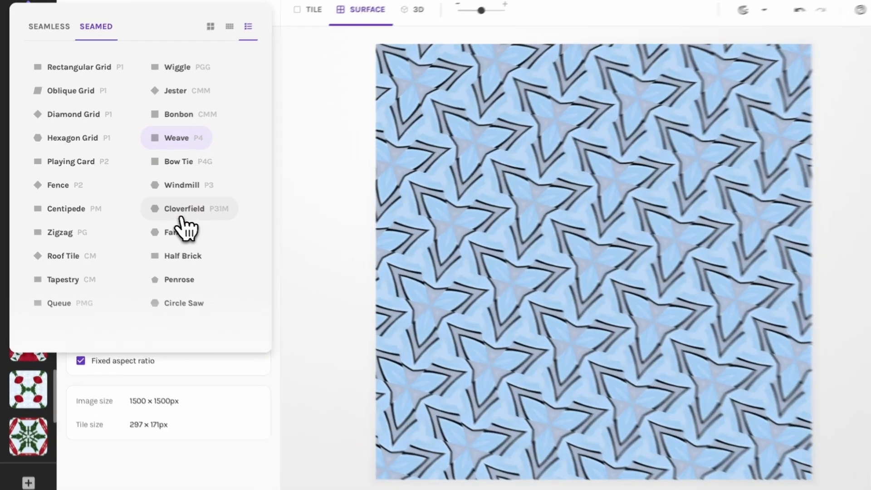
{"action": "left_click", "coordinate": [180, 215]}
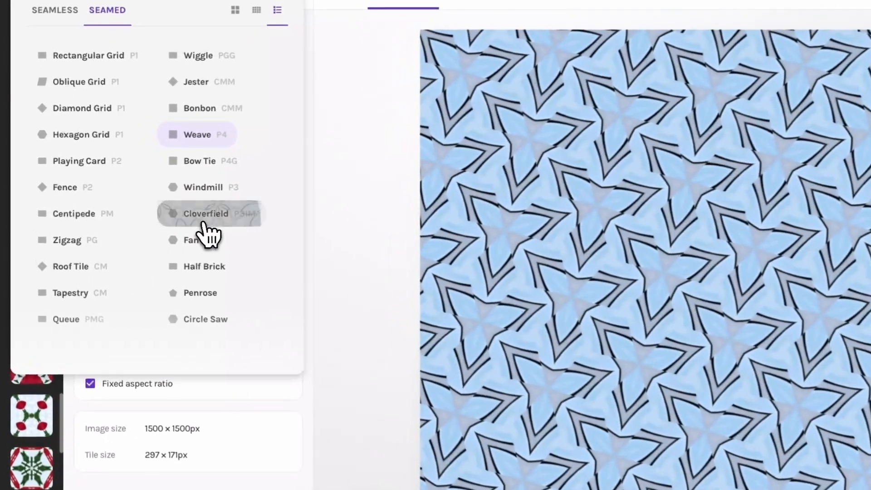
{"action": "left_click_drag", "start_coordinate": [177, 171], "coordinate": [179, 172]}
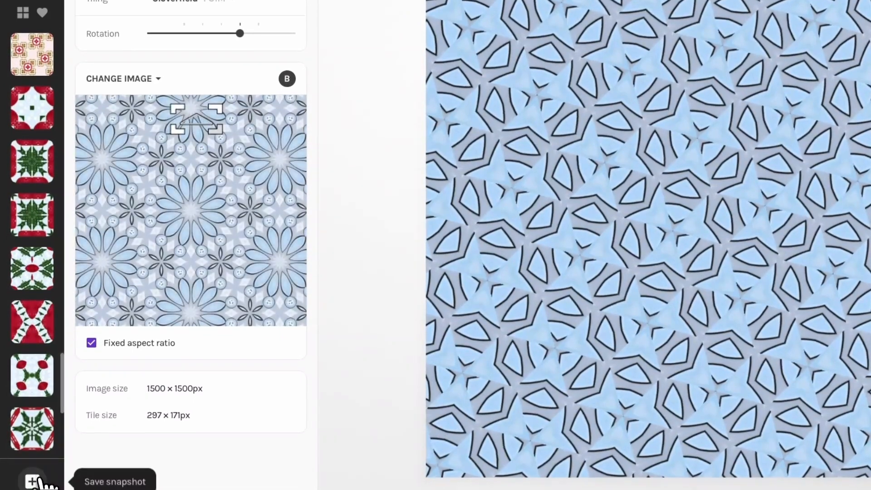
{"action": "left_click", "coordinate": [32, 483]}
{"action": "scroll", "coordinate": [58, 276], "scroll_direction": "down", "scroll_amount": 8}
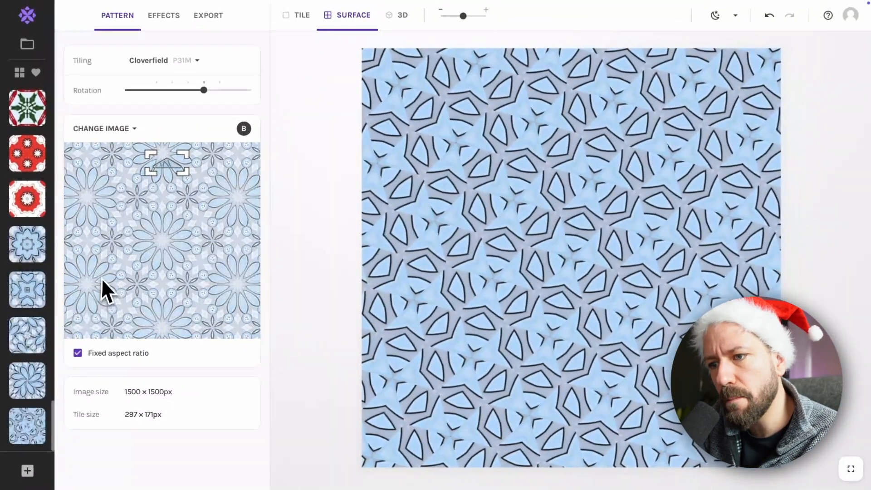
Load the snapshot with the red and white holly X motif and apply the seamed Fence tiling
{"action": "scroll", "coordinate": [33, 200], "scroll_direction": "up", "scroll_amount": 5}
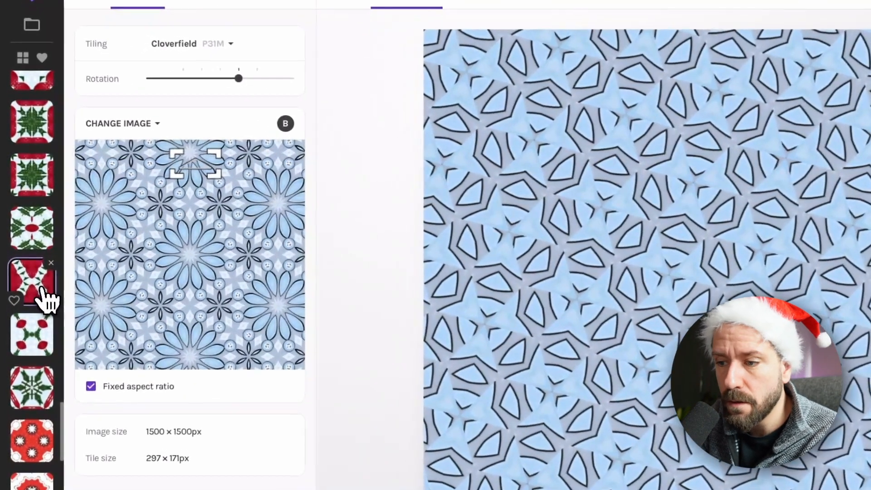
{"action": "left_click", "coordinate": [39, 275]}
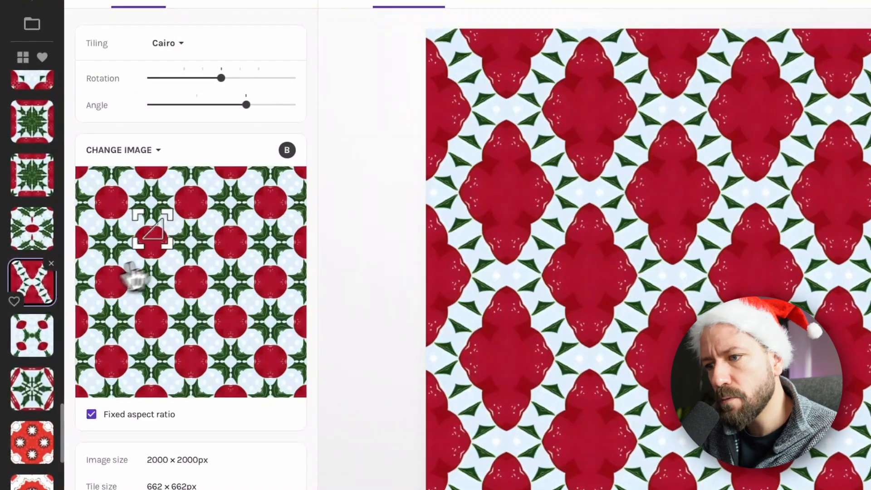
{"action": "left_click", "coordinate": [168, 45]}
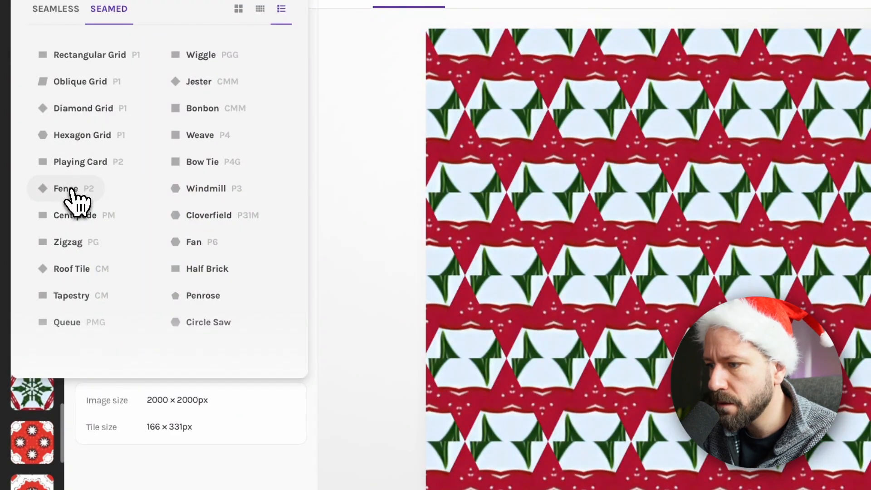
{"action": "left_click", "coordinate": [73, 188]}
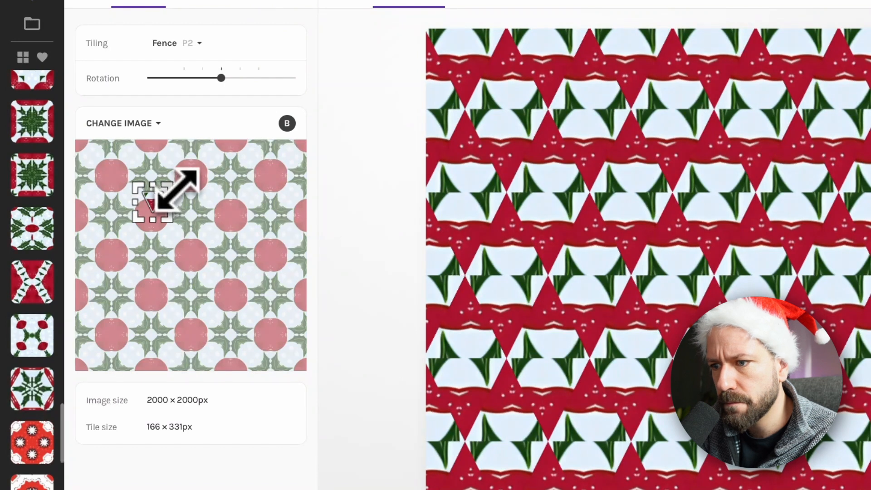
Enlarge the sampling area around the upper-left red ornament to a 305 × 840 px tile and save a snapshot
{"action": "left_click_drag", "start_coordinate": [177, 190], "coordinate": [184, 178]}
{"action": "left_click_drag", "start_coordinate": [138, 209], "coordinate": [135, 223]}
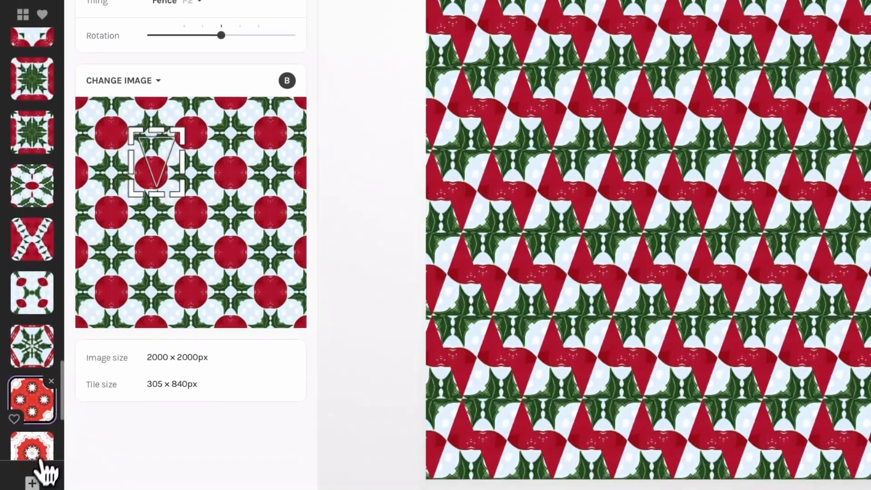
{"action": "left_click", "coordinate": [32, 481]}
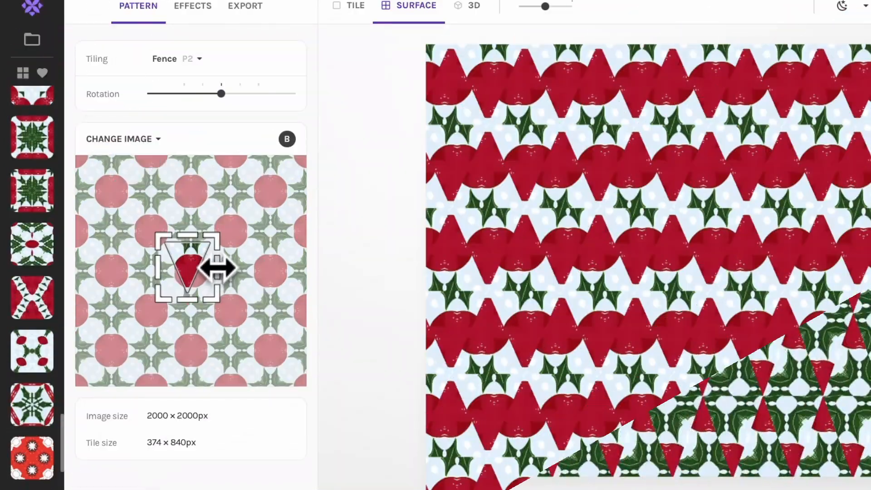
Narrow the sampling area over the middle red ornament and try the seamed Bow Tie tiling
{"action": "left_click_drag", "start_coordinate": [218, 266], "coordinate": [204, 268]}
{"action": "left_click", "coordinate": [165, 59]}
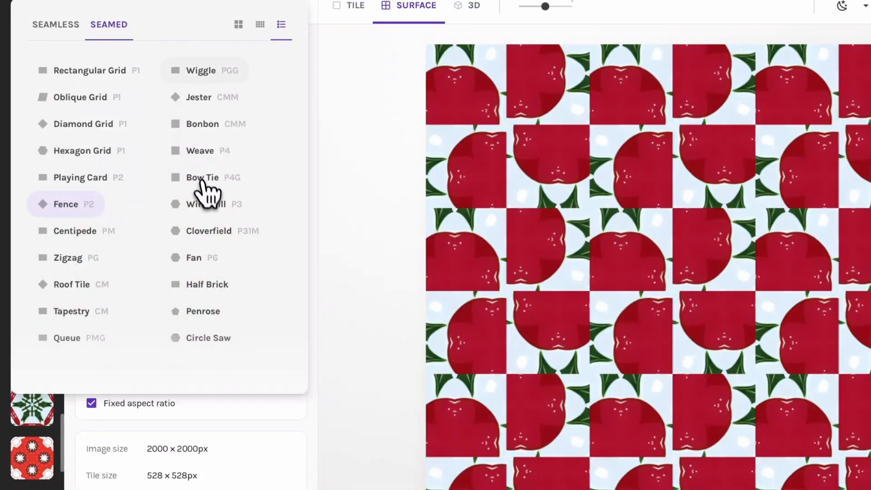
{"action": "left_click", "coordinate": [209, 181]}
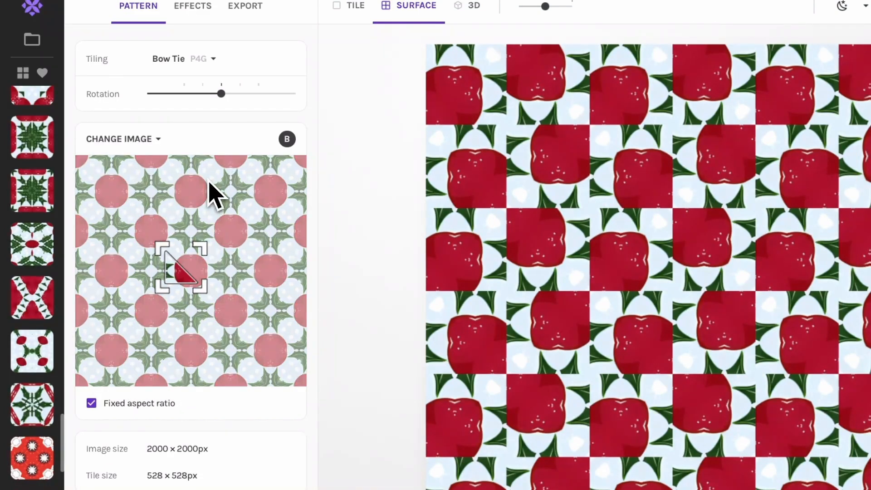
Apply the seamed Windmill tiling and resize the sampling area to a 748 × 432 px tile covering holly leaves and the middle ornament
{"action": "left_click", "coordinate": [191, 61]}
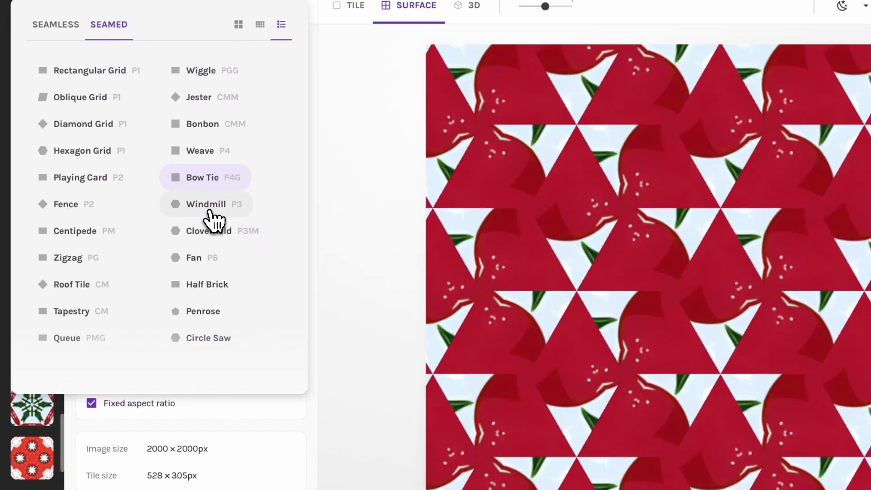
{"action": "left_click", "coordinate": [207, 205]}
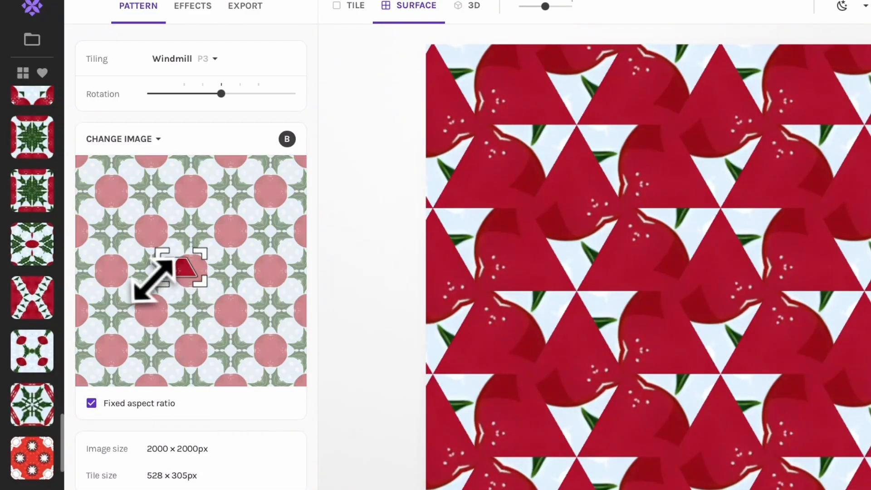
{"action": "left_click_drag", "start_coordinate": [153, 281], "coordinate": [152, 294]}
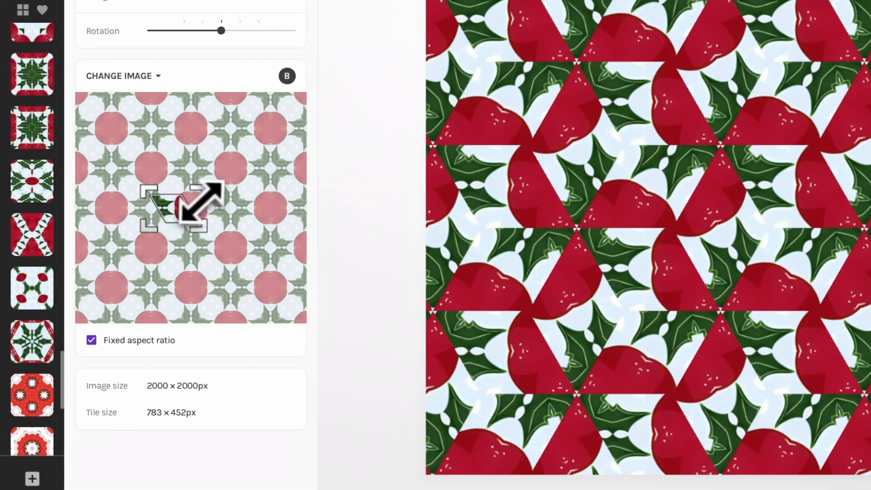
{"action": "left_click_drag", "start_coordinate": [201, 202], "coordinate": [208, 195]}
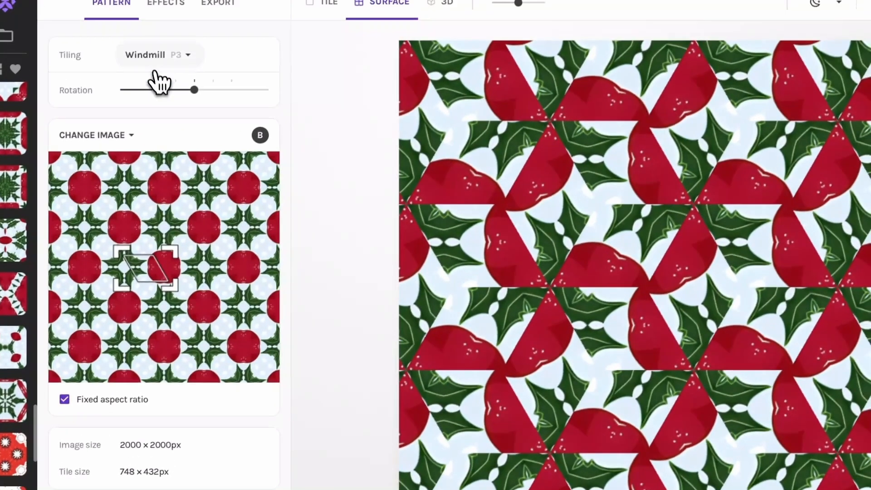
Apply the seamed Cloverfield tiling, move the sampling area onto the holly leaves below the upper-right ornament, and save a snapshot
{"action": "left_click", "coordinate": [181, 2]}
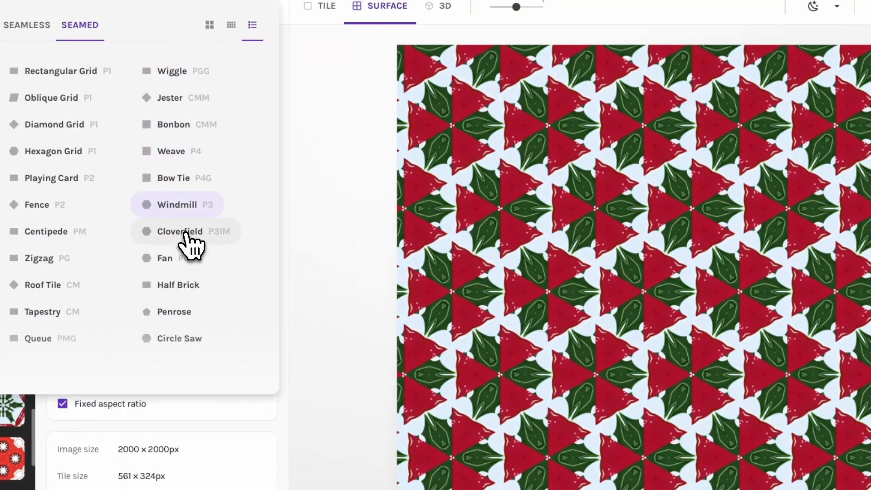
{"action": "left_click", "coordinate": [185, 232]}
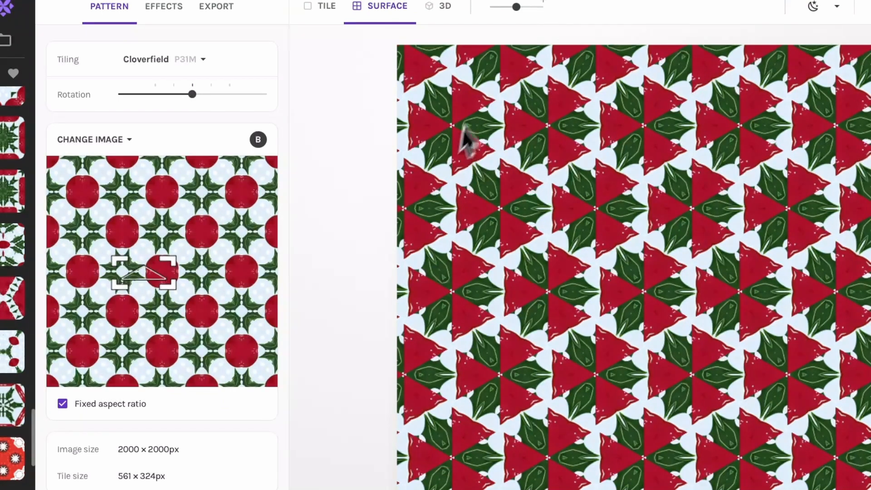
{"action": "left_click_drag", "start_coordinate": [515, 11], "coordinate": [529, 17]}
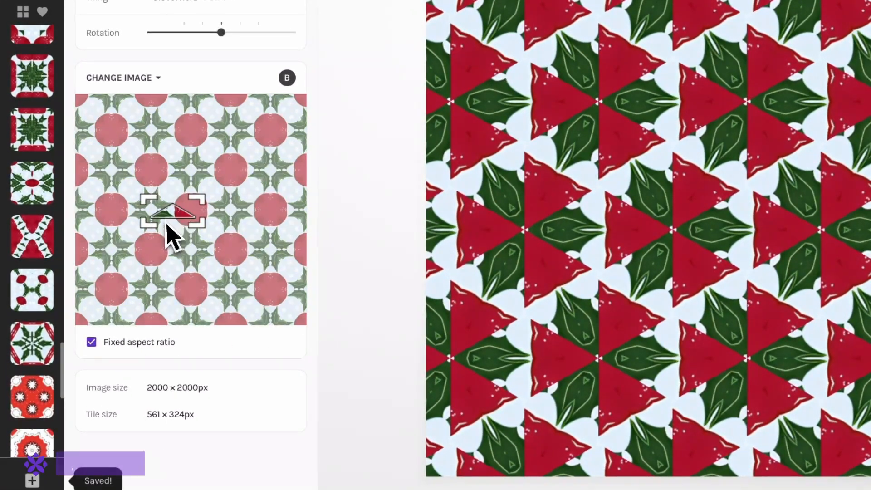
{"action": "left_click_drag", "start_coordinate": [179, 204], "coordinate": [264, 159]}
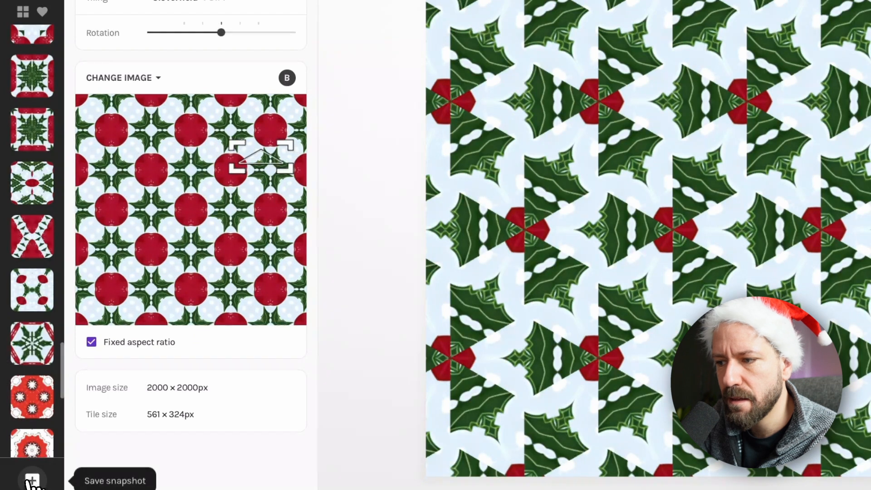
{"action": "left_click", "coordinate": [45, 468]}
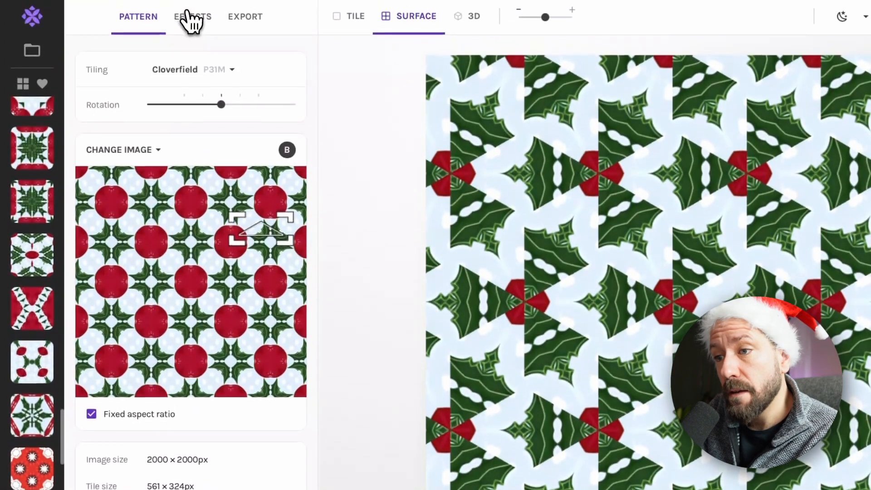
Enable the Metamorphosis surface effect with the Circular type and an amount of 0.4
{"action": "left_click", "coordinate": [190, 17]}
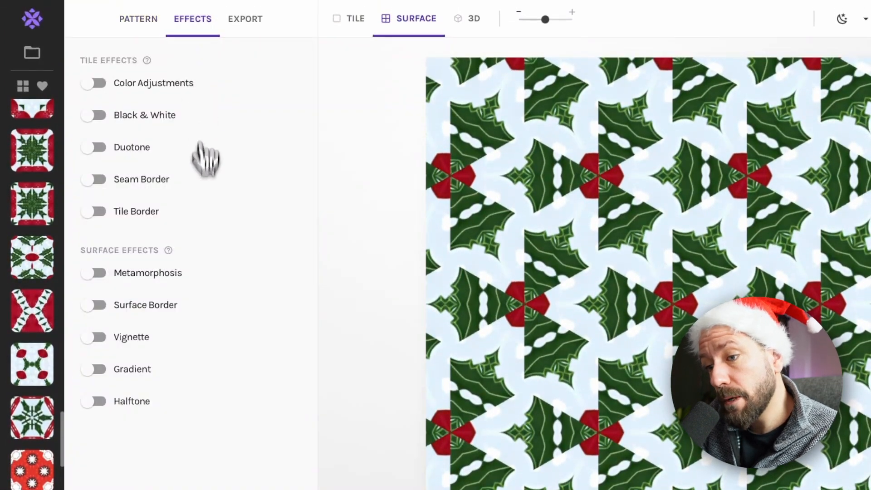
{"action": "left_click", "coordinate": [93, 273]}
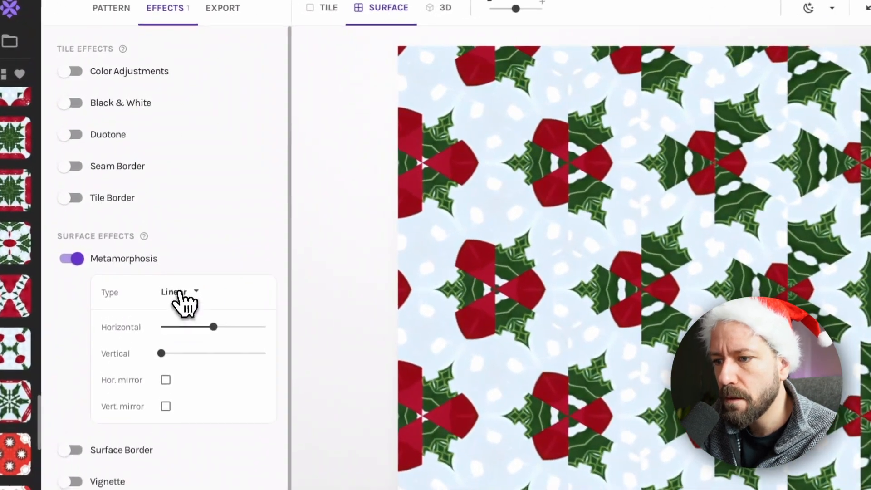
{"action": "left_click", "coordinate": [172, 260]}
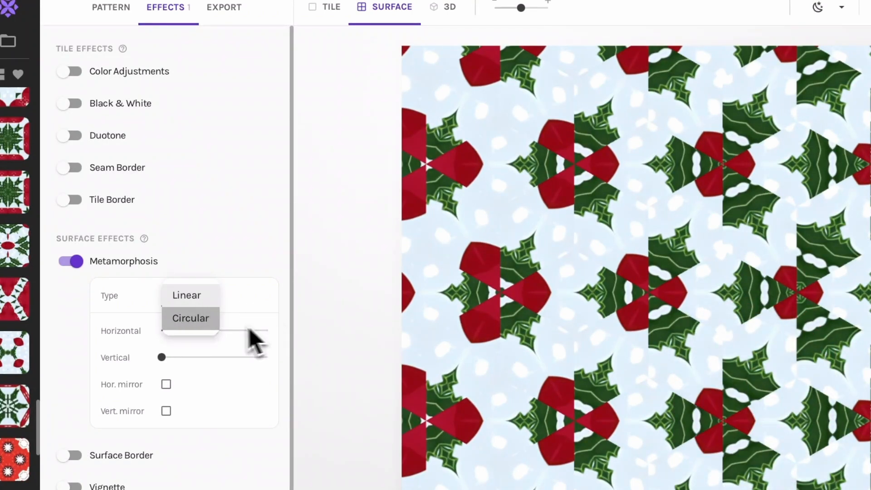
{"action": "left_click", "coordinate": [200, 319]}
{"action": "left_click_drag", "start_coordinate": [189, 330], "coordinate": [272, 329]}
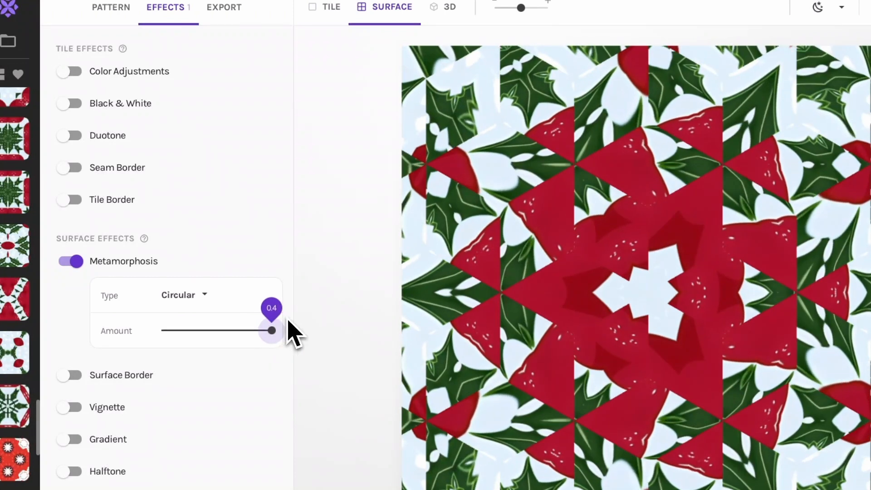
{"action": "left_click_drag", "start_coordinate": [521, 8], "coordinate": [514, 16]}
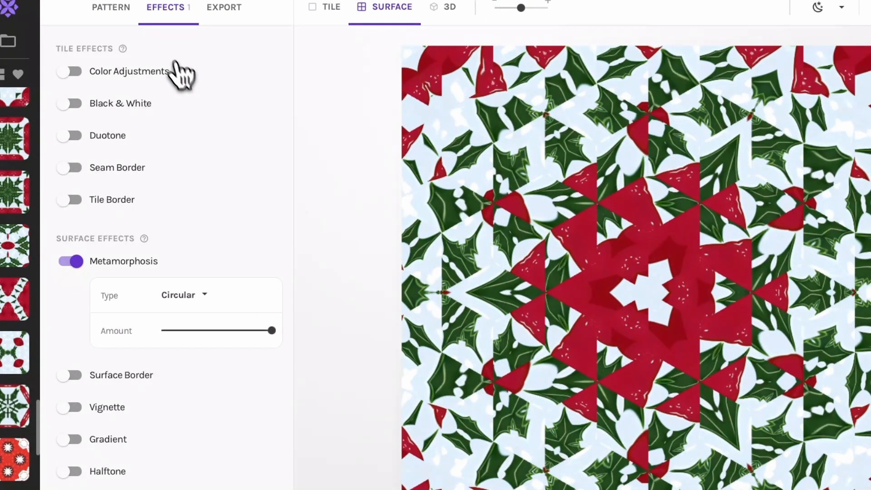
Apply the seamless Persian Star tiling and place the sampling area across the middle red ornament and the holly leaves beside it
{"action": "left_click", "coordinate": [112, 7]}
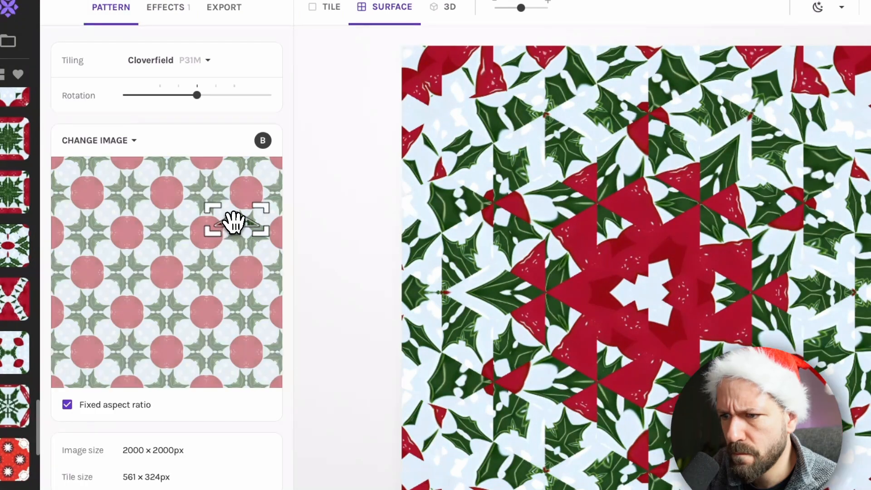
{"action": "left_click_drag", "start_coordinate": [229, 219], "coordinate": [175, 249]}
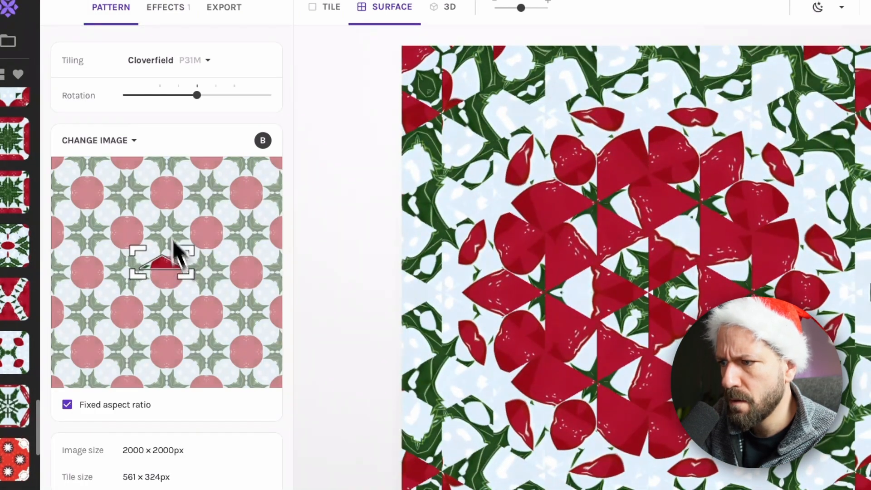
{"action": "left_click", "coordinate": [150, 64]}
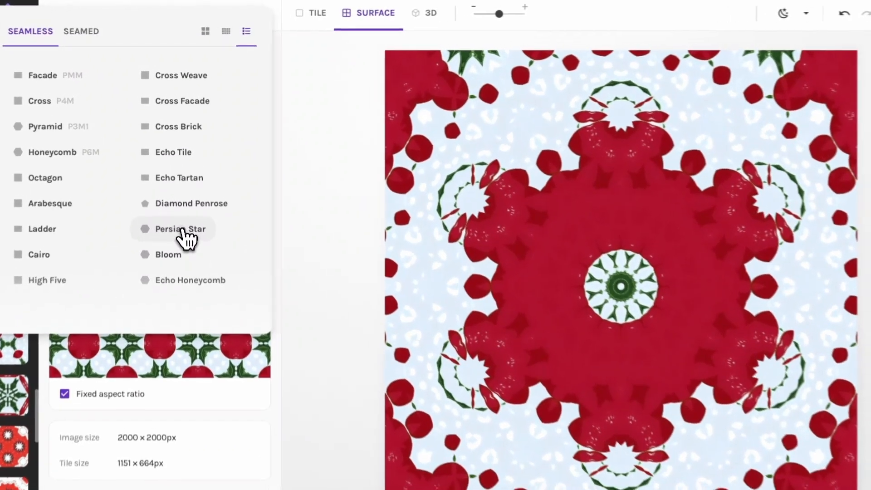
{"action": "left_click", "coordinate": [180, 208]}
{"action": "left_click_drag", "start_coordinate": [181, 247], "coordinate": [186, 271]}
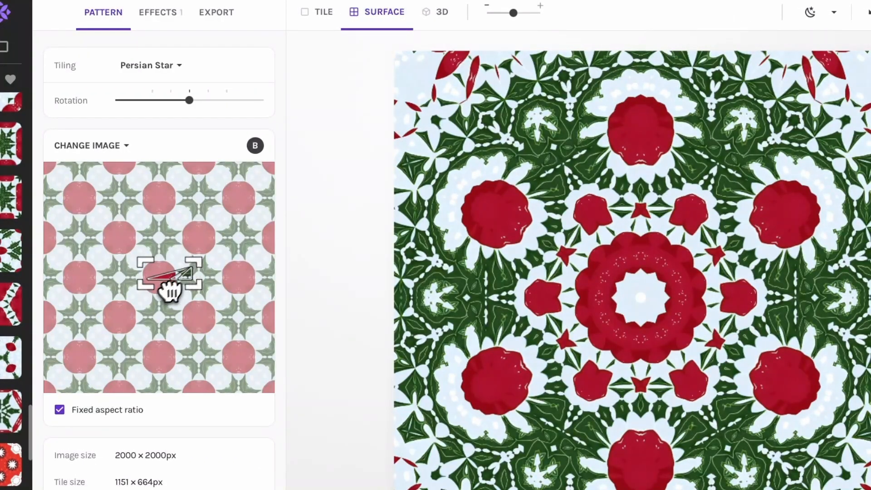
{"action": "left_click_drag", "start_coordinate": [236, 285], "coordinate": [237, 284]}
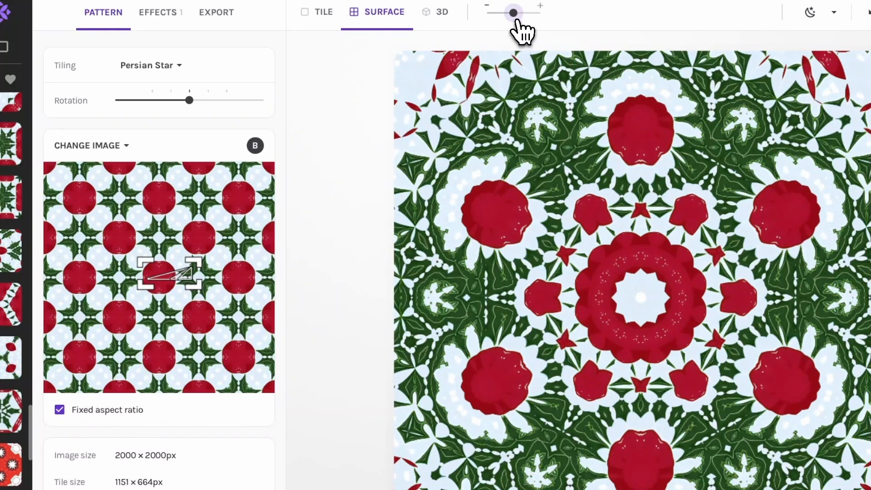
Set the surface export size to fit the preview area and save a snapshot of the Persian Star pattern
{"action": "left_click_drag", "start_coordinate": [514, 20], "coordinate": [509, 20]}
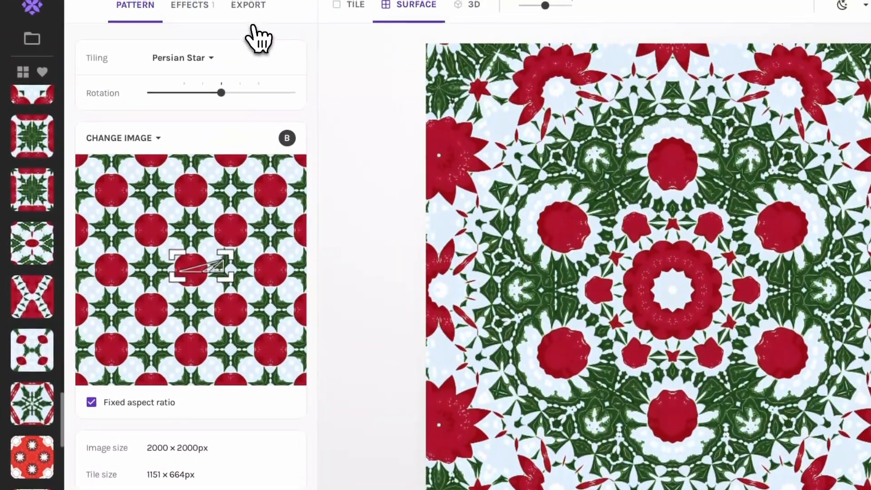
{"action": "left_click", "coordinate": [244, 22]}
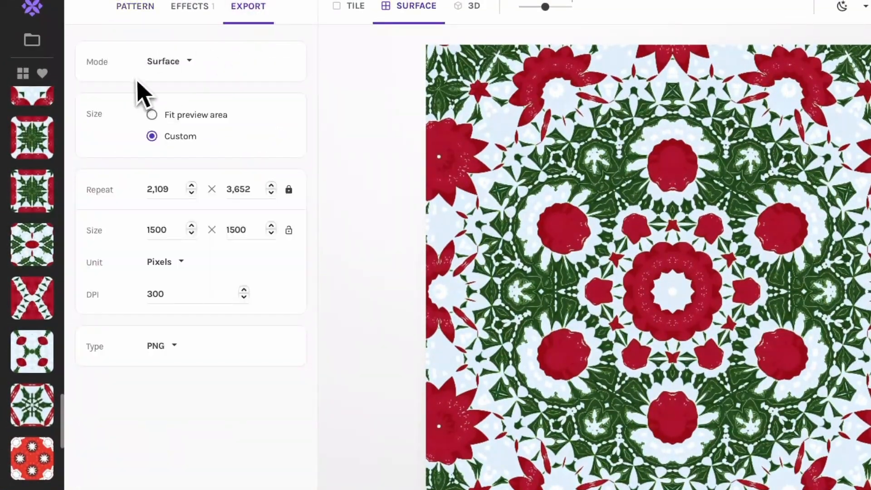
{"action": "left_click", "coordinate": [153, 113]}
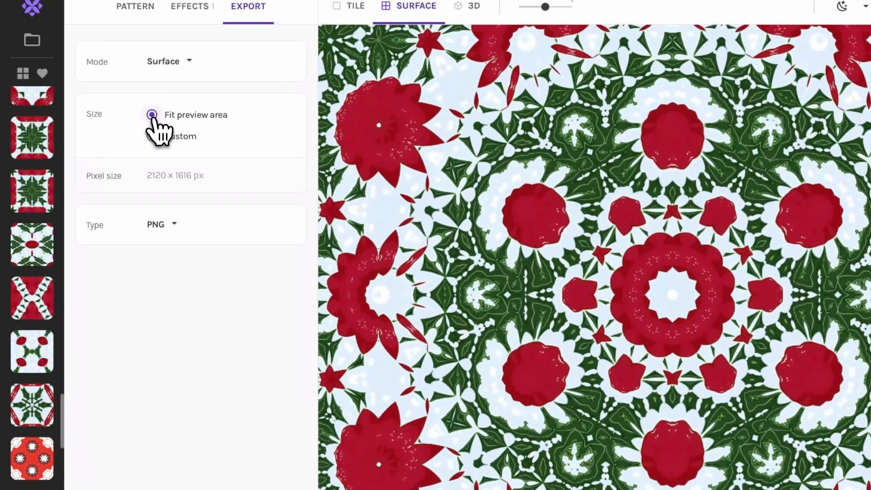
{"action": "left_click", "coordinate": [146, 13]}
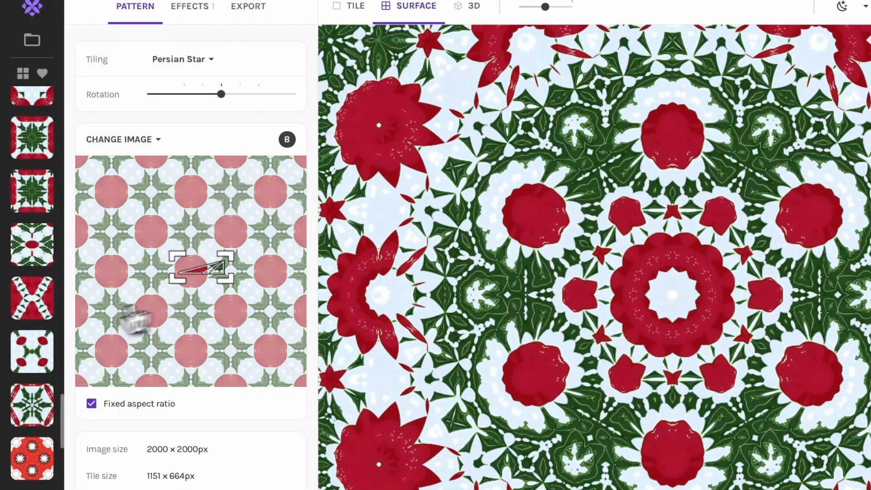
{"action": "scroll", "coordinate": [13, 400], "scroll_direction": "down", "scroll_amount": 5}
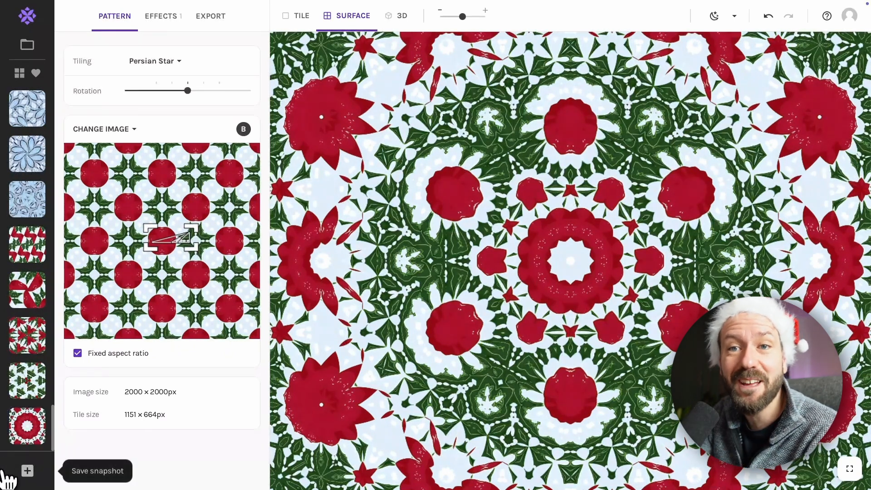
{"action": "mouse_move", "coordinate": [4, 443]}
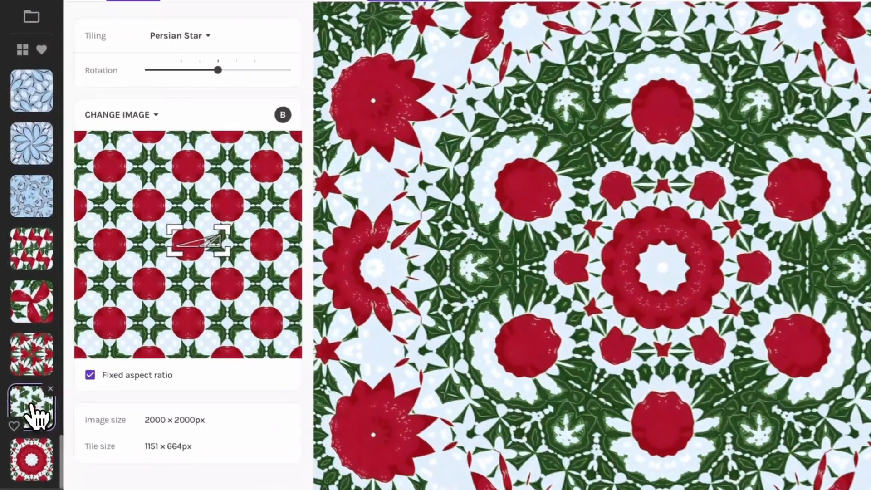
Review the saved Cloverfield and Windmill snapshots made from the ornament and holly surface, enlarging the pattern preview
{"action": "left_click", "coordinate": [30, 385]}
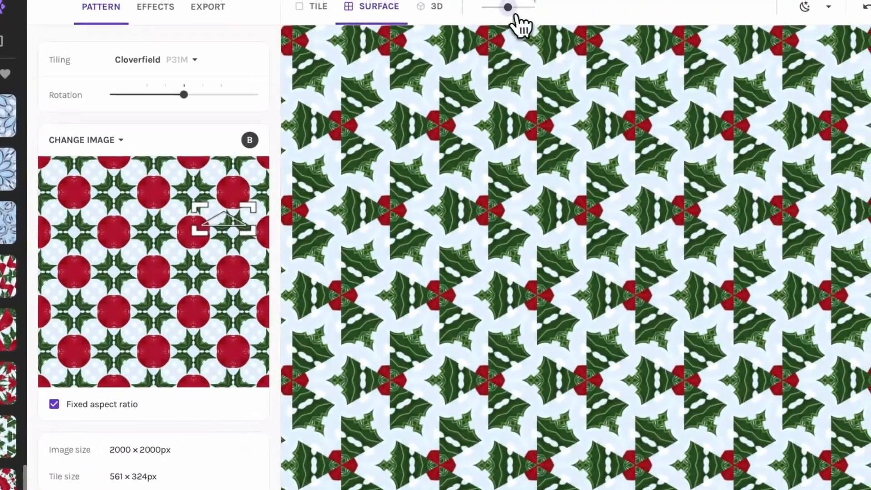
{"action": "left_click_drag", "start_coordinate": [518, 16], "coordinate": [525, 17]}
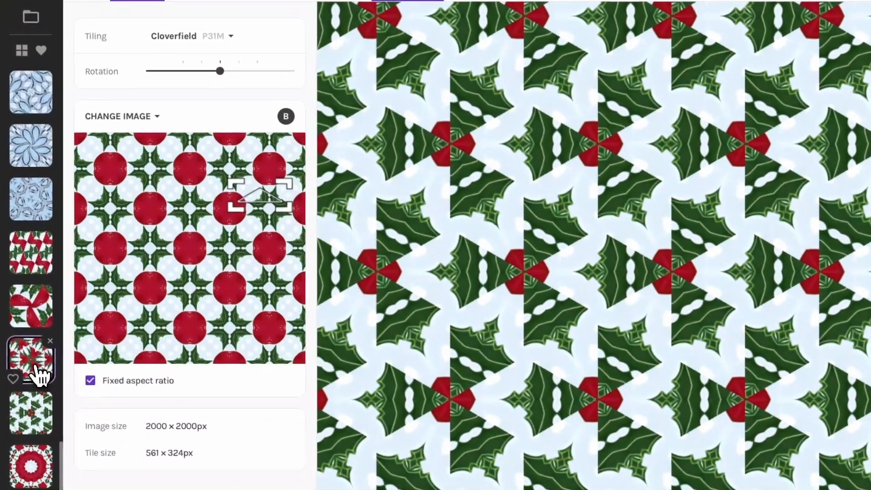
{"action": "left_click", "coordinate": [23, 310]}
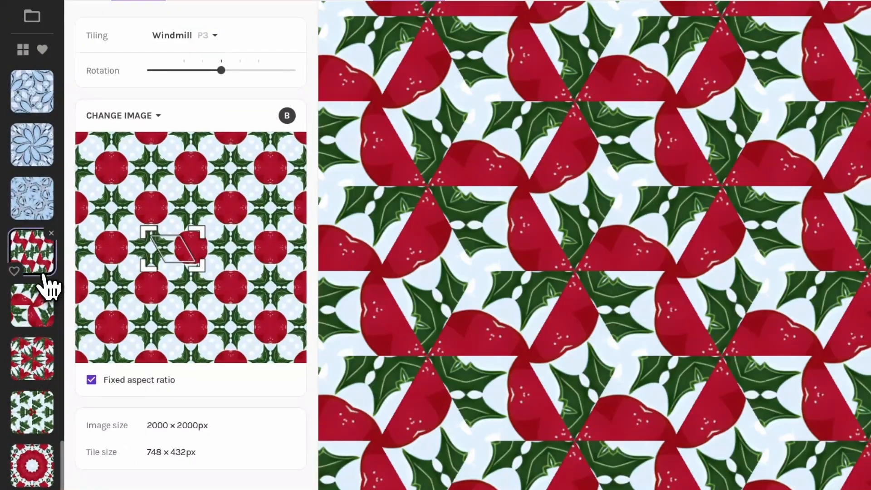
Review the saved blue flower snapshots with Cloverfield, Weave, Cross and Octagon tilings
{"action": "left_click", "coordinate": [33, 200]}
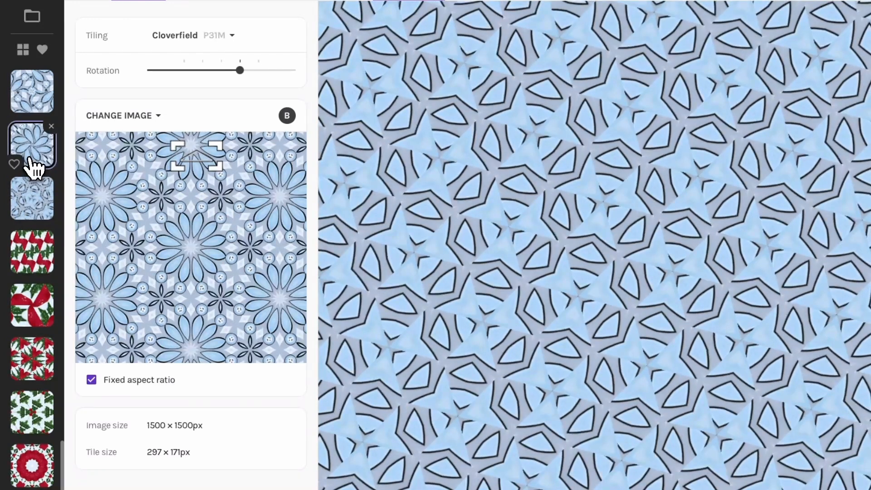
{"action": "left_click", "coordinate": [29, 157]}
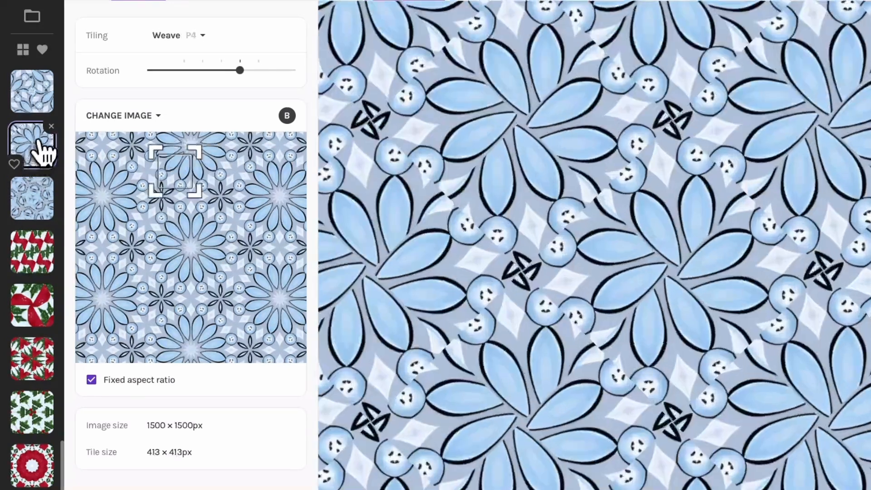
{"action": "scroll", "coordinate": [35, 190], "scroll_direction": "up", "scroll_amount": 2}
{"action": "left_click", "coordinate": [34, 191]}
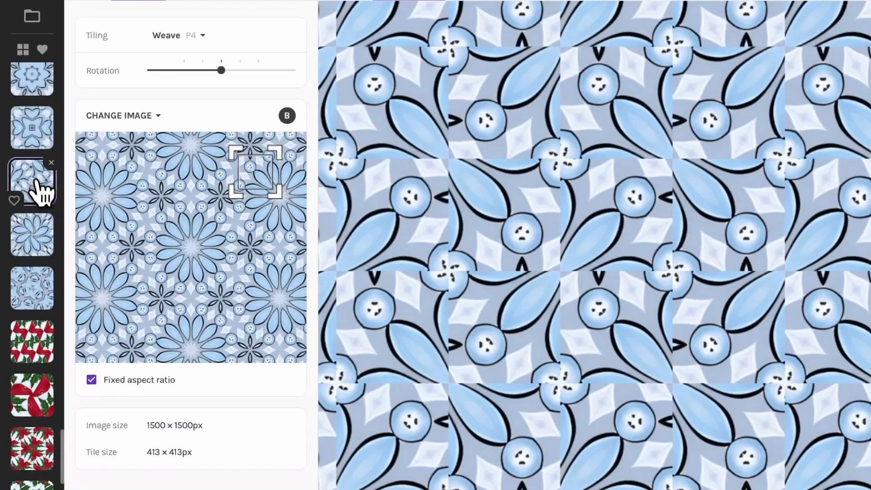
{"action": "scroll", "coordinate": [40, 205], "scroll_direction": "up", "scroll_amount": 2}
{"action": "left_click", "coordinate": [31, 200]}
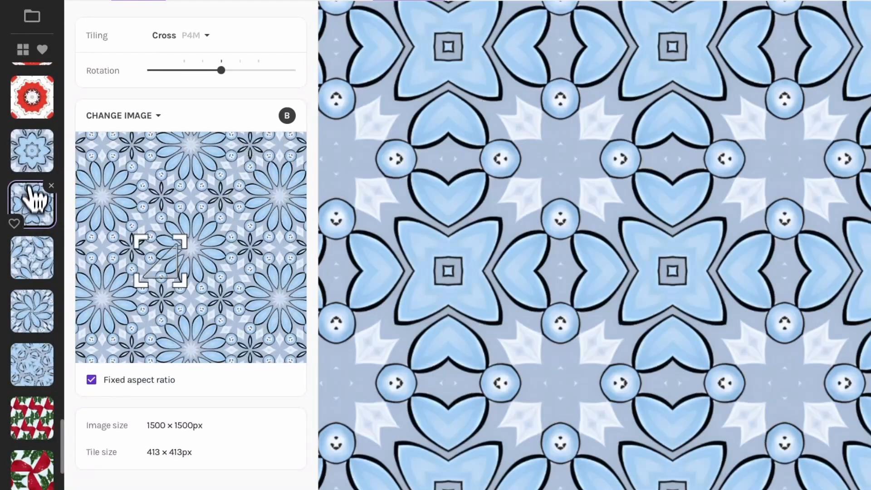
{"action": "left_click", "coordinate": [32, 168]}
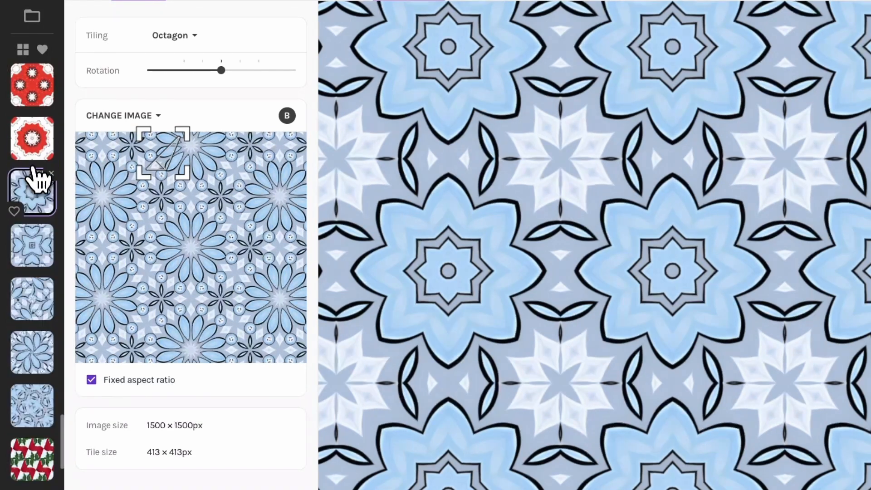
Review the saved red and white flower snapshots with Octagon and Arabesque tilings
{"action": "scroll", "coordinate": [36, 191], "scroll_direction": "up", "scroll_amount": 2}
{"action": "left_click", "coordinate": [34, 186]}
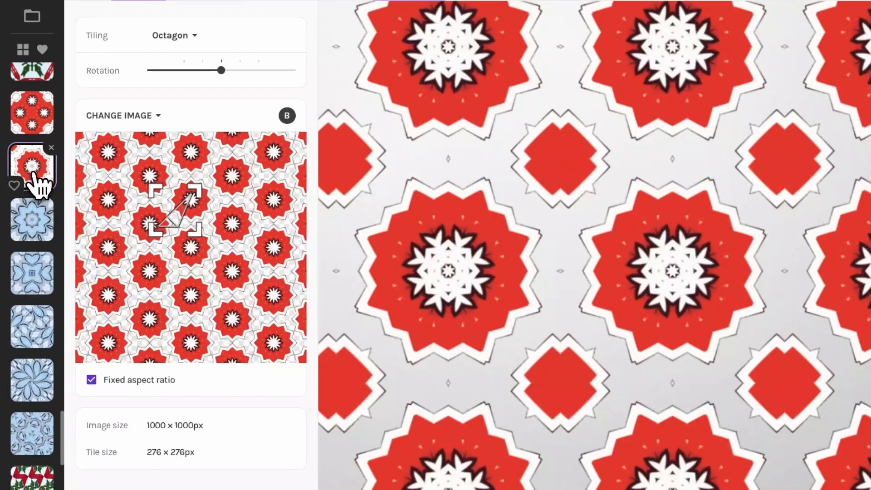
{"action": "scroll", "coordinate": [37, 190], "scroll_direction": "up", "scroll_amount": 3}
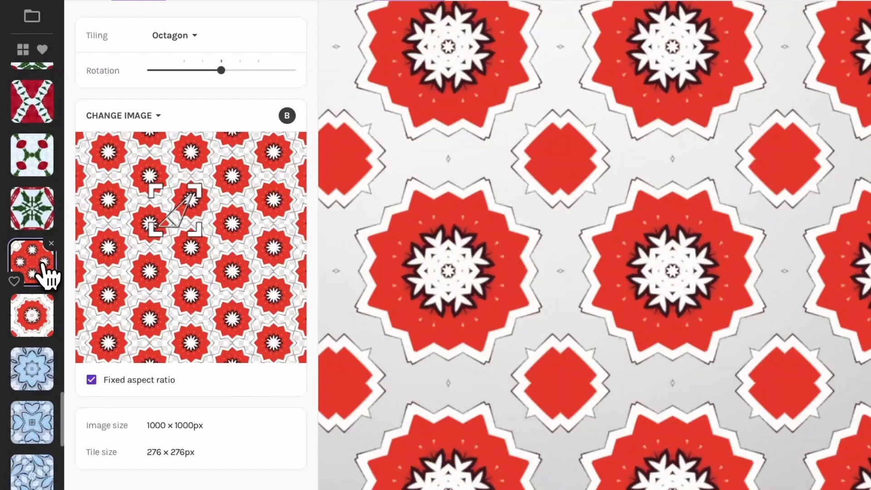
{"action": "left_click", "coordinate": [44, 272]}
Review the earlier ornament and holly snapshots with Honeycomb, Cairo and Arabesque tilings
{"action": "scroll", "coordinate": [48, 263], "scroll_direction": "up", "scroll_amount": 2}
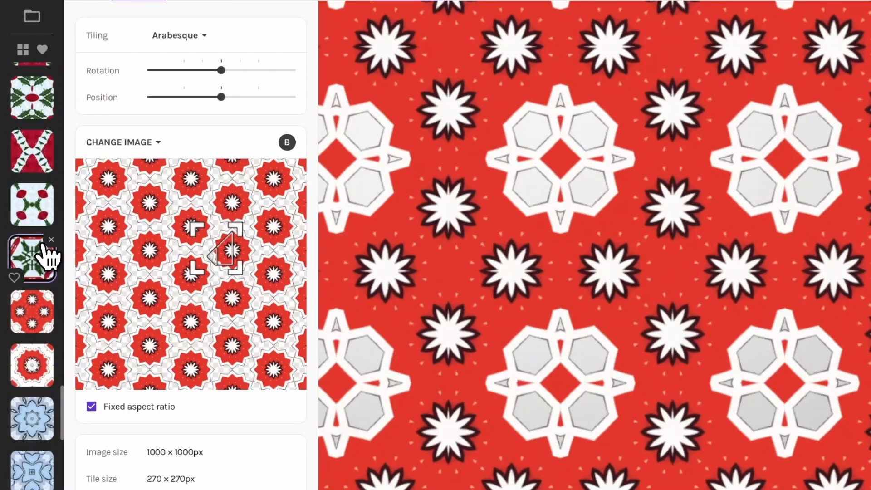
{"action": "left_click", "coordinate": [44, 207]}
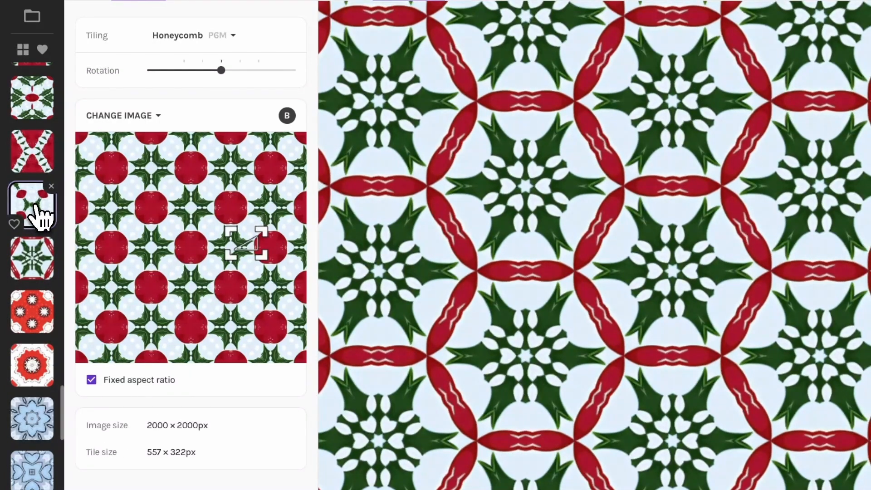
{"action": "left_click", "coordinate": [38, 210]}
{"action": "scroll", "coordinate": [40, 206], "scroll_direction": "up", "scroll_amount": 2}
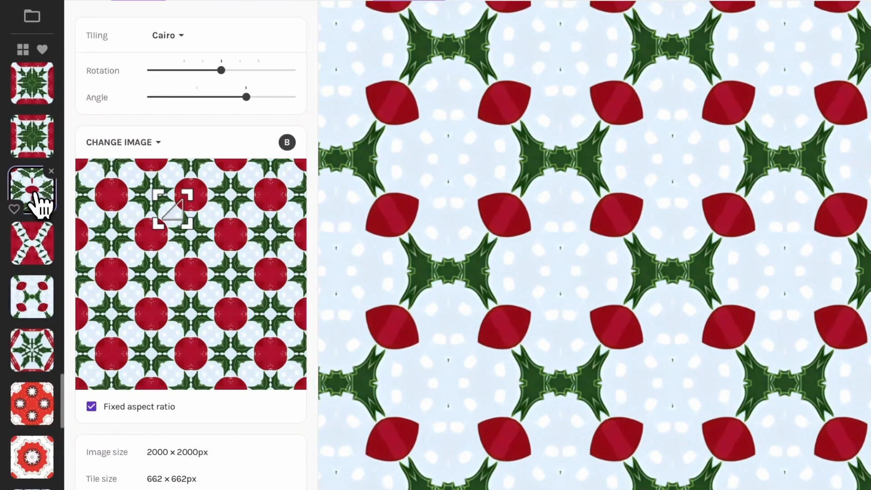
{"action": "left_click", "coordinate": [30, 156]}
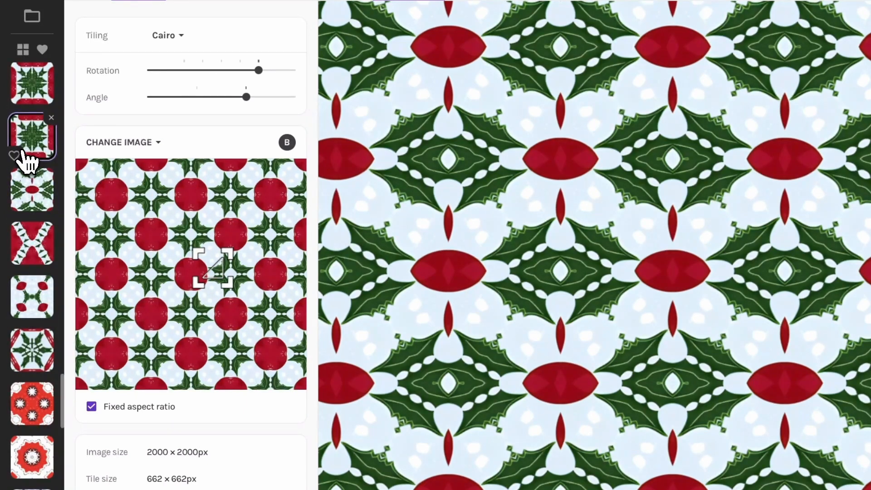
{"action": "left_click", "coordinate": [25, 159]}
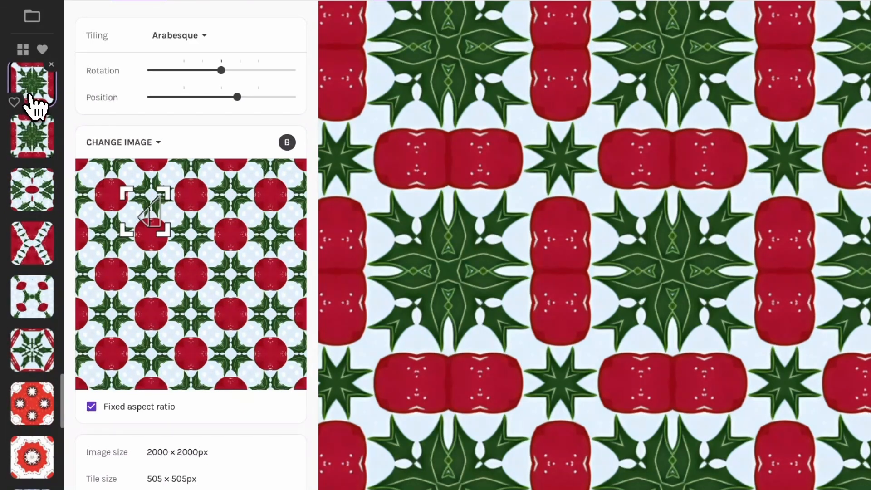